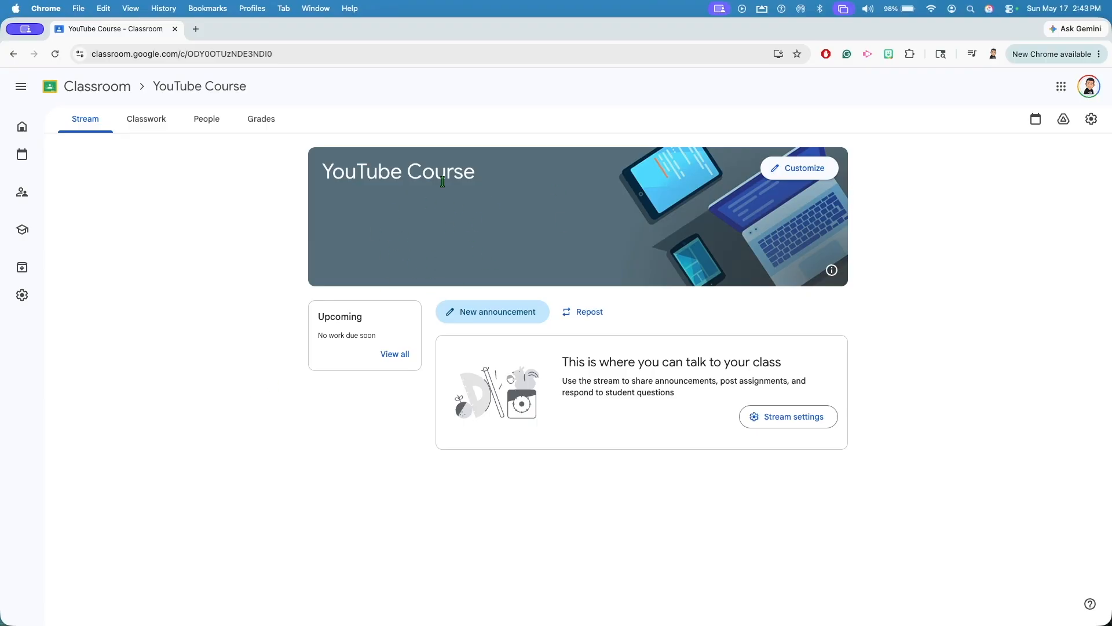
triple_click(375, 170)
click(379, 210)
triple_click(380, 212)
click(417, 220)
- Set the YouTube Course theme color to green and save the appearance
click(790, 171)
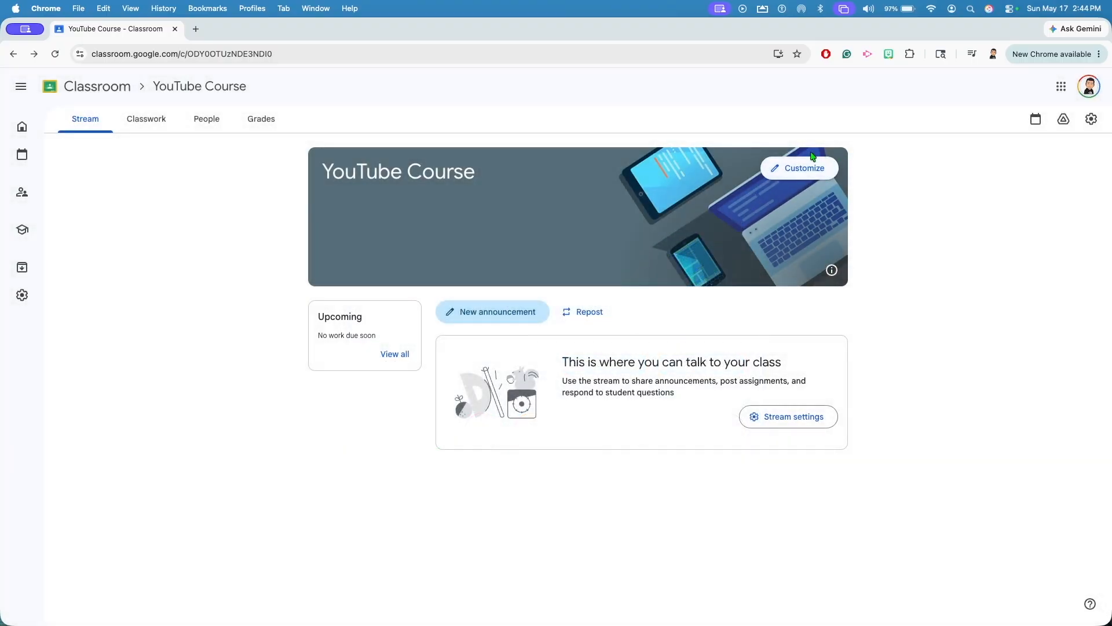
click(785, 176)
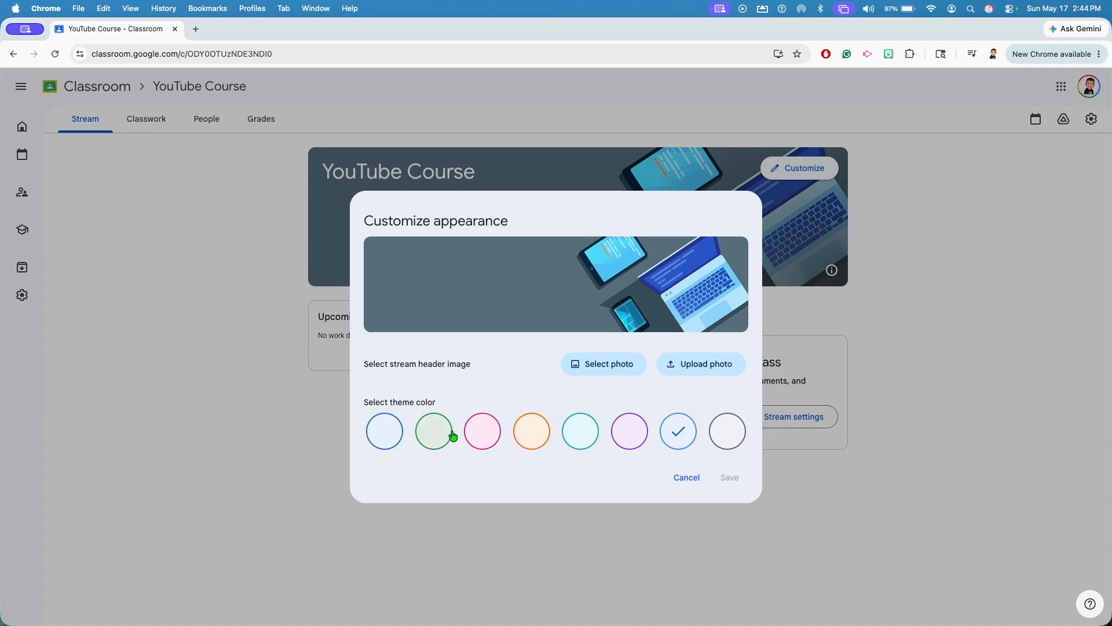
click(448, 431)
click(732, 480)
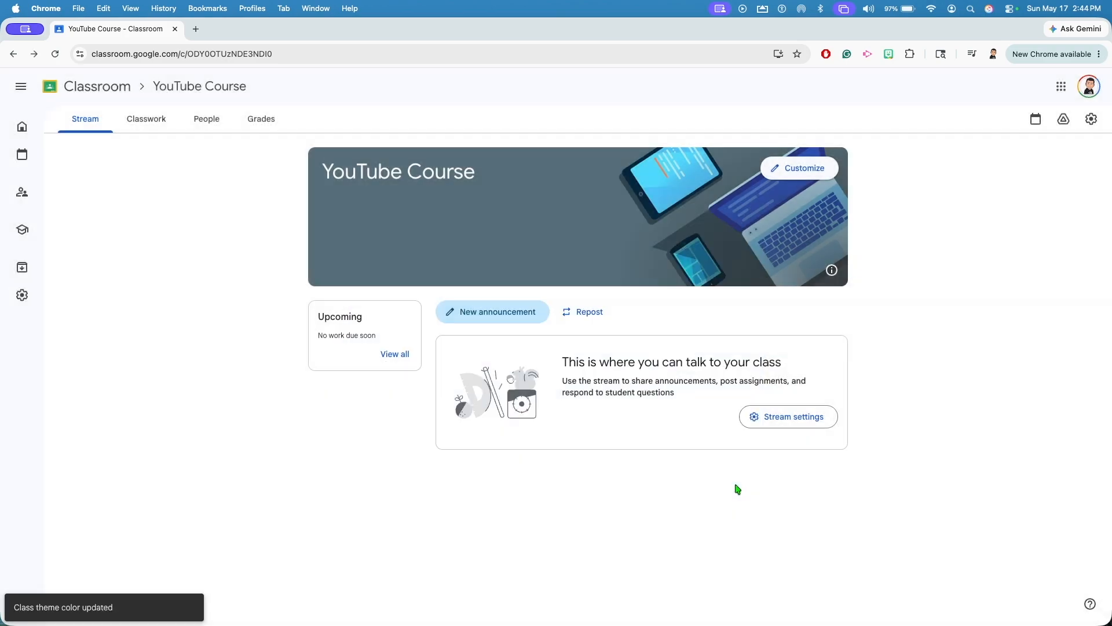
- Look through the class's Classwork, People and Grades pages and return to the Stream
click(139, 121)
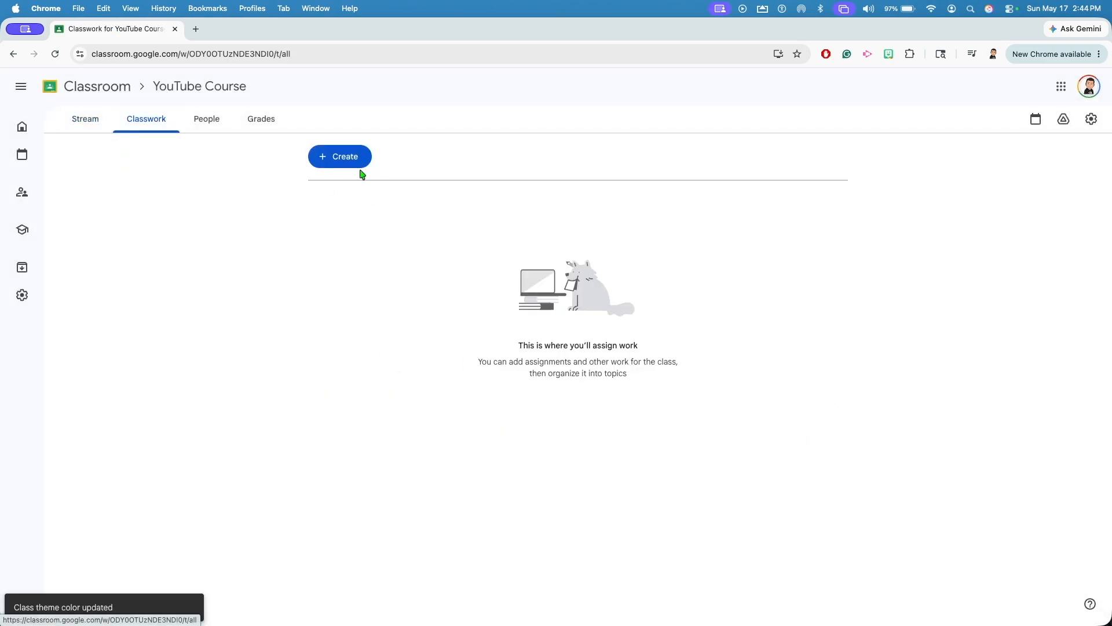
click(212, 126)
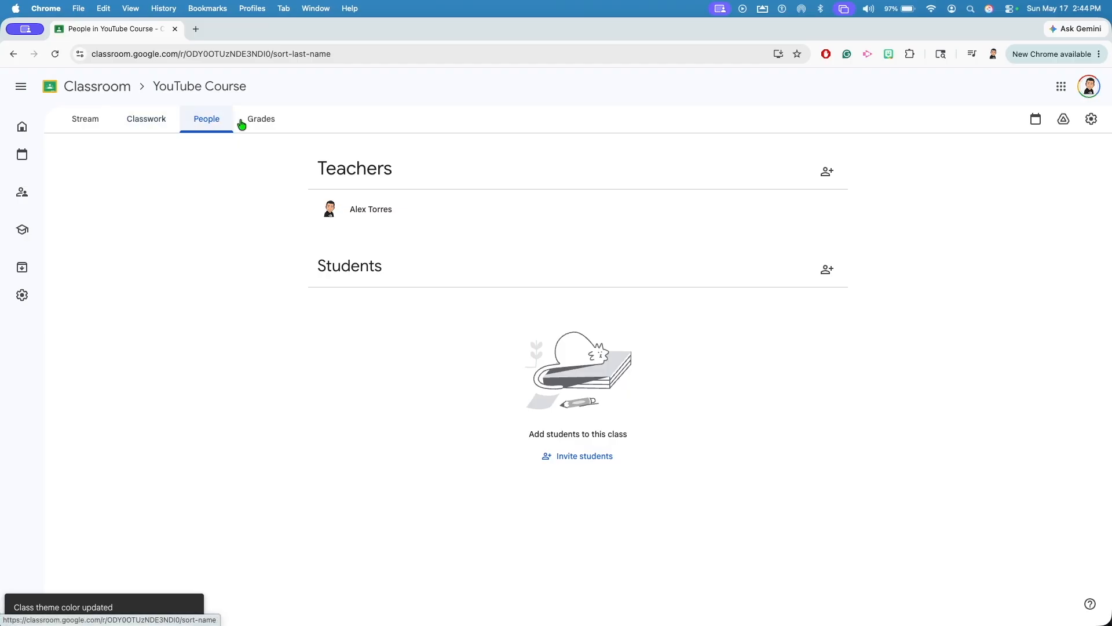
click(249, 122)
click(92, 121)
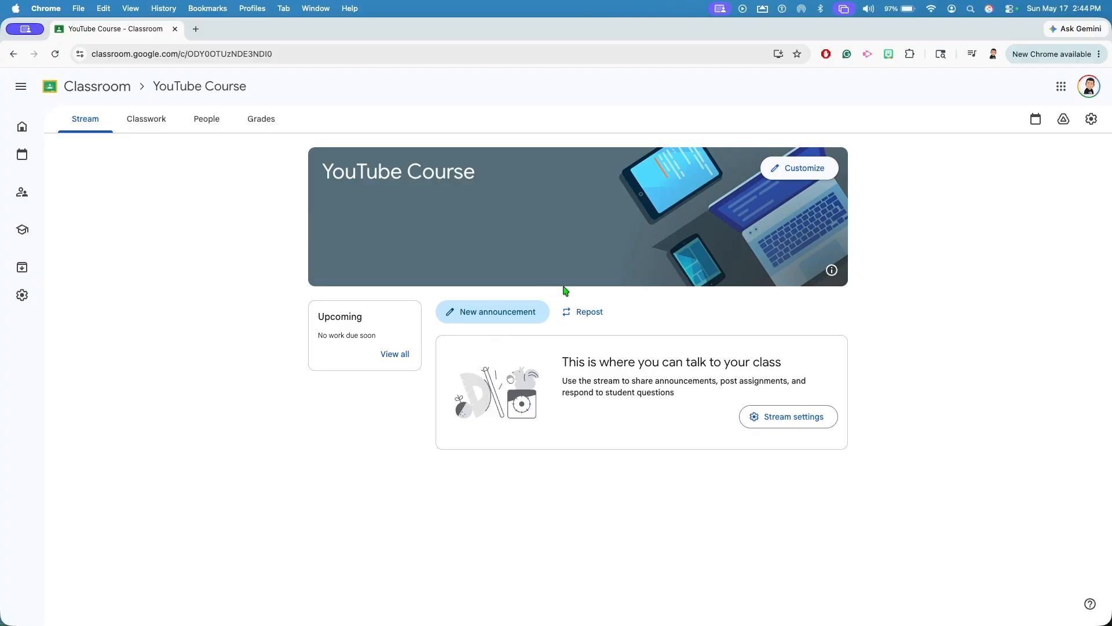
- Browse the preset class themes by category, choose the English image from English & History as the stream header, and save it
click(799, 169)
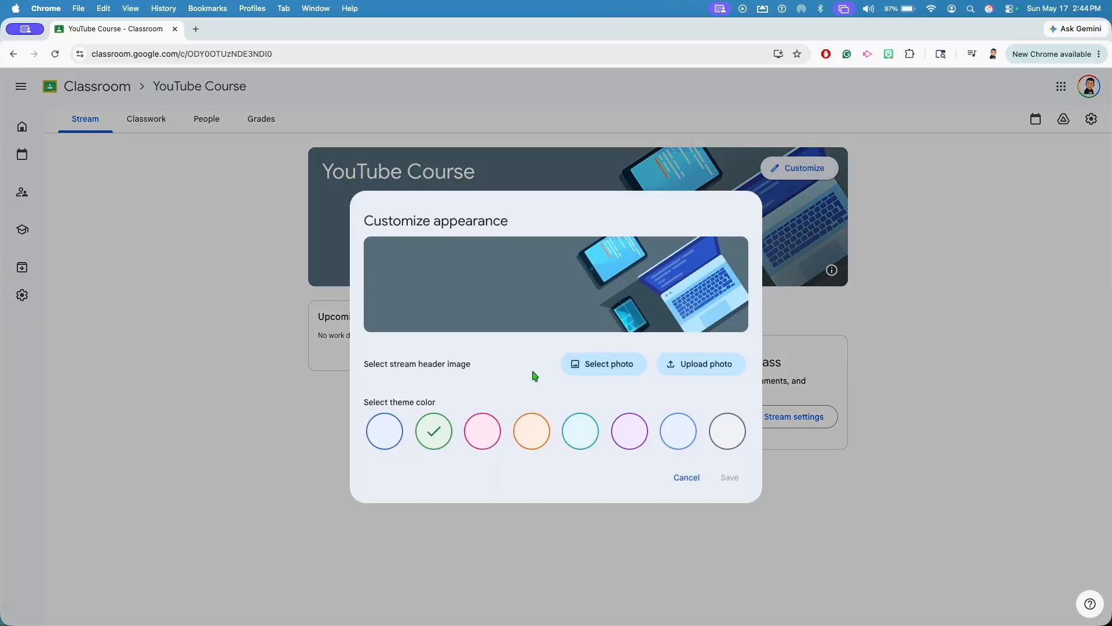
click(594, 366)
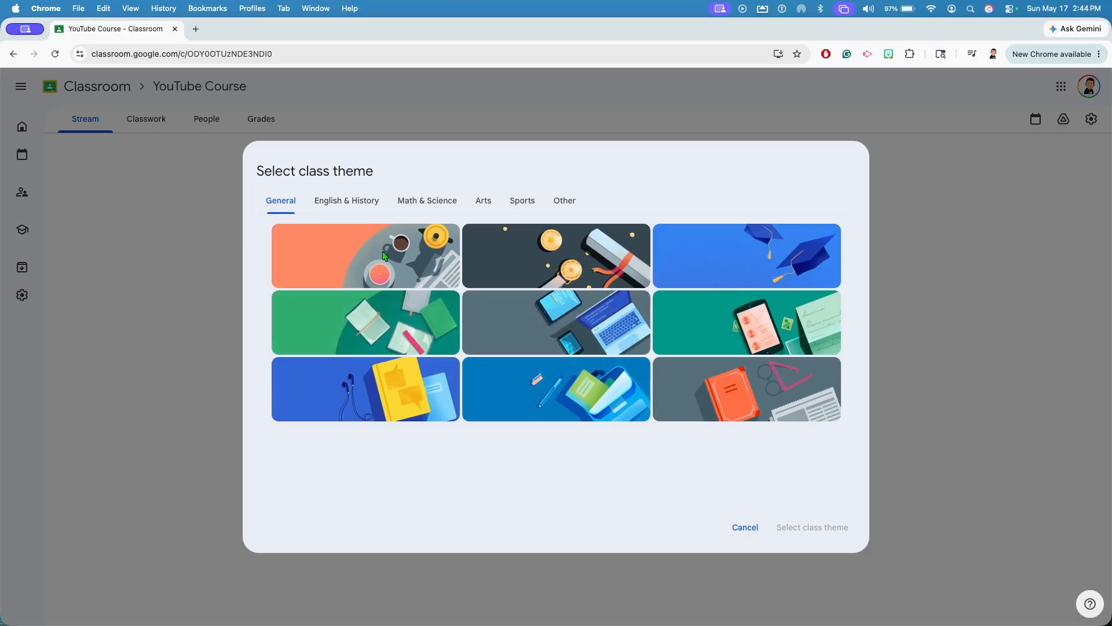
click(352, 201)
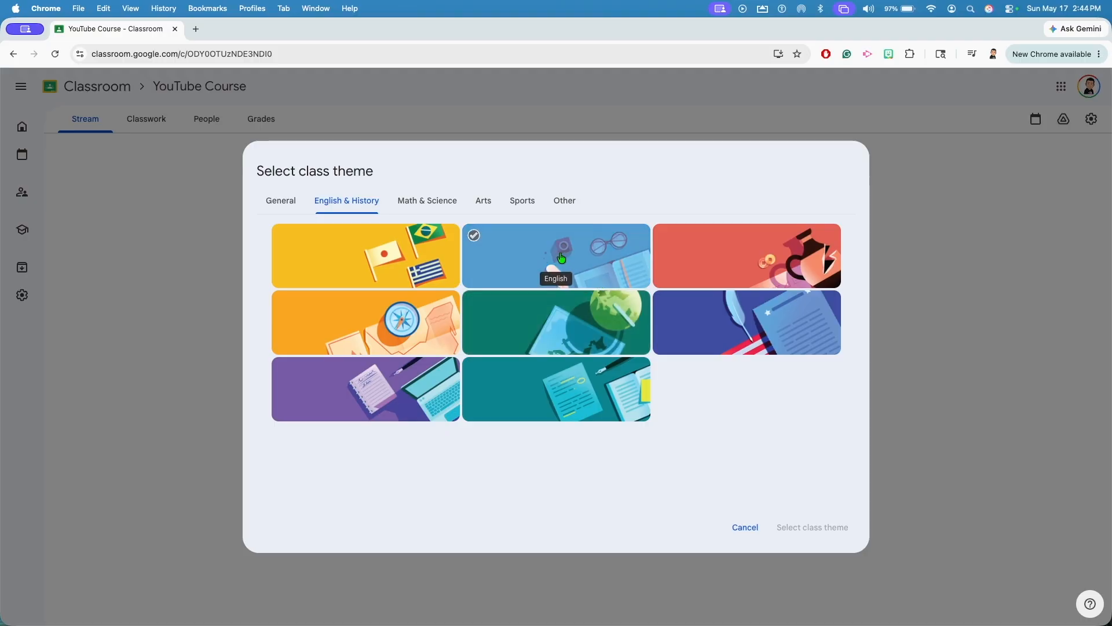
click(428, 199)
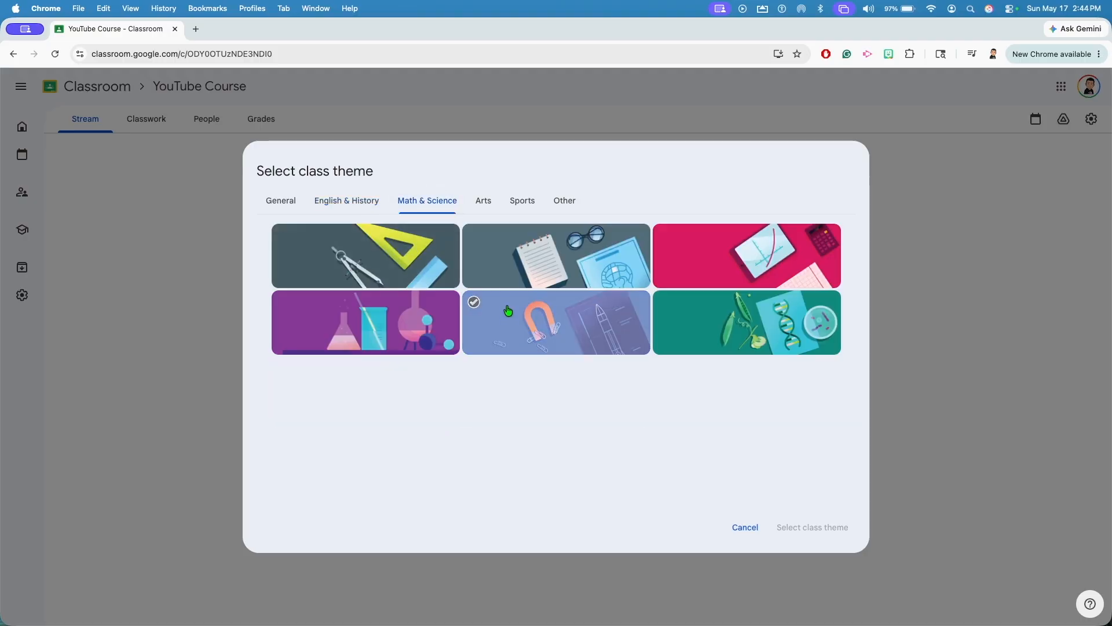
click(484, 199)
scroll(535, 400, down, 2)
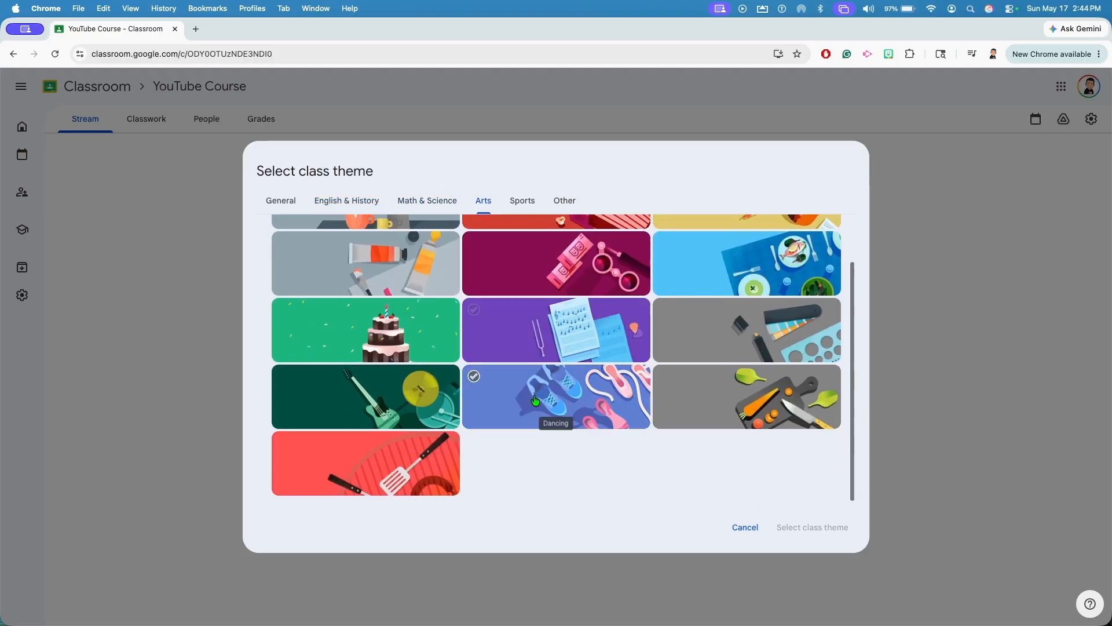
scroll(542, 405, up, 2)
click(522, 200)
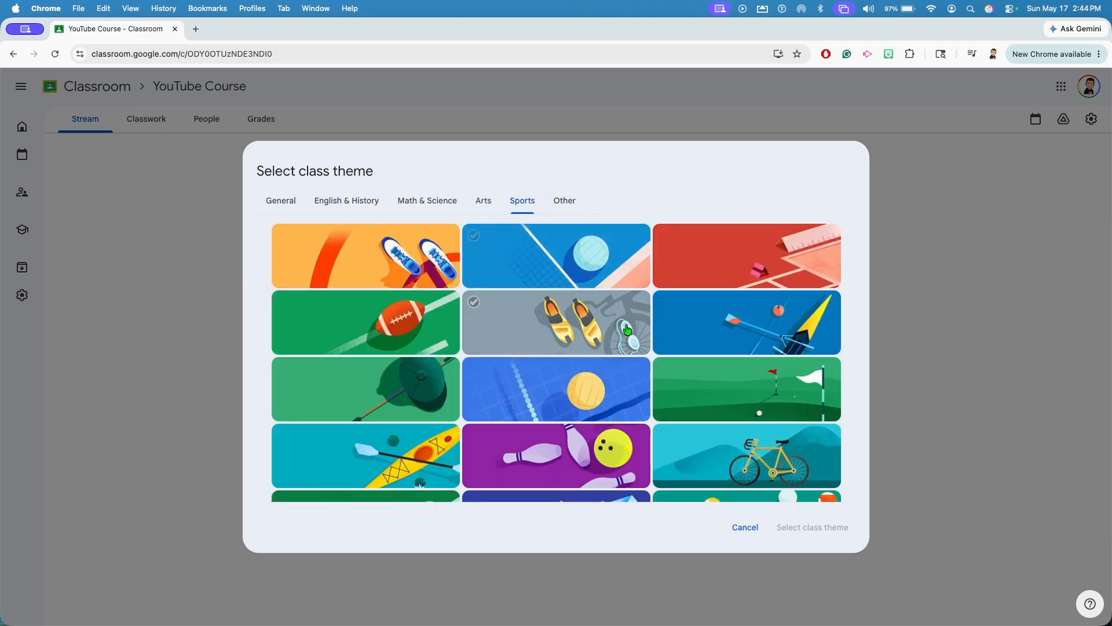
scroll(524, 278, down, 5)
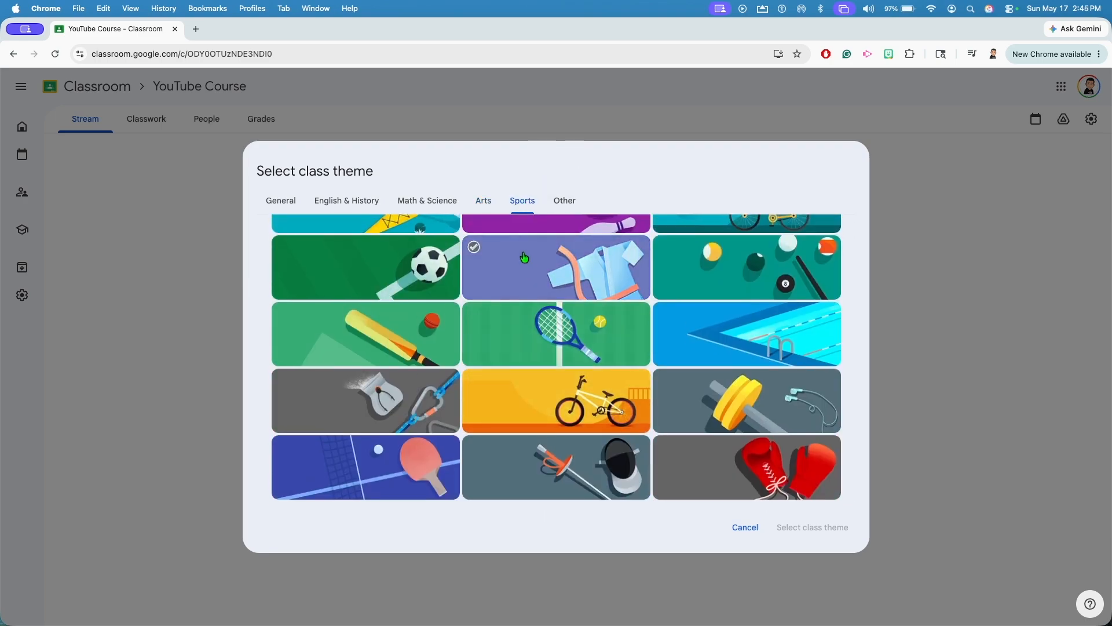
click(565, 200)
scroll(565, 348, down, 3)
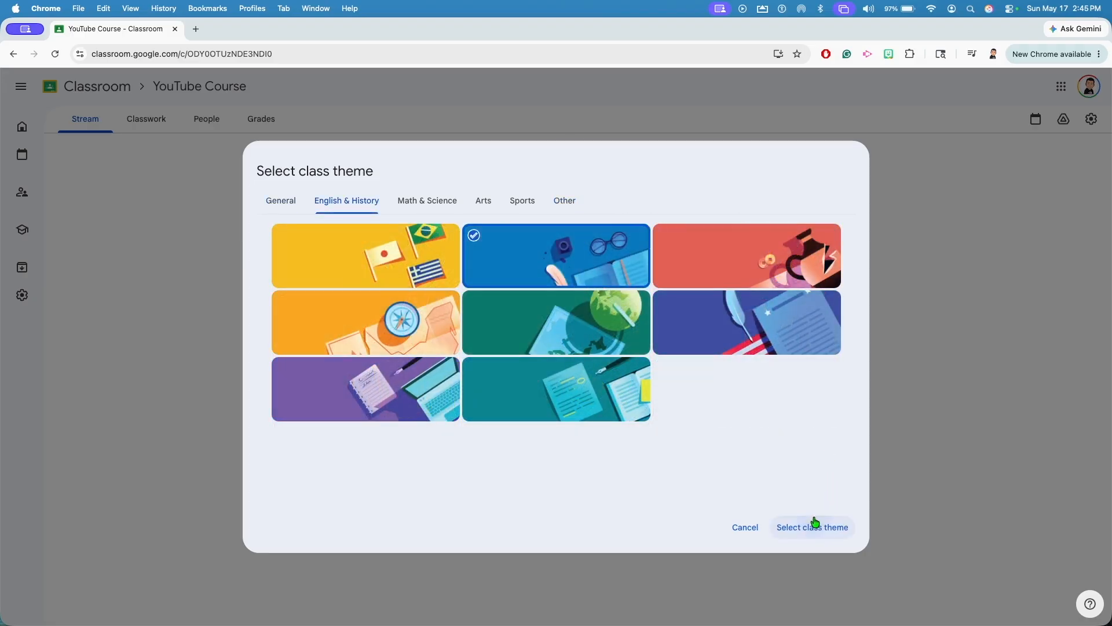
click(820, 526)
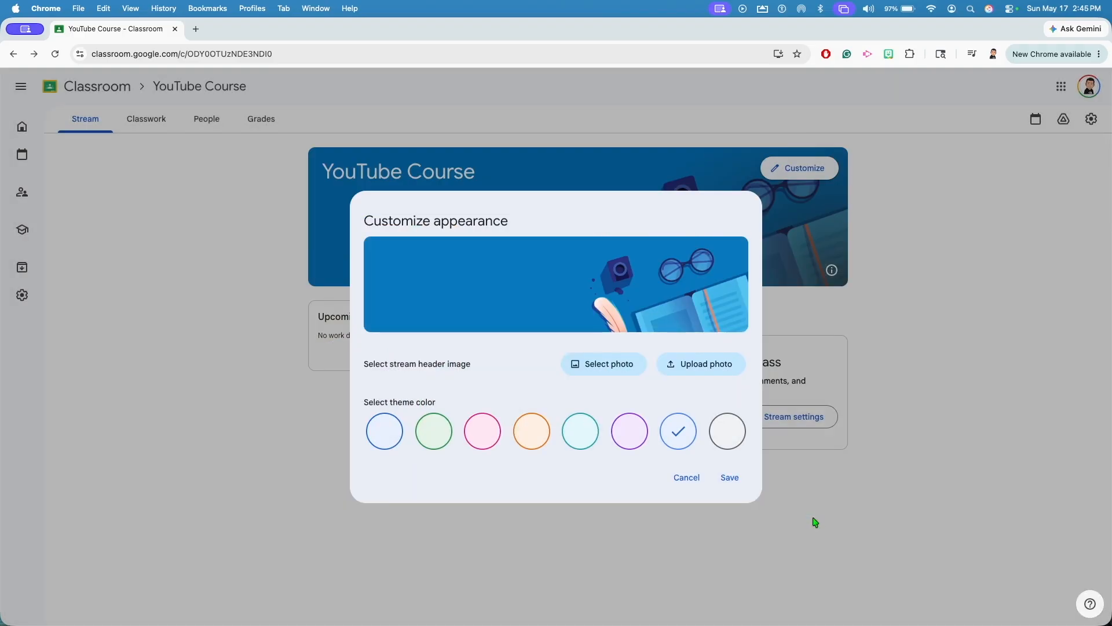
click(731, 478)
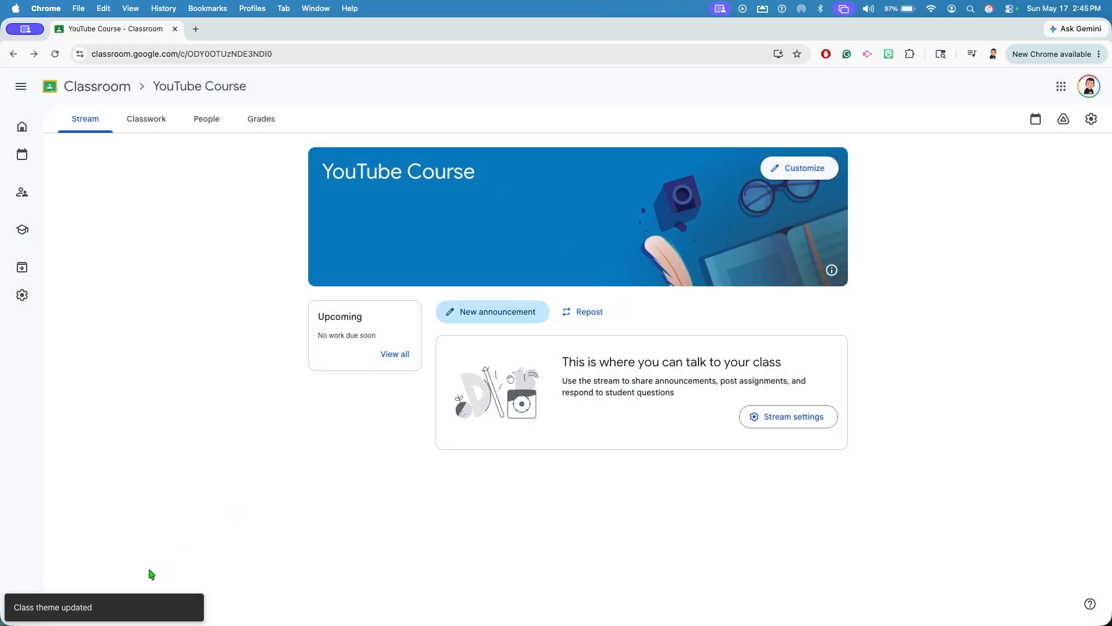
- Change the class theme color to gray and save the appearance
click(776, 169)
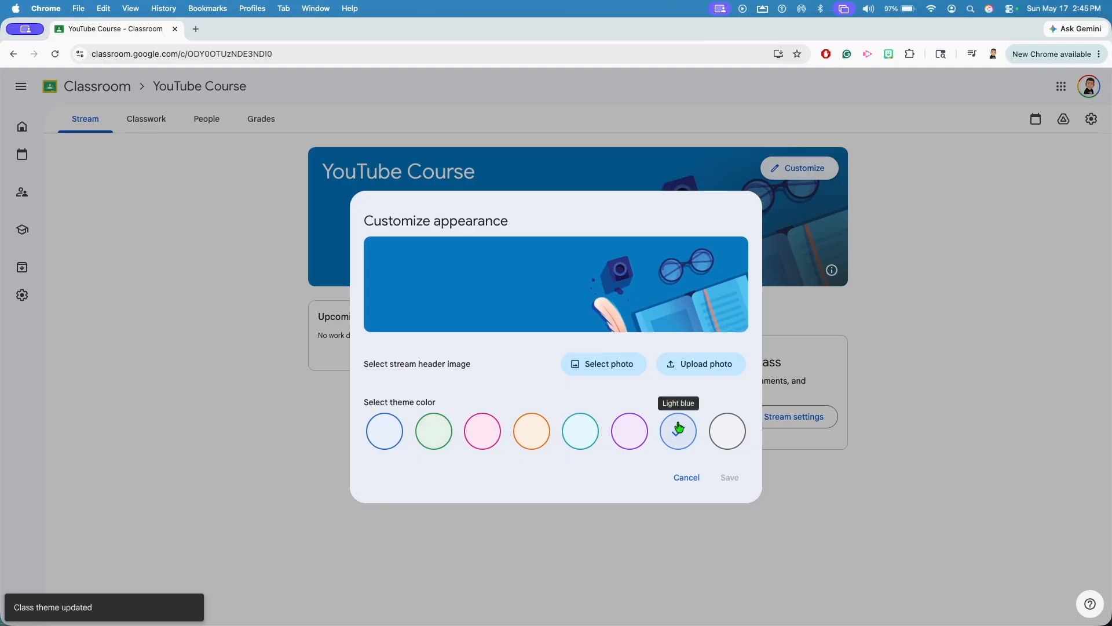
click(727, 445)
click(729, 477)
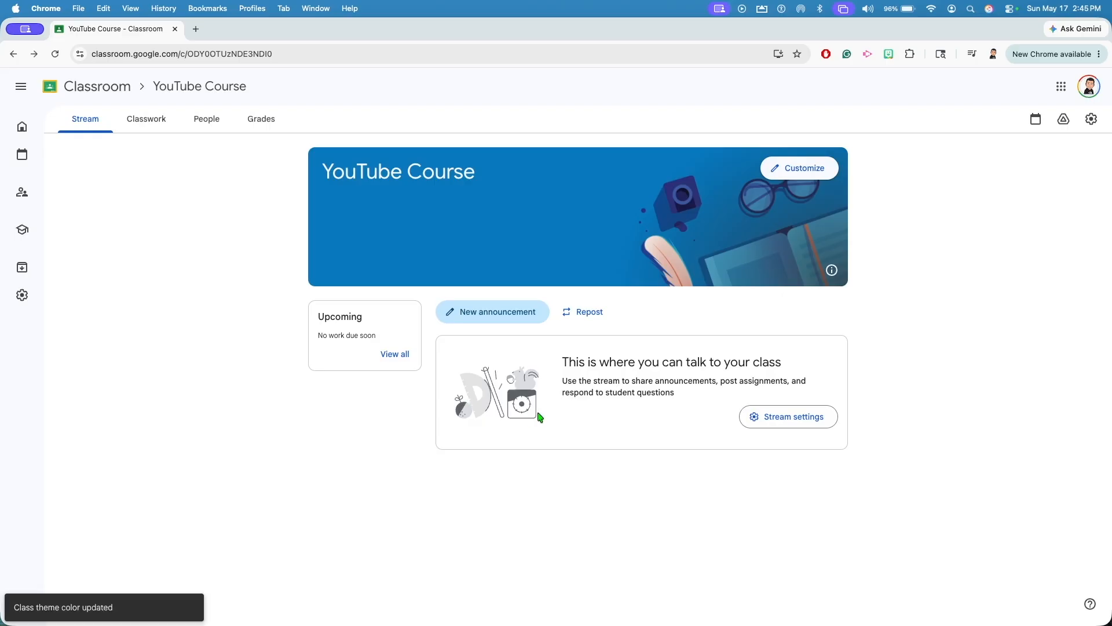
- Upload the YouTube logo picture from the computer as a custom stream header image
click(811, 168)
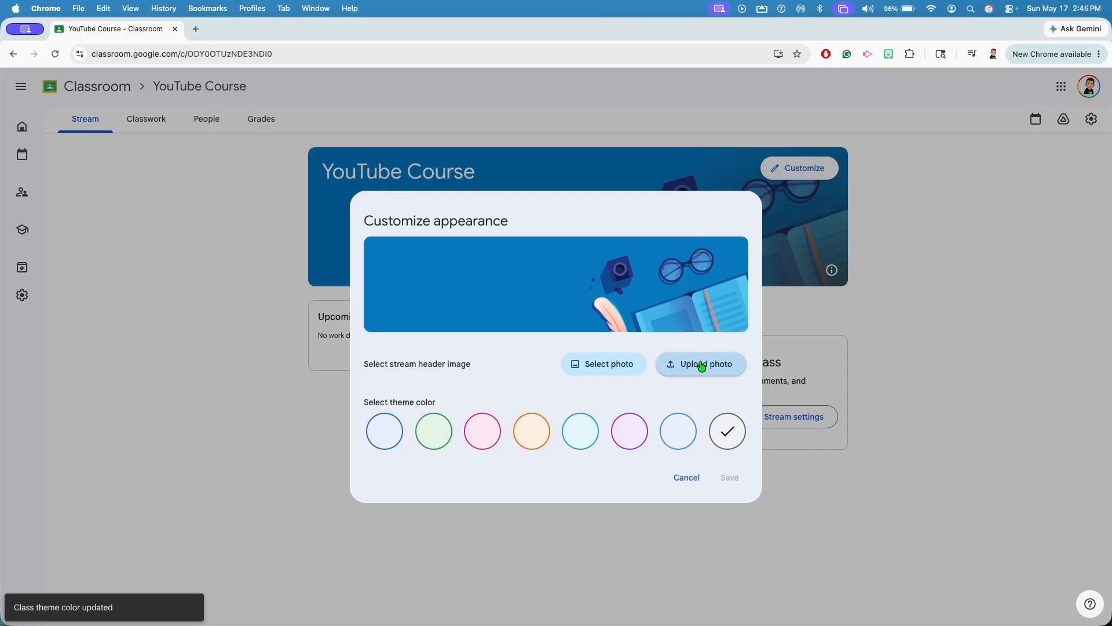
click(701, 367)
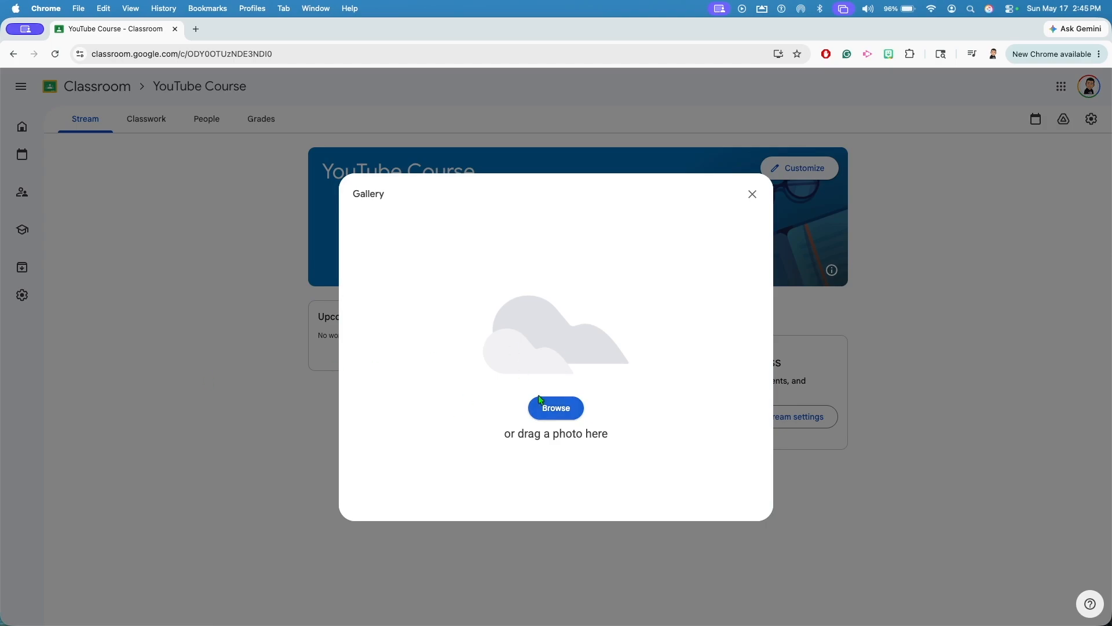
click(559, 412)
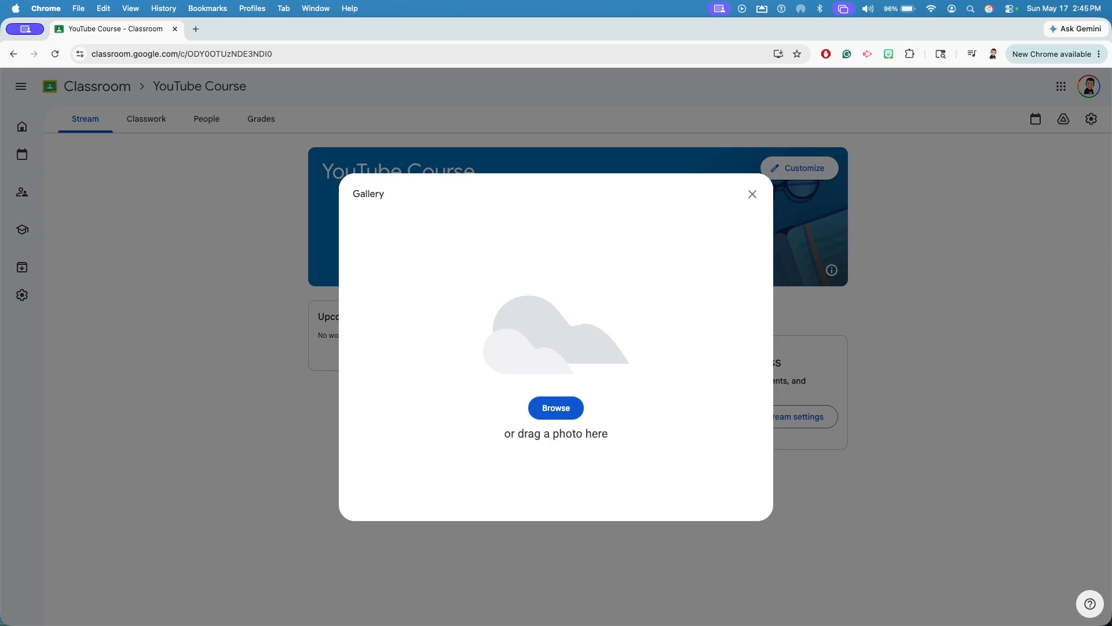
drag(226, 257, 406, 313)
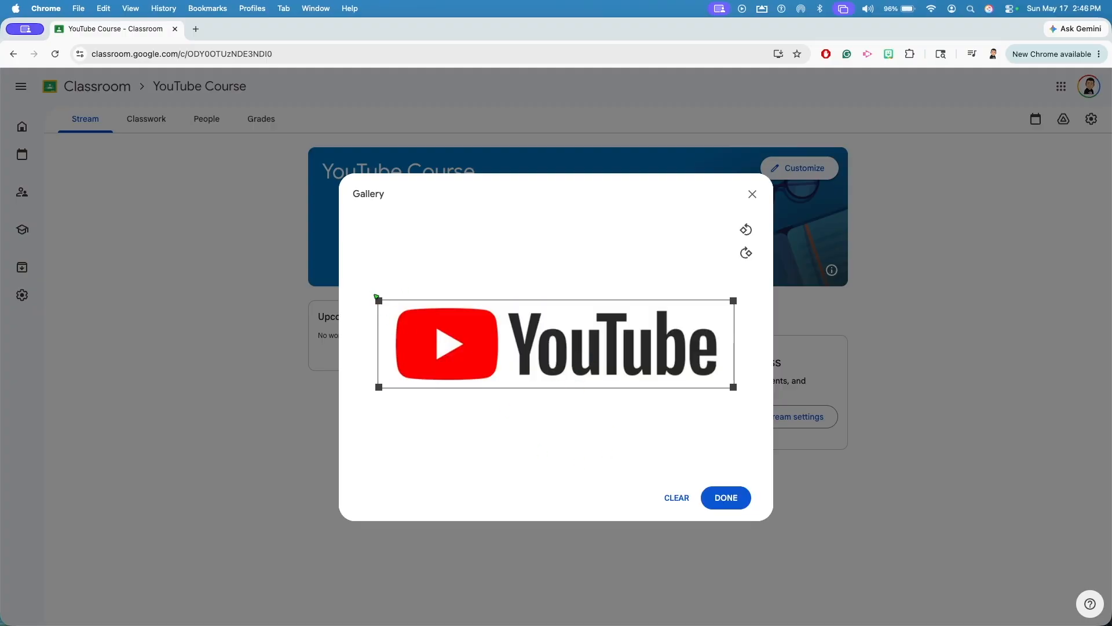
- Try cropping to the word YouTube, reframe the crop around the full logo, and save it as the stream header
drag(378, 299, 565, 328)
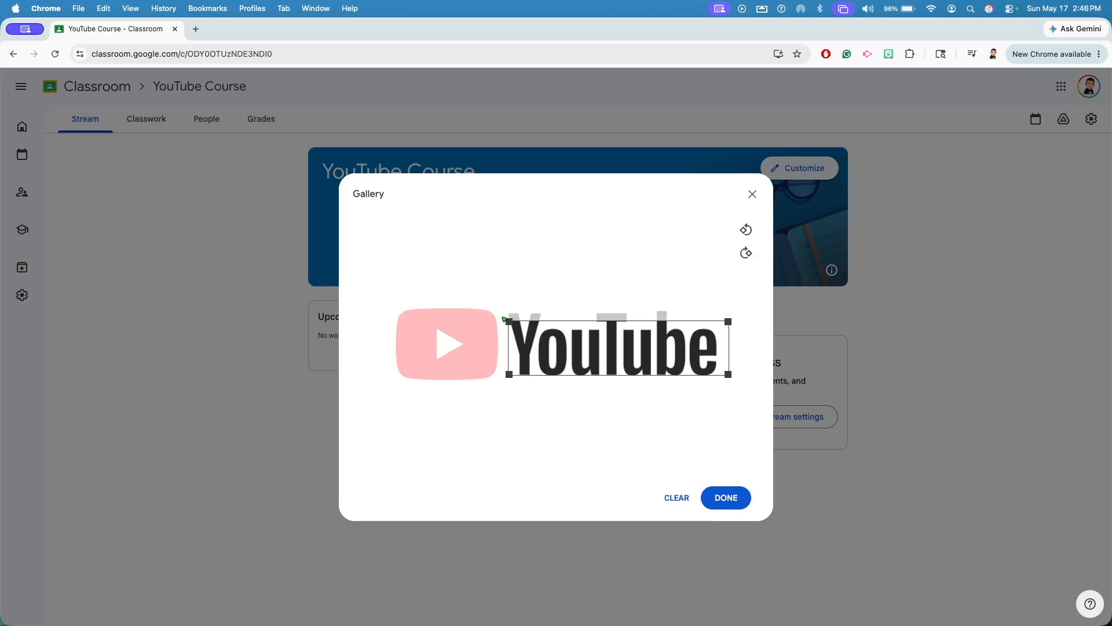
drag(509, 321, 379, 287)
mouse_move(505, 323)
mouse_down()
mouse_move(505, 350)
mouse_move(509, 238)
mouse_move(482, 391)
mouse_move(479, 196)
mouse_move(481, 343)
mouse_move(488, 336)
mouse_up()
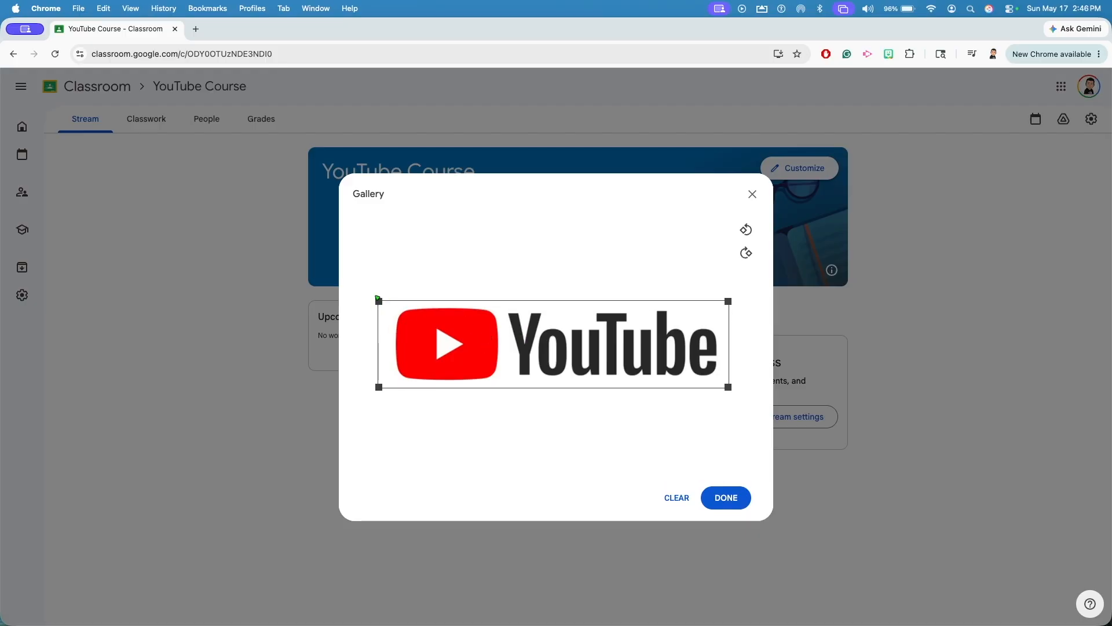
drag(379, 301, 379, 301)
drag(567, 350, 570, 351)
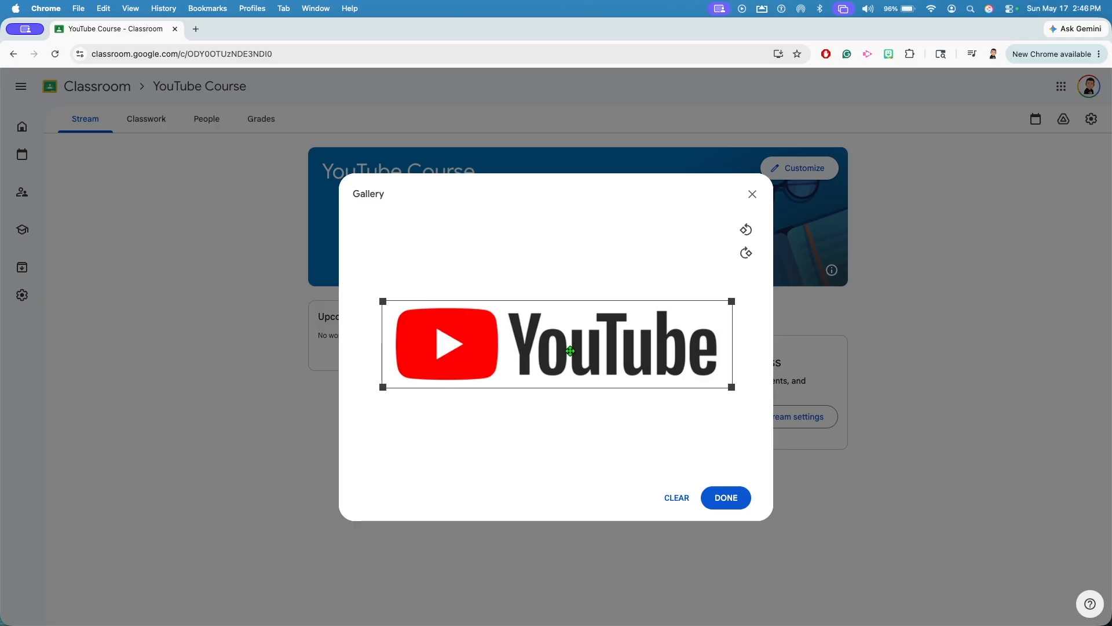
click(727, 499)
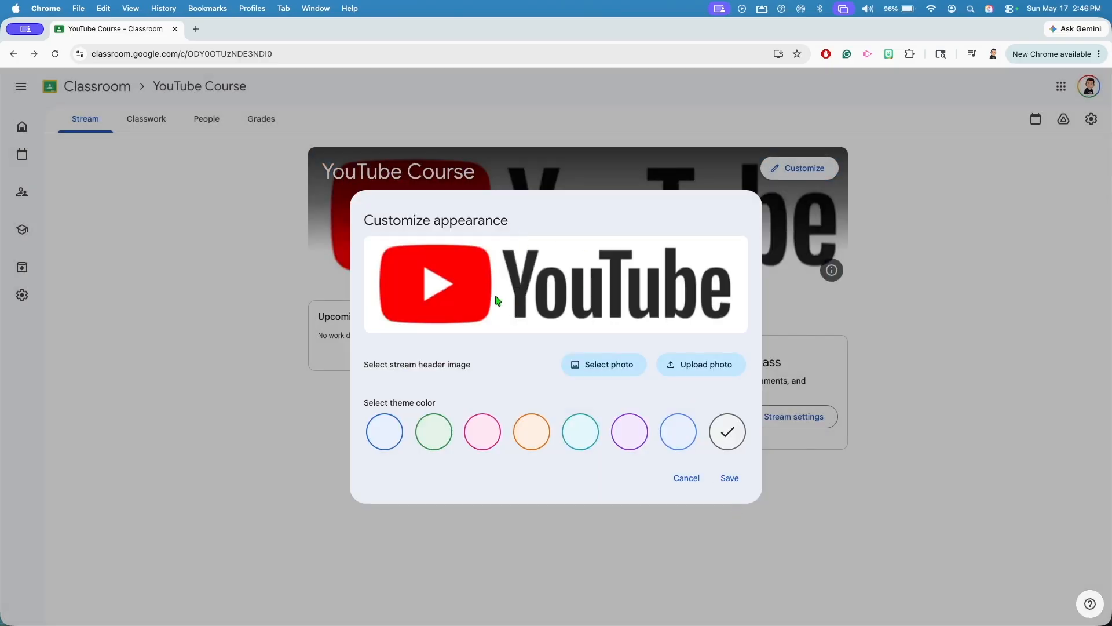
click(733, 482)
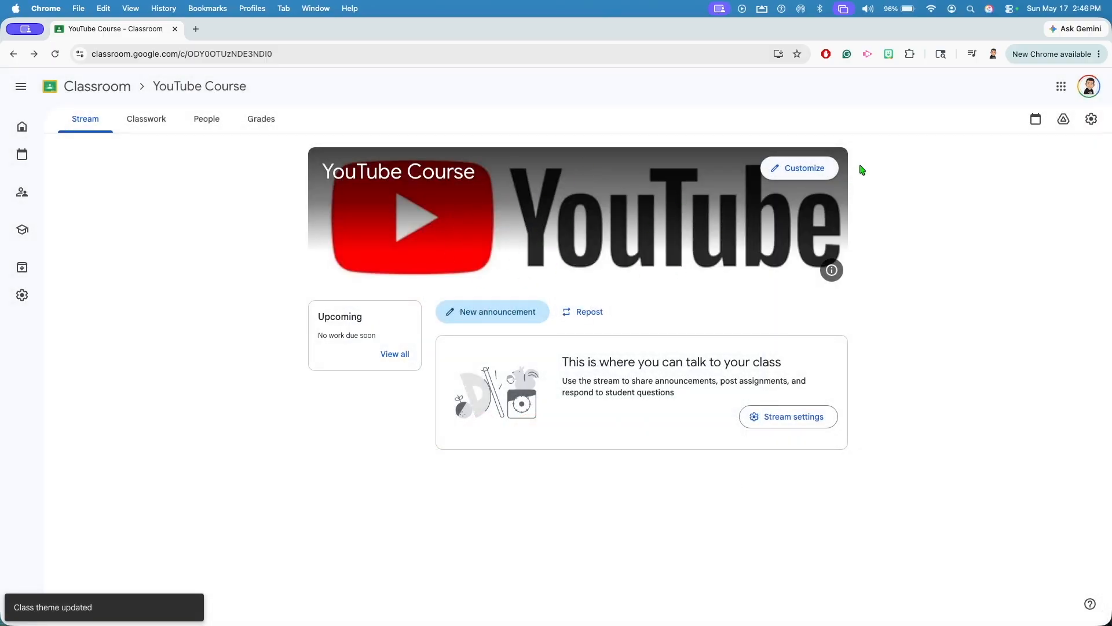
- Upload the YouTube logo picture again with its default crop and save it as the stream header
click(823, 170)
click(657, 367)
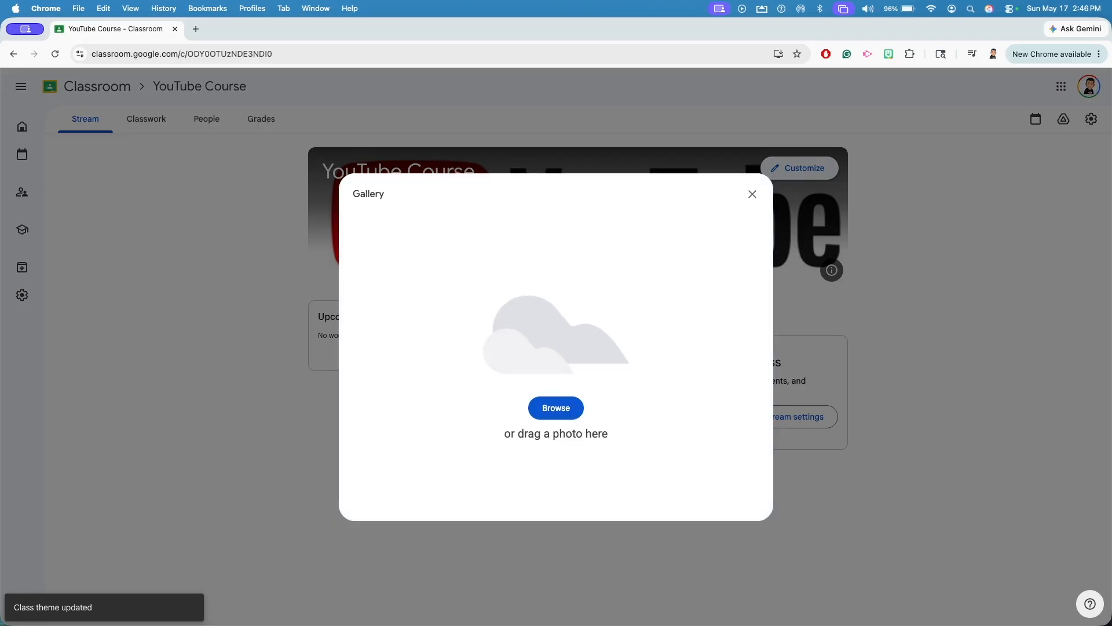
drag(1, 261, 438, 291)
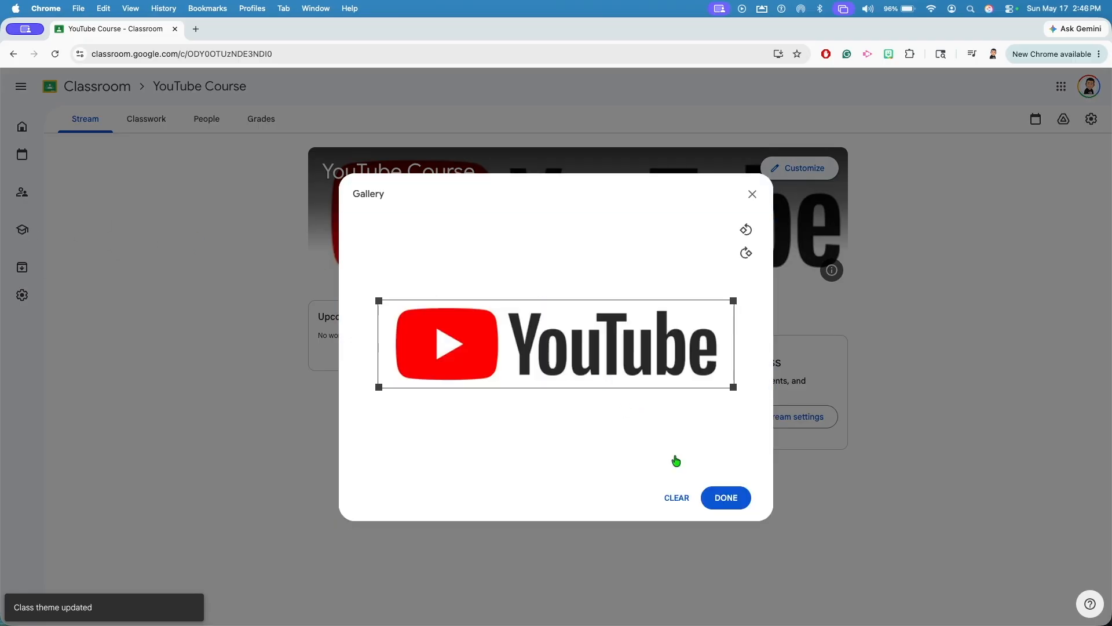
click(723, 497)
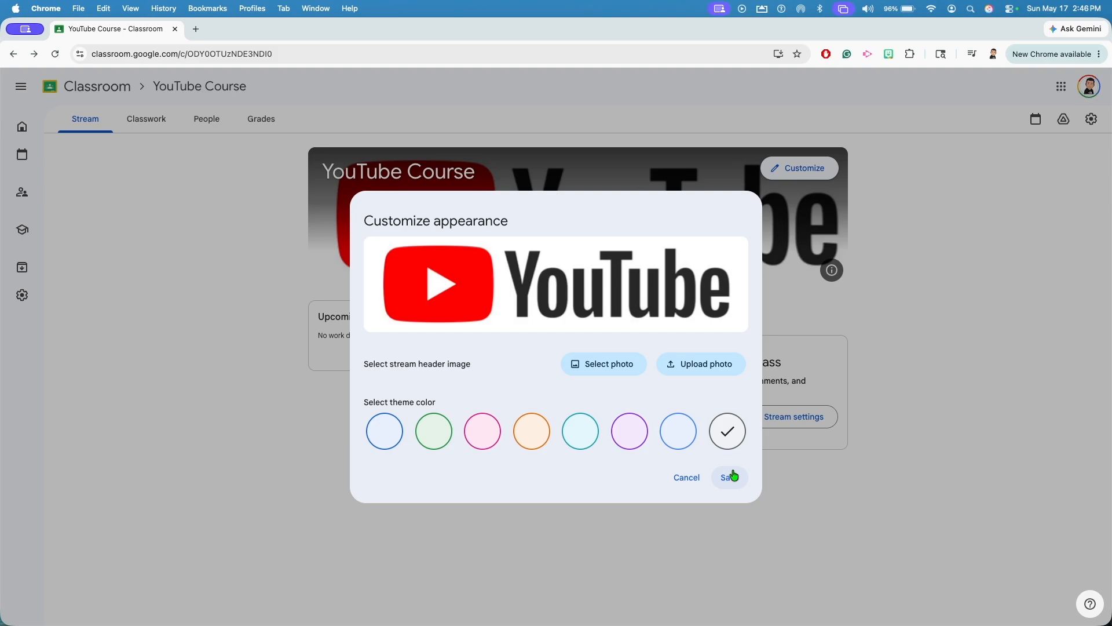
click(730, 477)
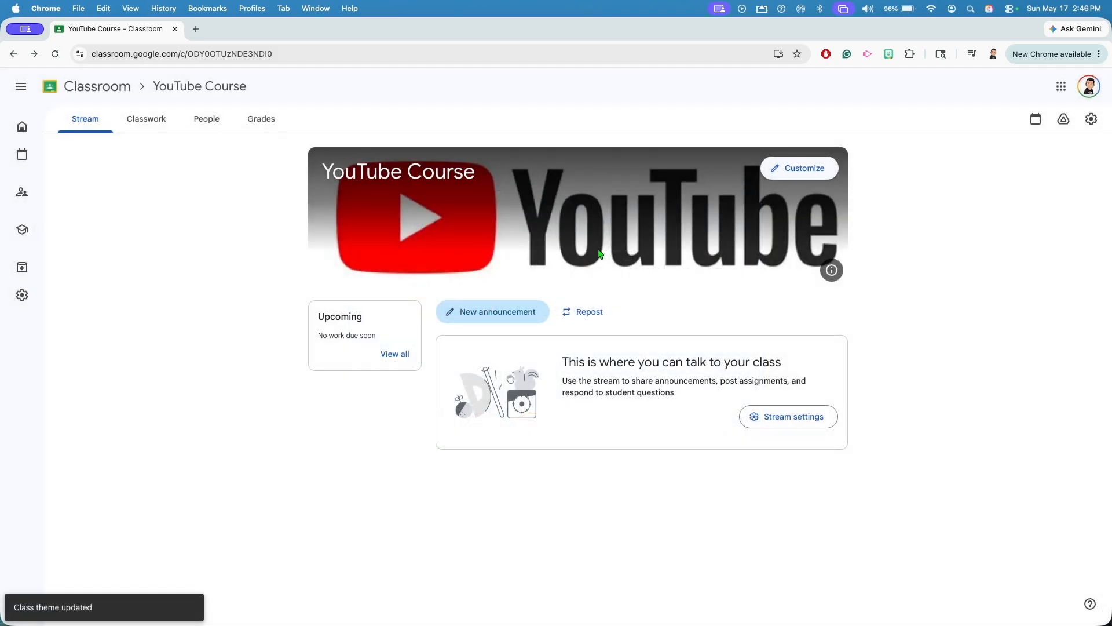
- Set the class theme color to green alongside the YouTube logo header and save the appearance
click(820, 176)
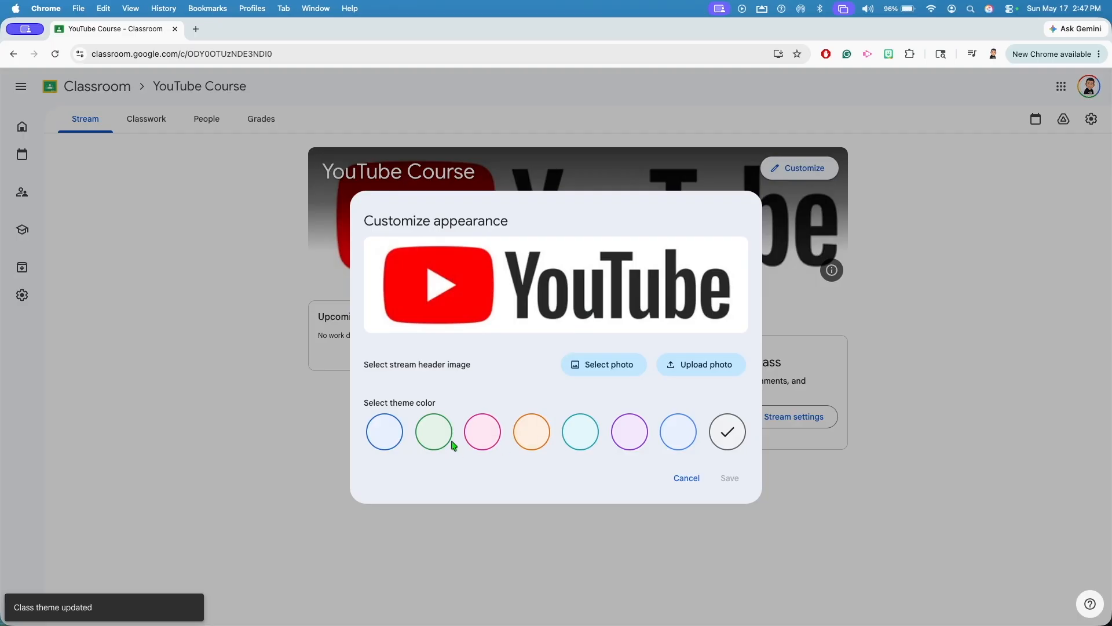
click(433, 431)
click(731, 479)
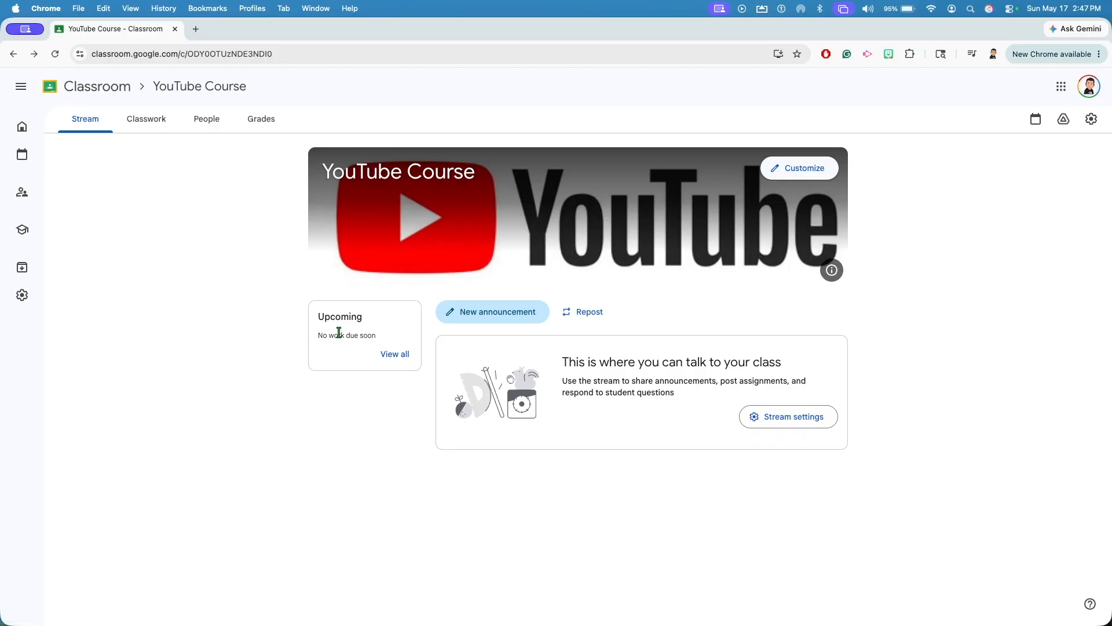
- Look at the Stream's Upcoming section and the Classwork page, and return to the Stream
drag(318, 316, 369, 334)
click(391, 334)
click(147, 120)
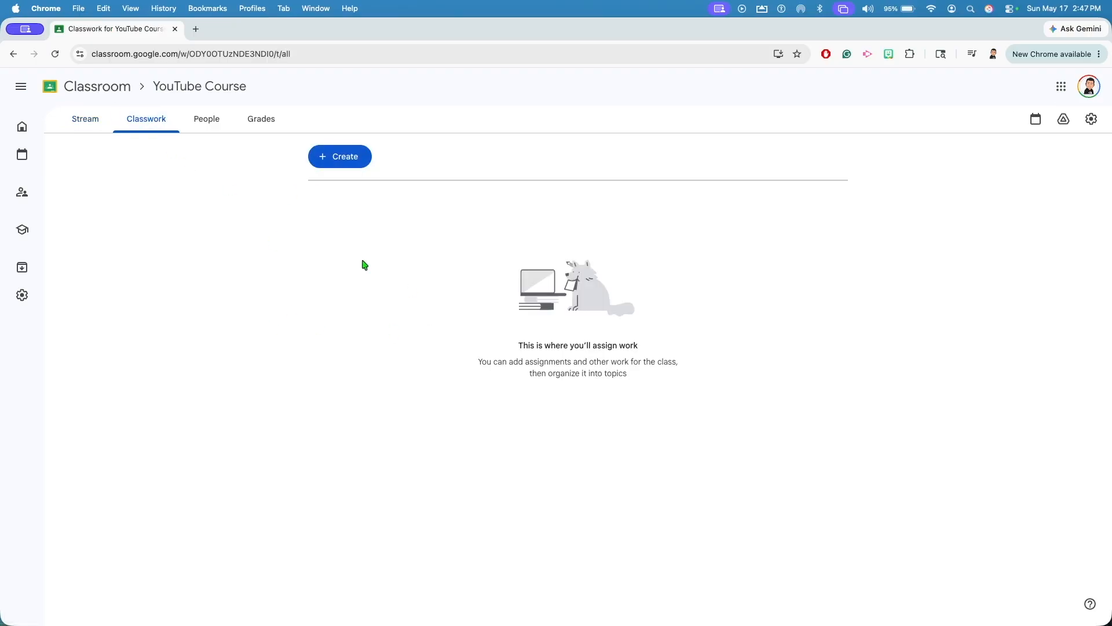
click(99, 125)
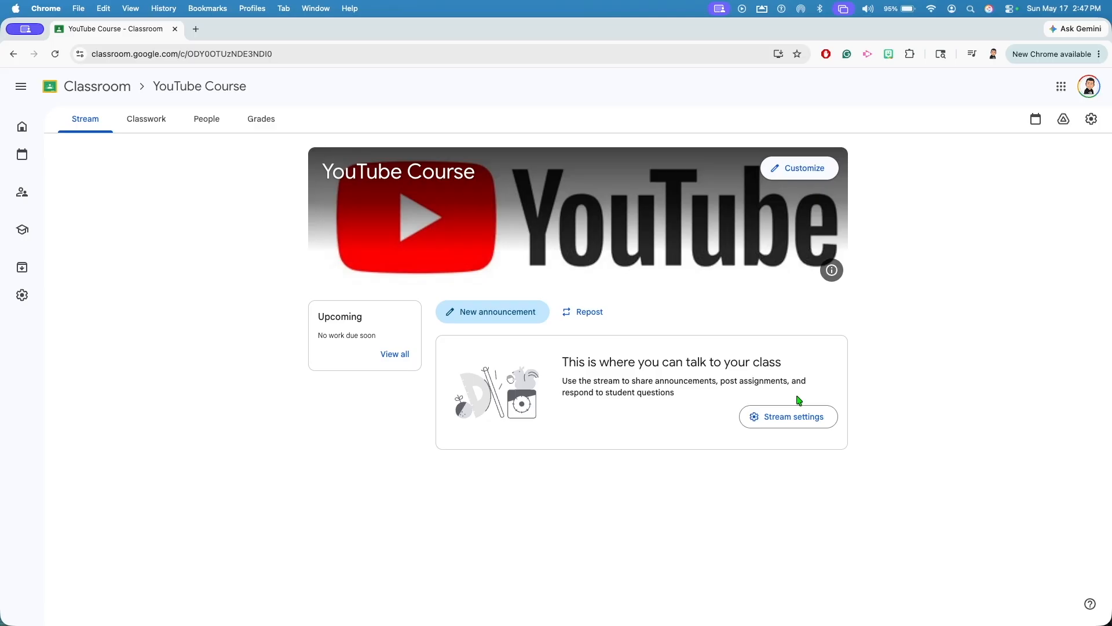
- Look through the class settings for class details, invite codes and Stream and classwork options, and return to the Stream
click(1091, 126)
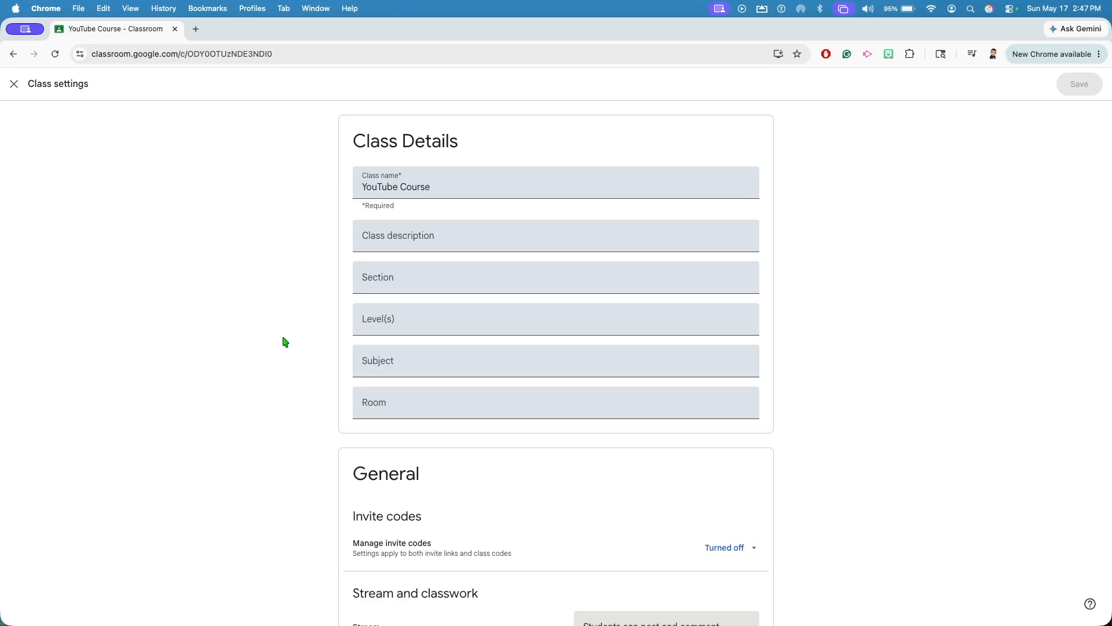
click(446, 283)
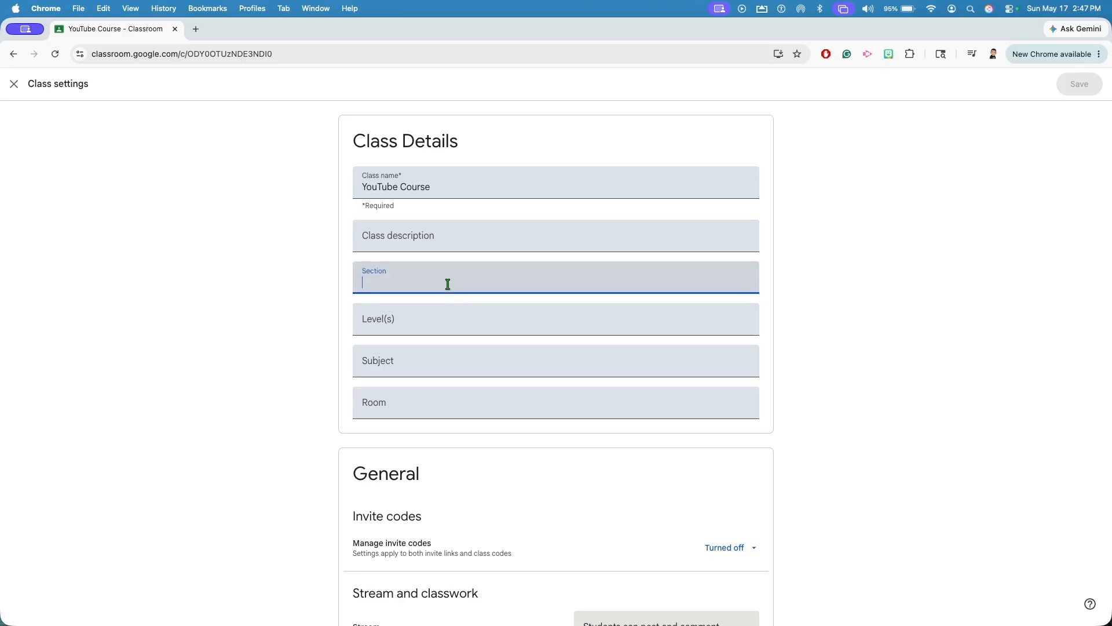
click(430, 320)
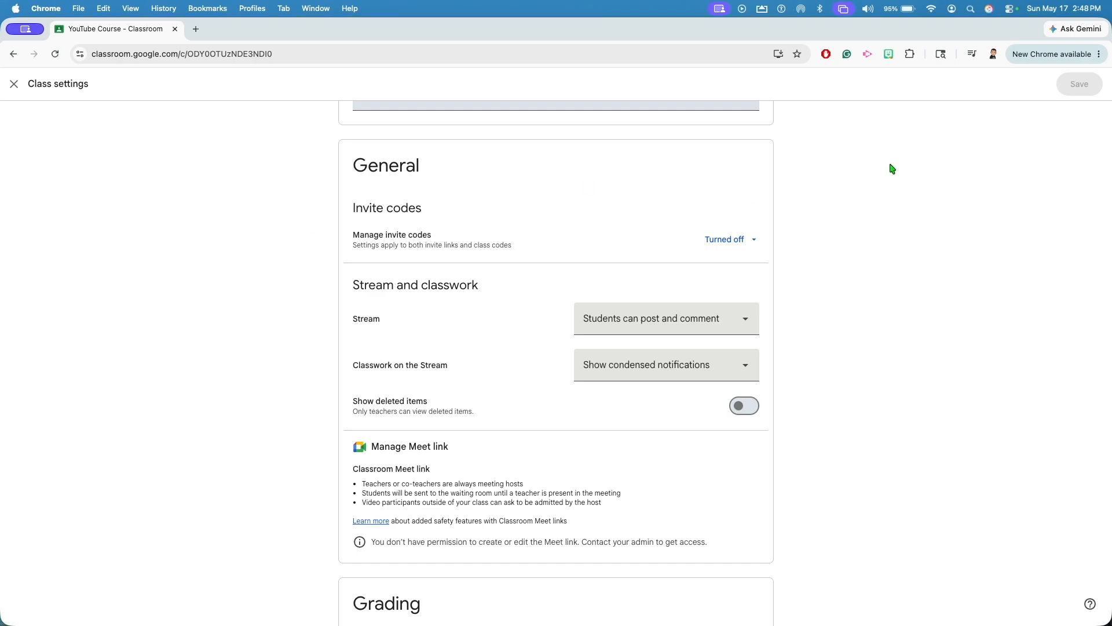
click(736, 250)
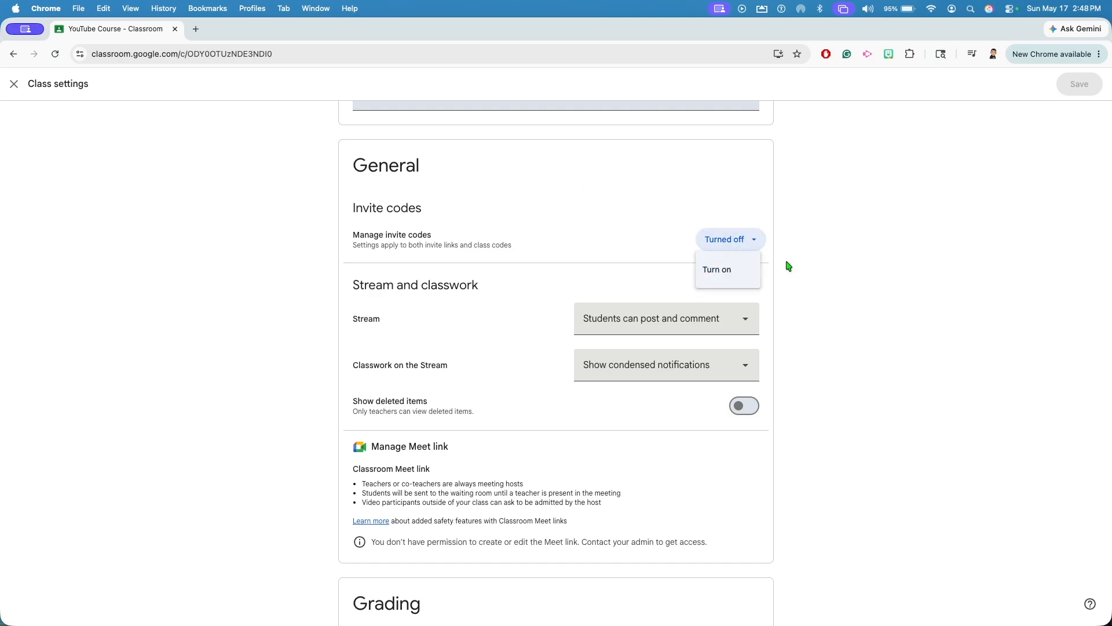
click(843, 283)
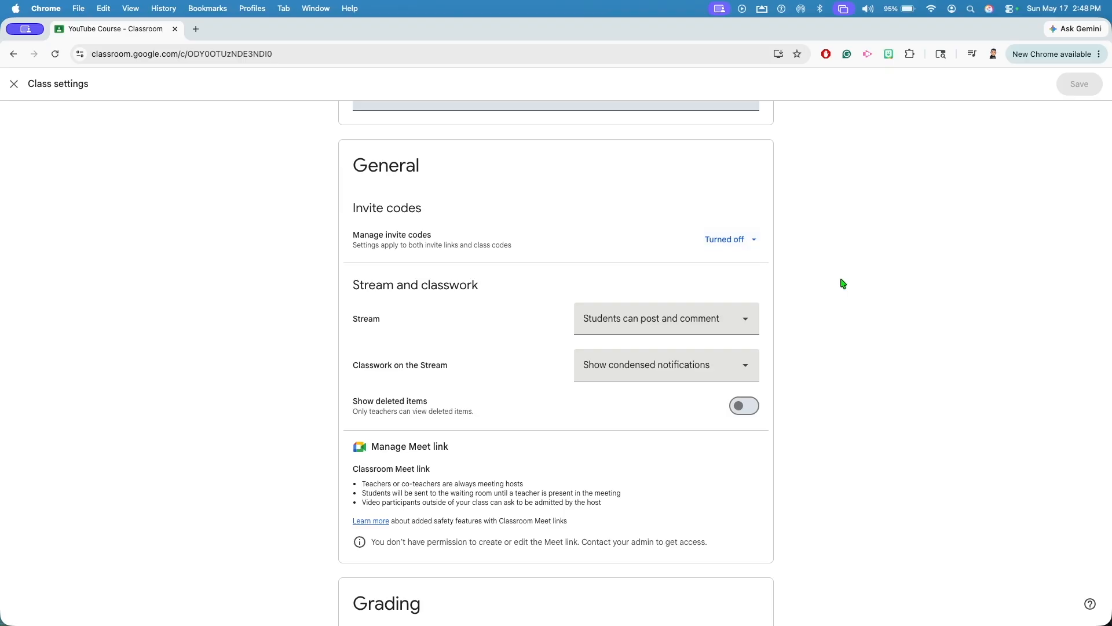
drag(349, 282, 500, 292)
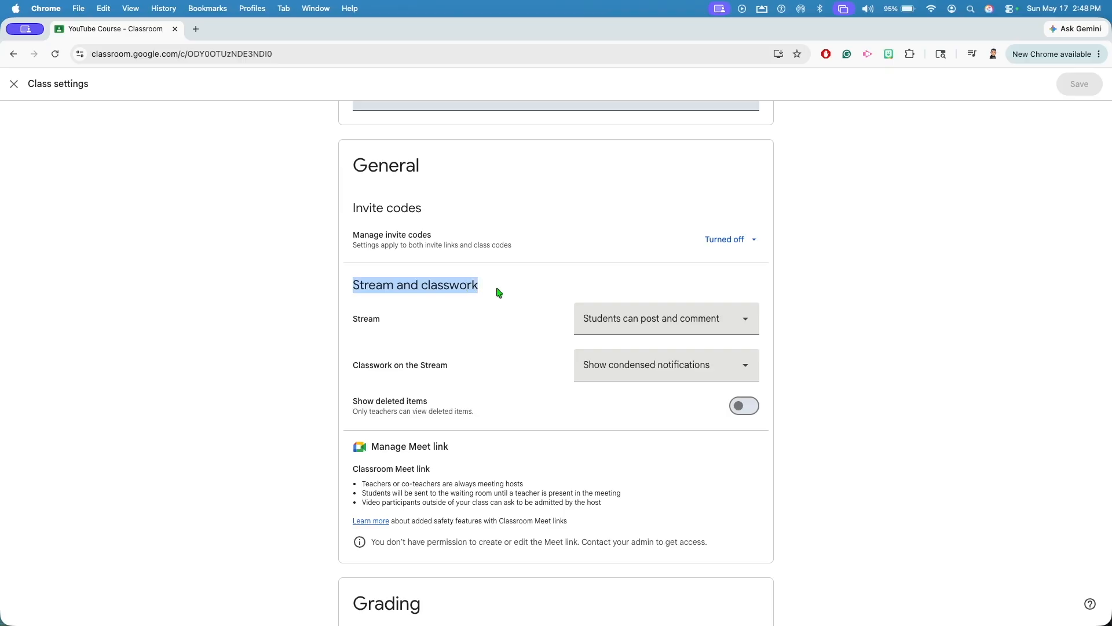
click(500, 292)
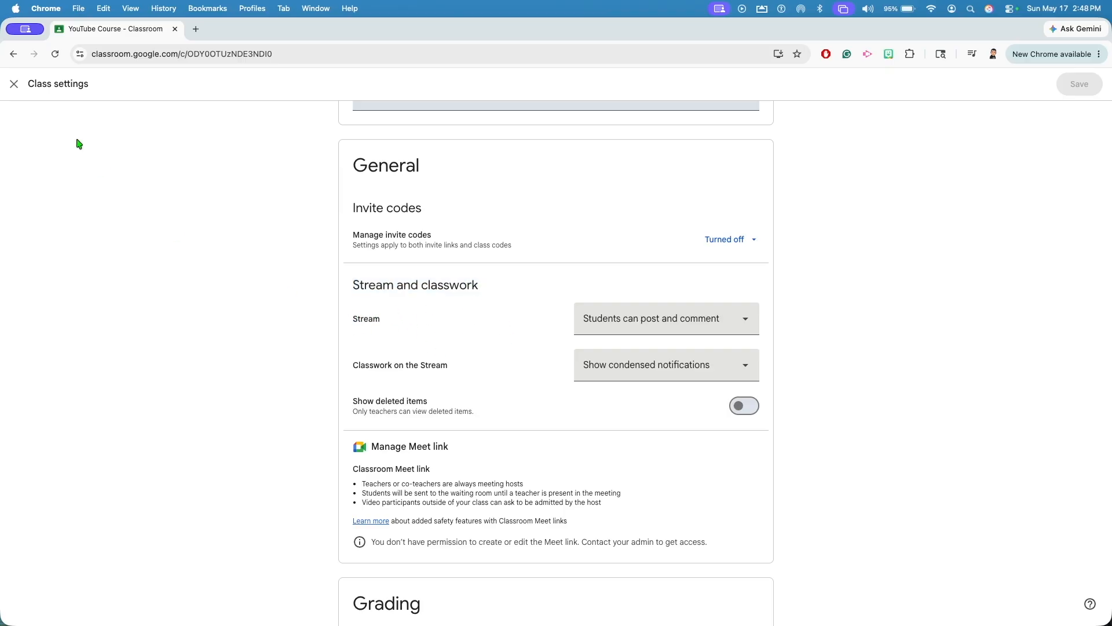
click(14, 84)
click(81, 124)
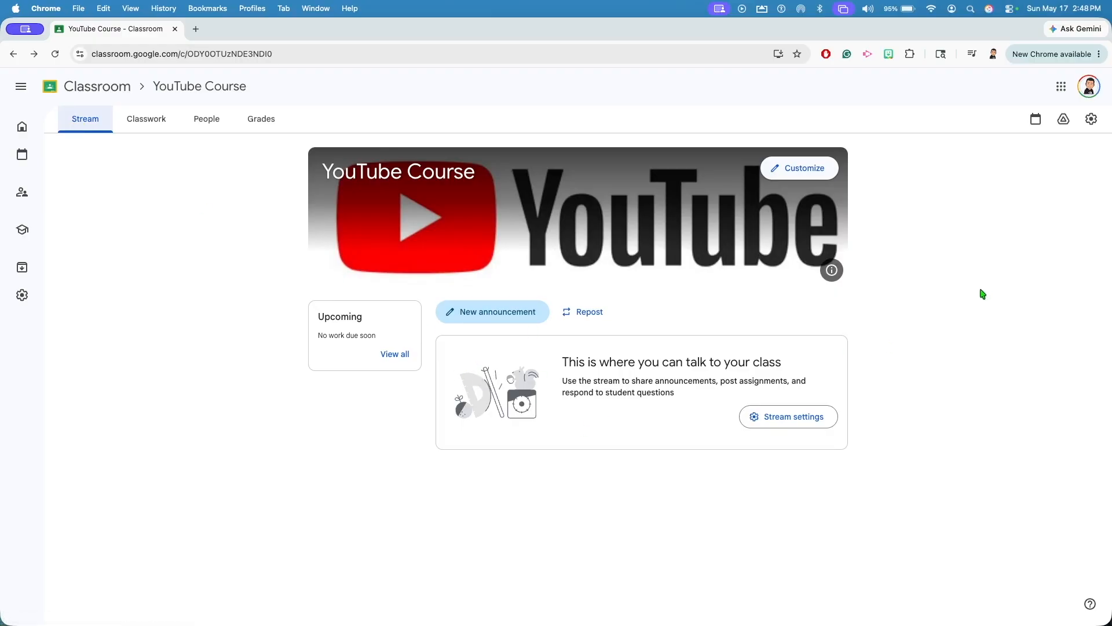
- Post the announcement "Welcome to my YouTube Course!" to all students, with "YouTube Course" in bold
click(485, 317)
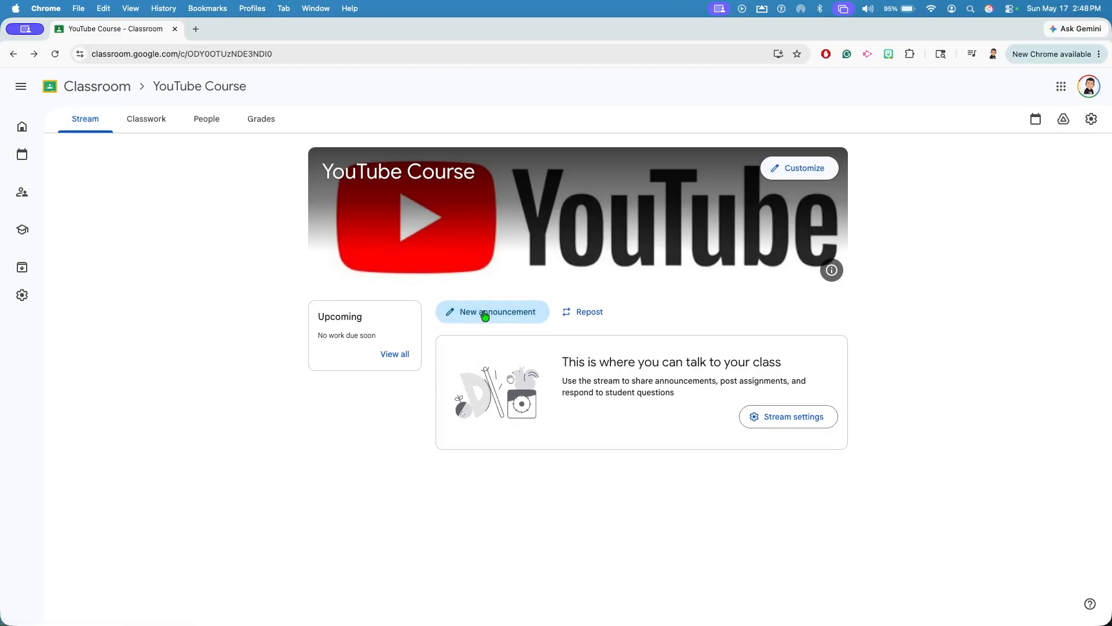
text(Wel)
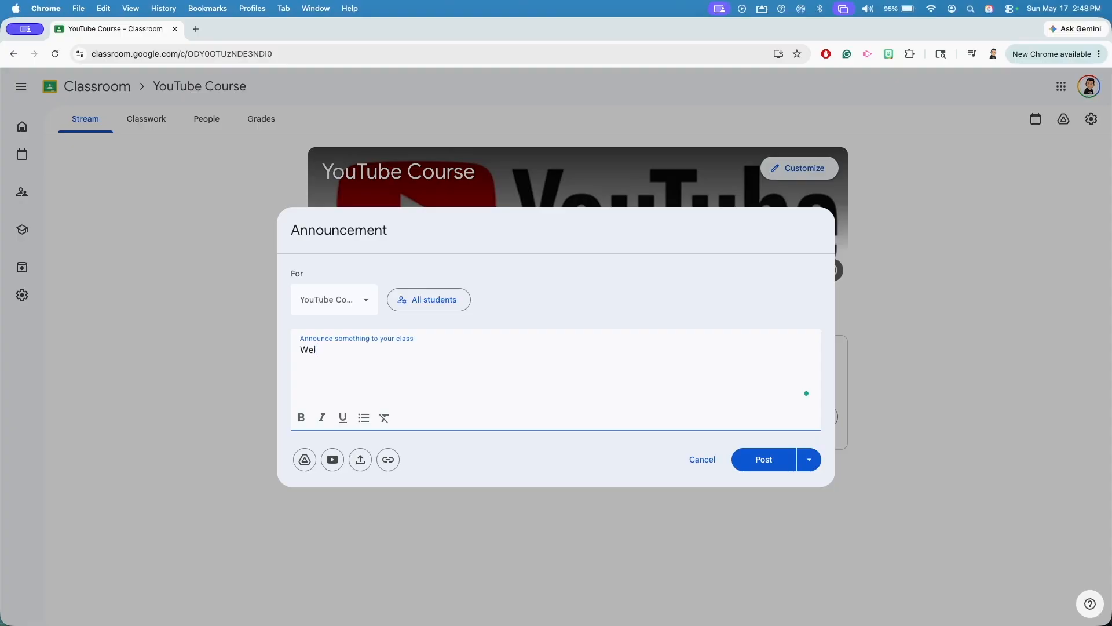
text(come to my YouTube Course!)
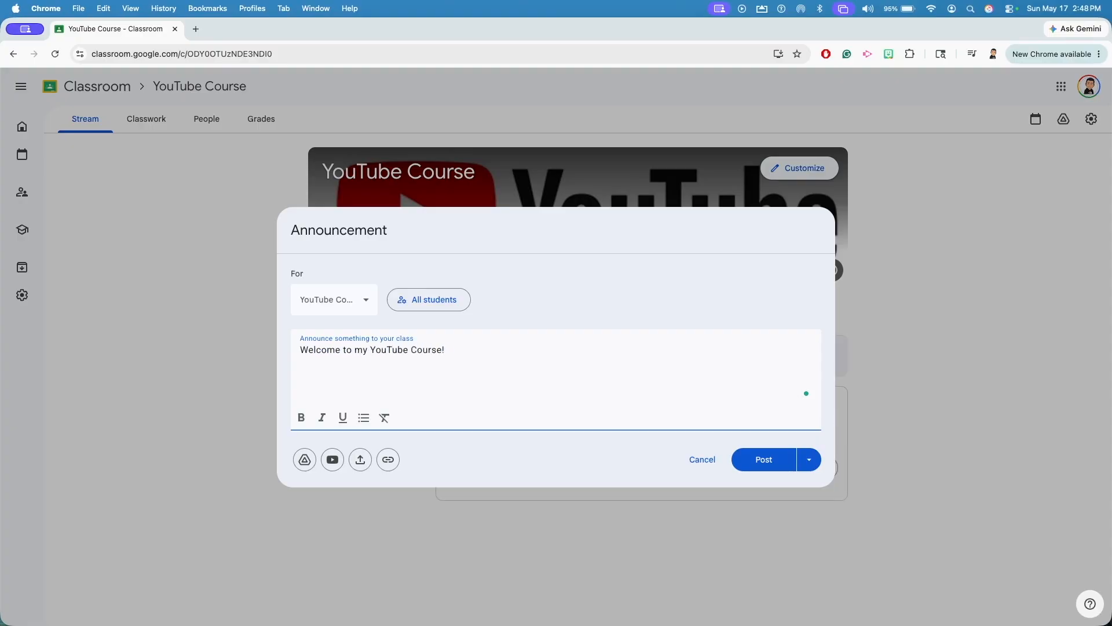
drag(371, 350, 443, 350)
click(301, 417)
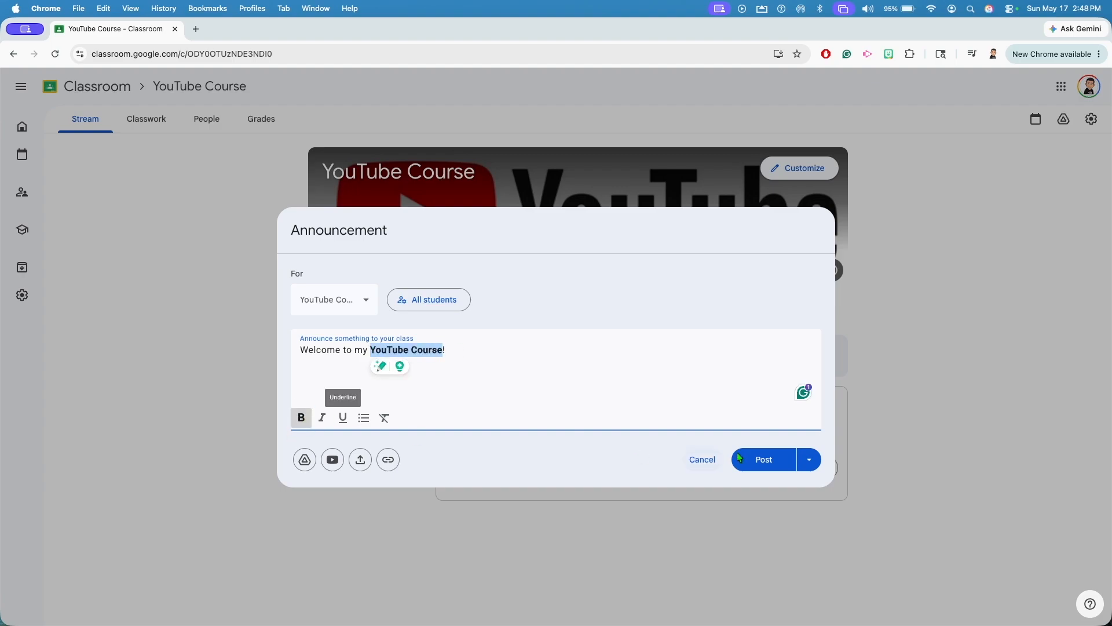
click(740, 459)
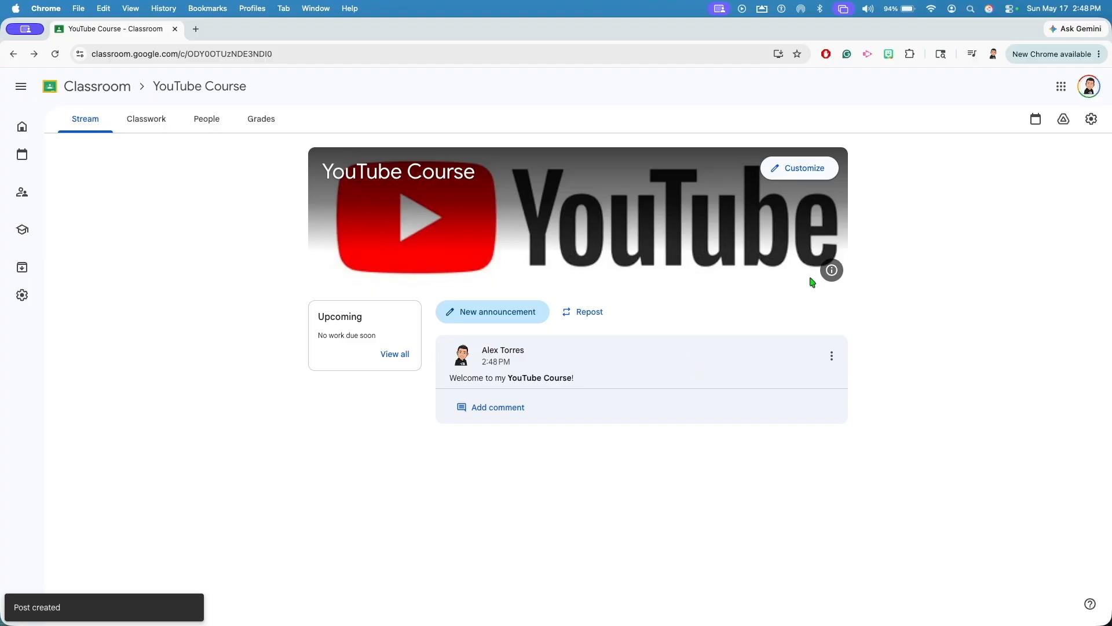
- Look at the Stream and classwork section of the class settings, and return to the Stream without changes
click(1093, 120)
scroll(628, 377, down, 5)
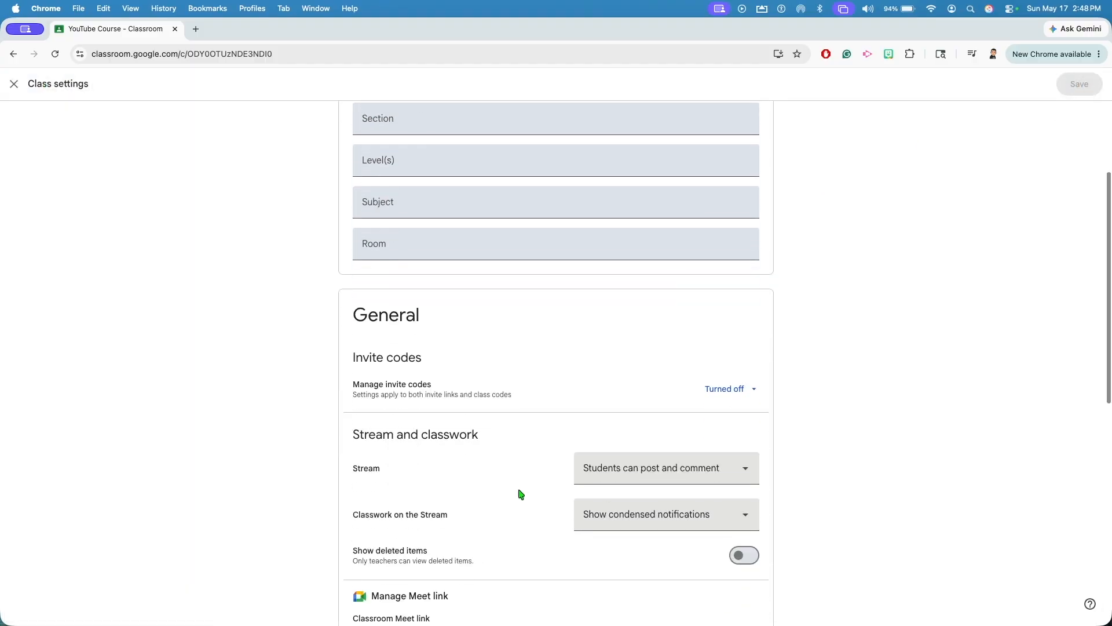
click(12, 81)
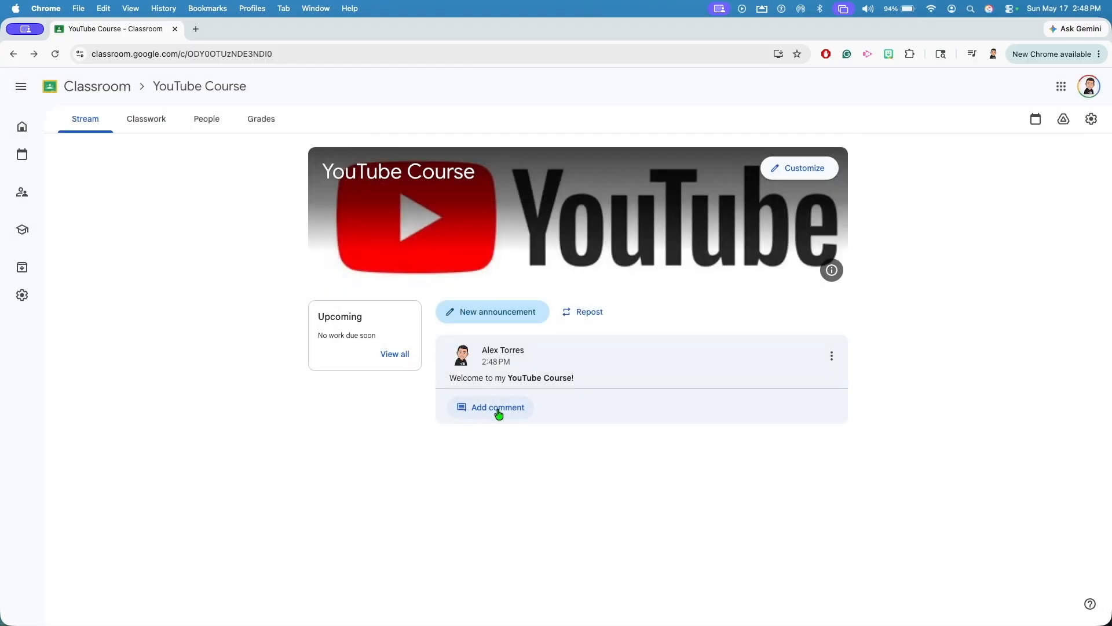
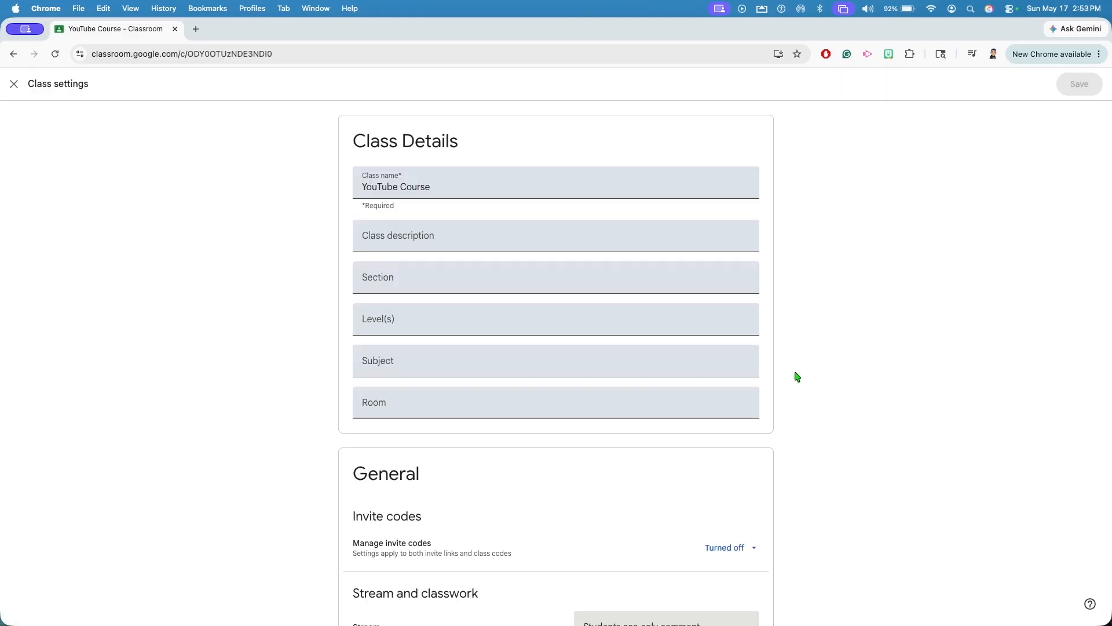
- Set the Stream permission to "Only teachers can post or comment" and save the class settings
scroll(795, 375, down, 10)
scroll(579, 223, up, 2)
click(634, 215)
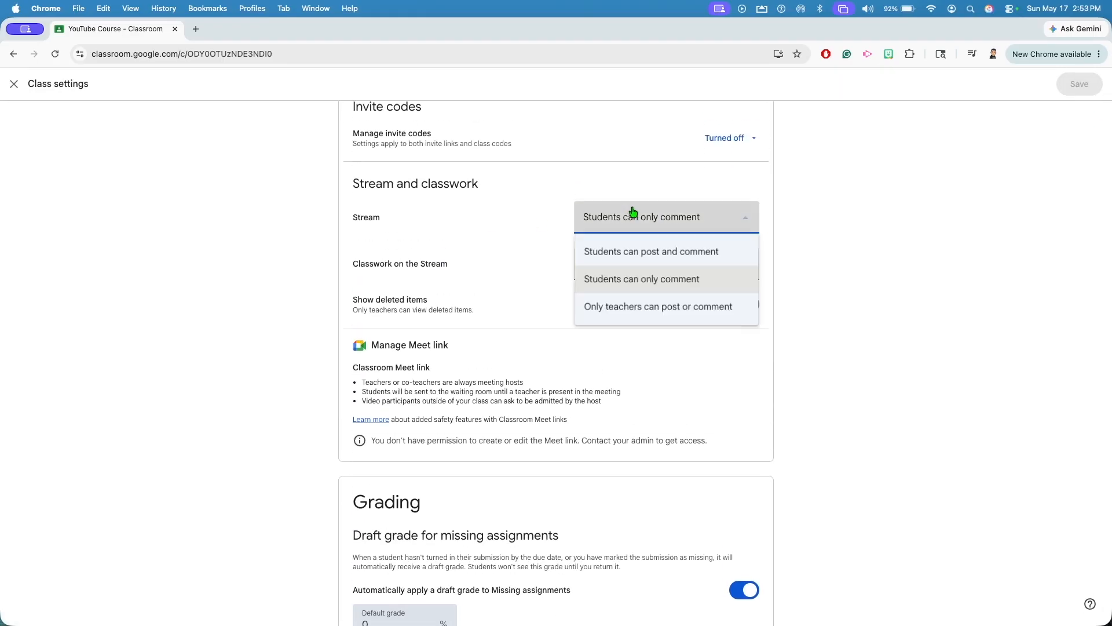
click(615, 313)
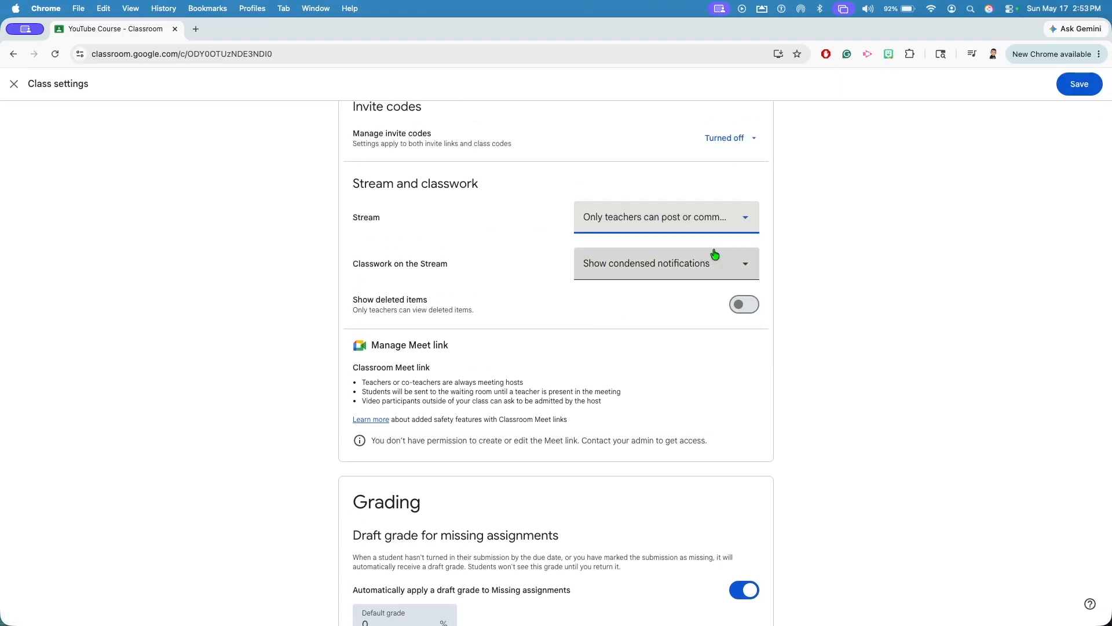
click(1079, 84)
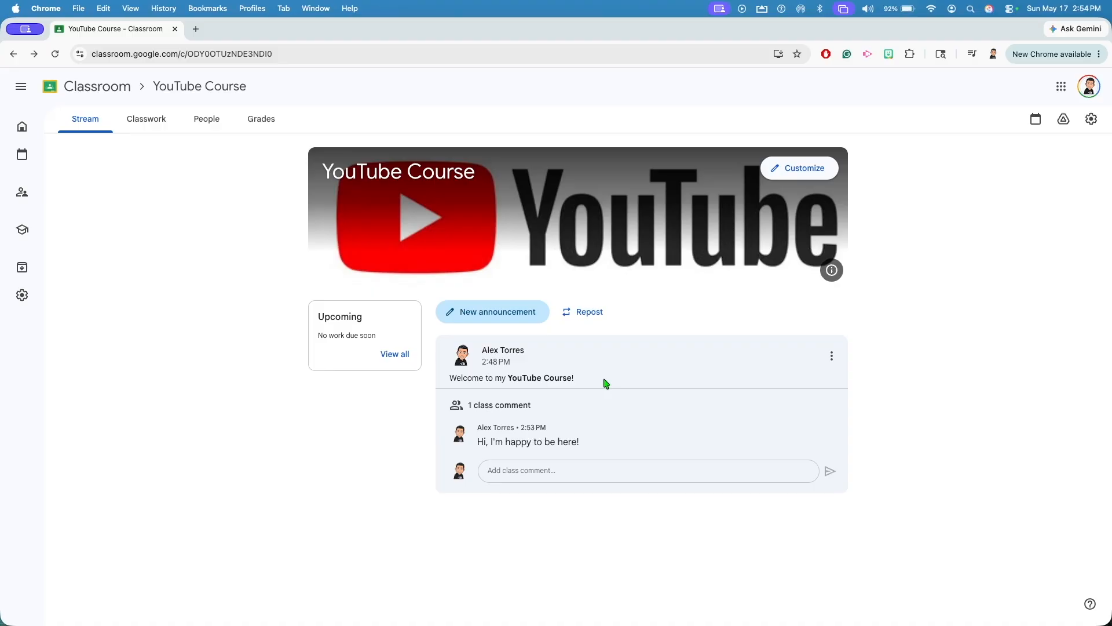
- Examine the "Classwork on the Stream" notification choices in the class settings, and leave the settings without changes
click(1092, 119)
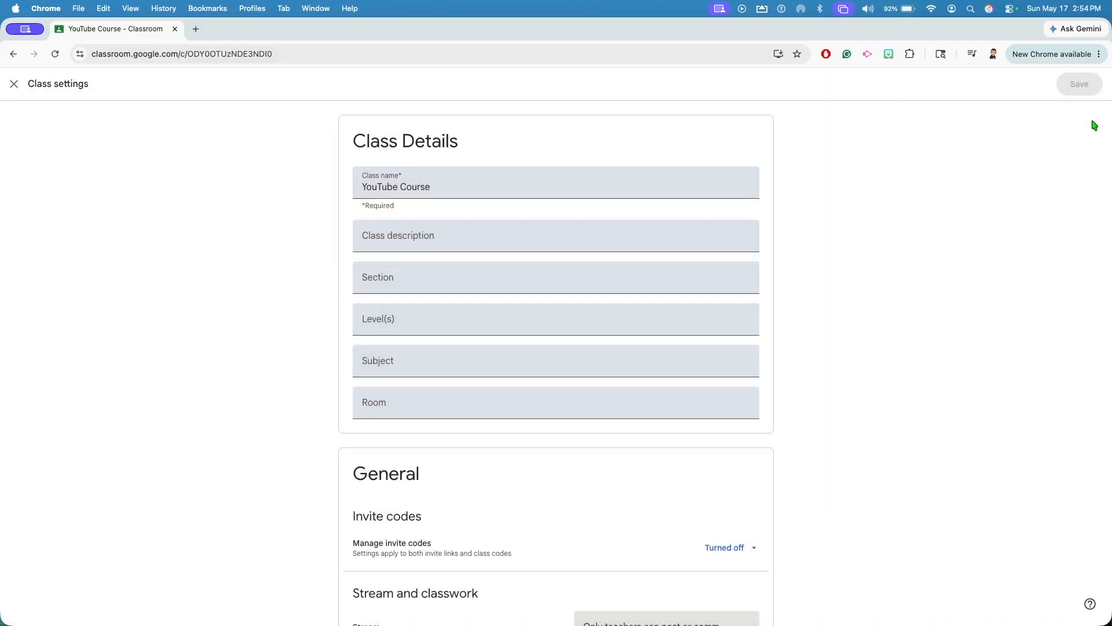
scroll(831, 396, down, 3)
scroll(831, 396, down, 5)
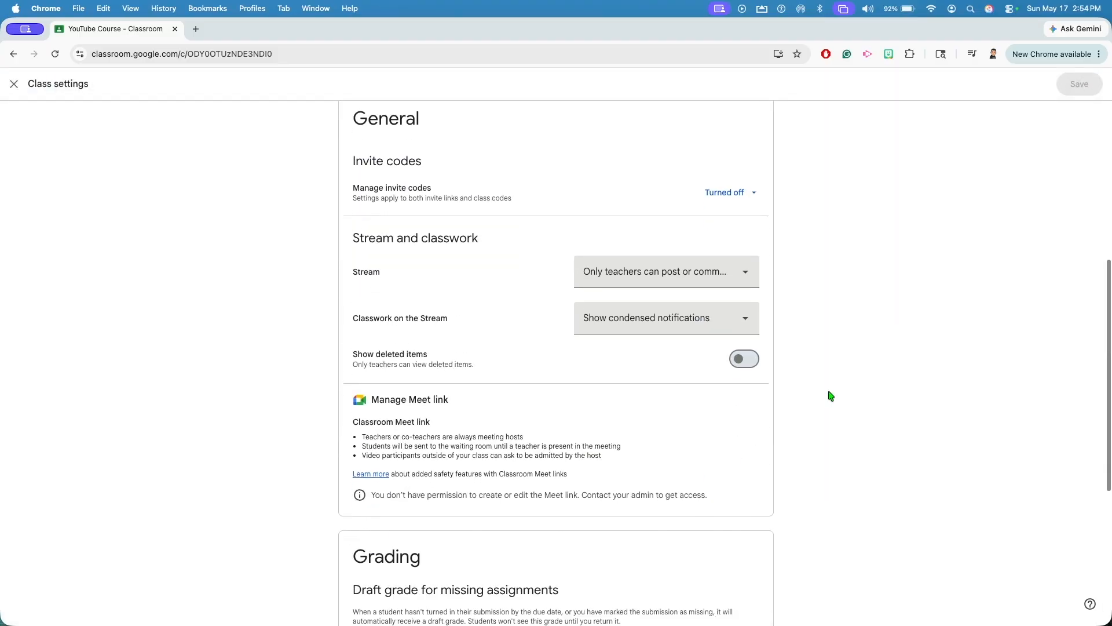
triple_click(367, 319)
click(348, 317)
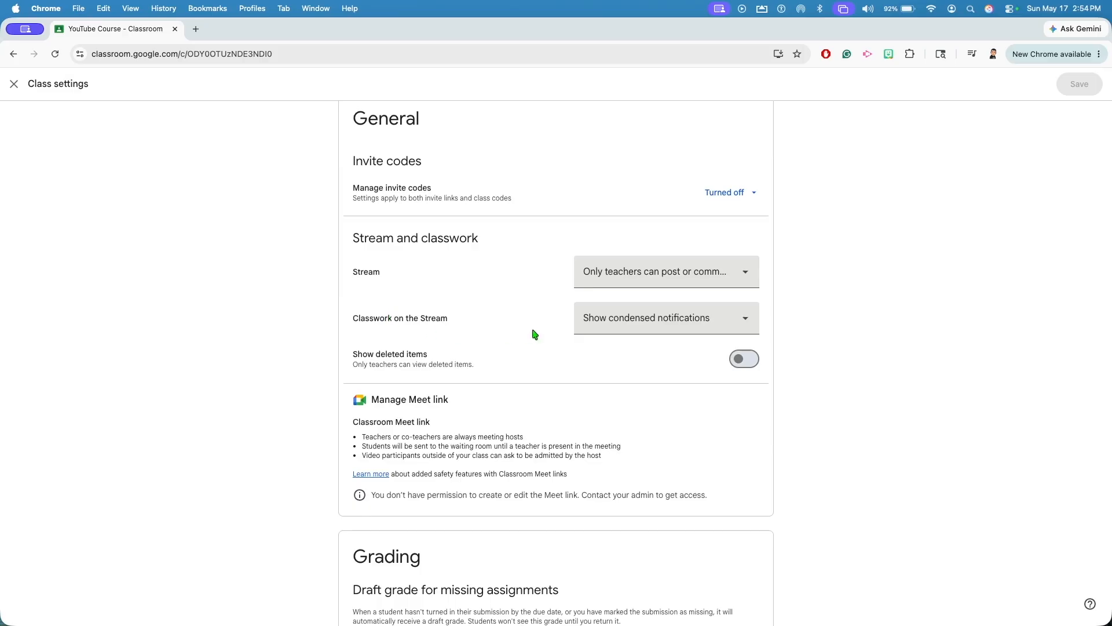
click(588, 324)
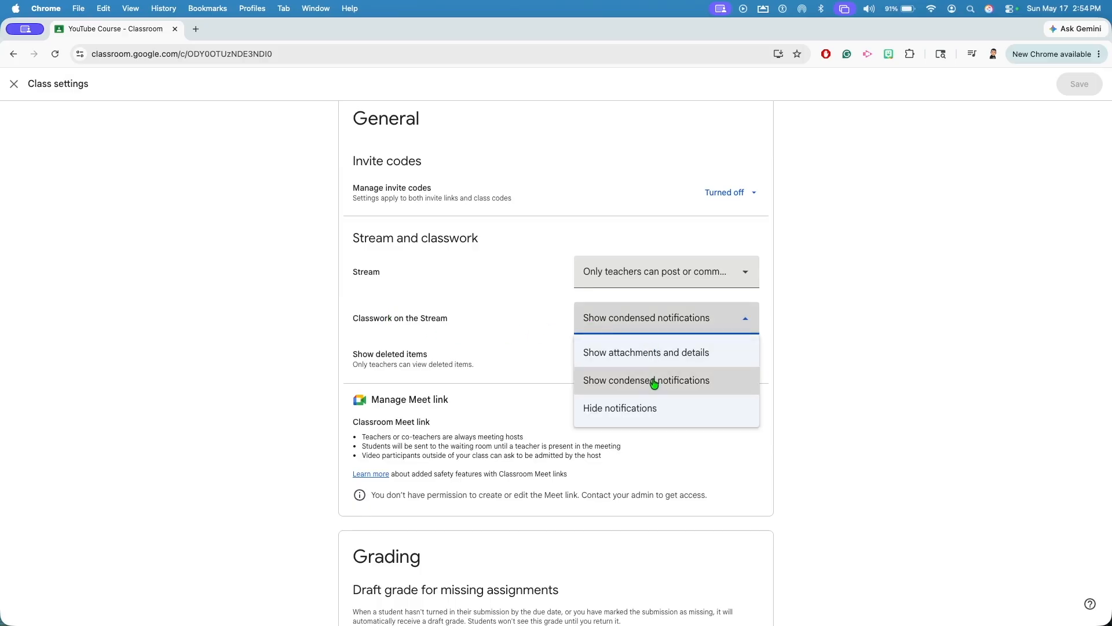
click(514, 263)
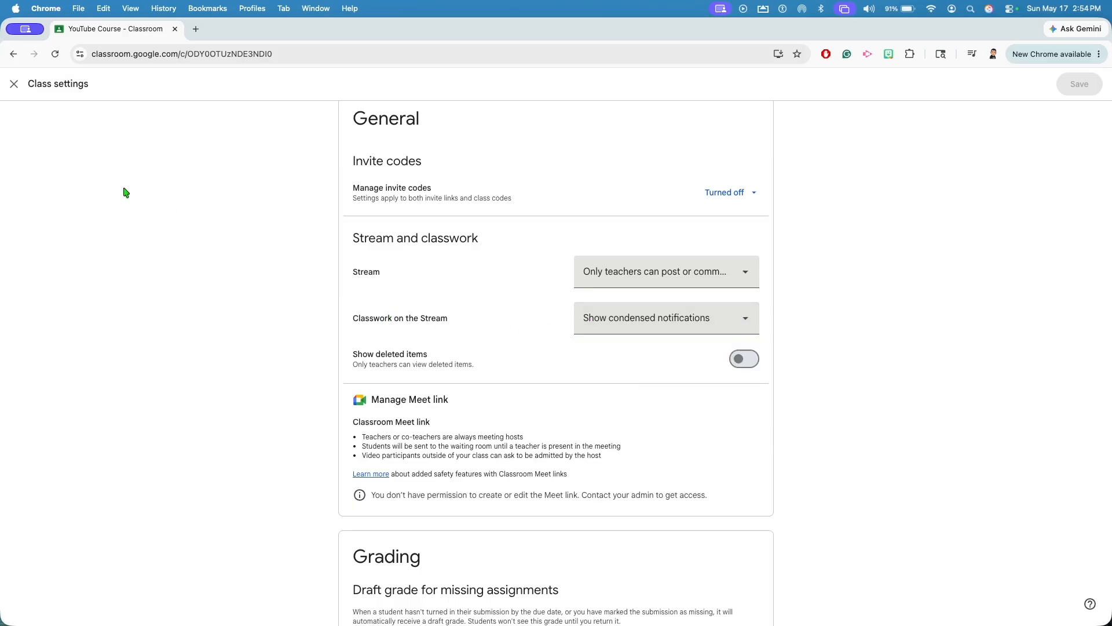
click(14, 84)
- Create a classwork assignment titled "Getting to know you!" without instructions and assign it to all students
click(148, 119)
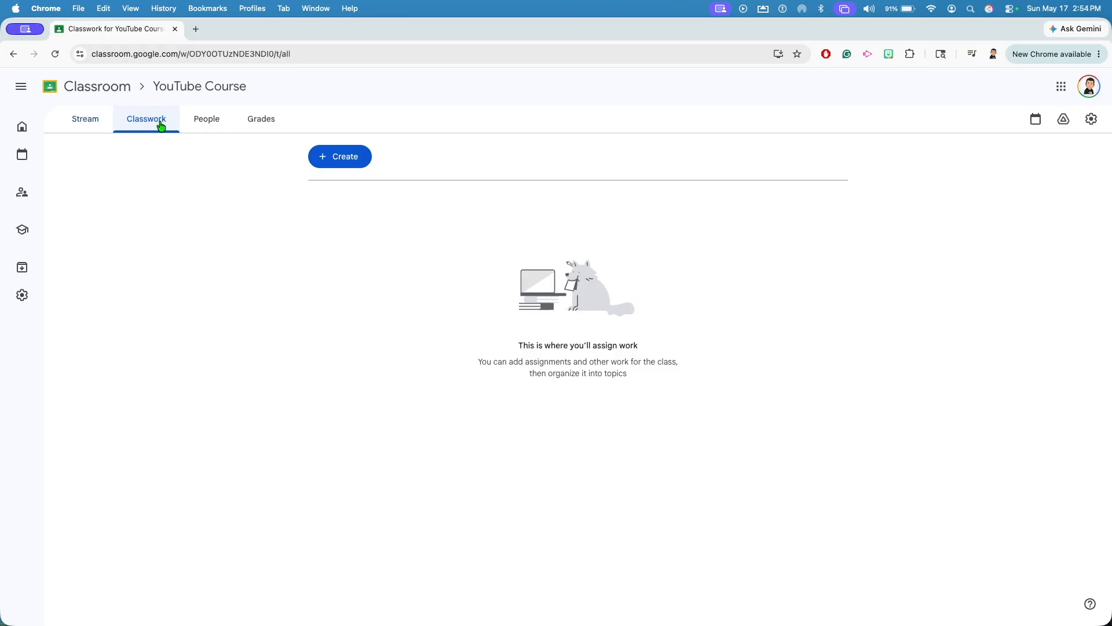
click(325, 155)
click(335, 189)
text(Gwt)
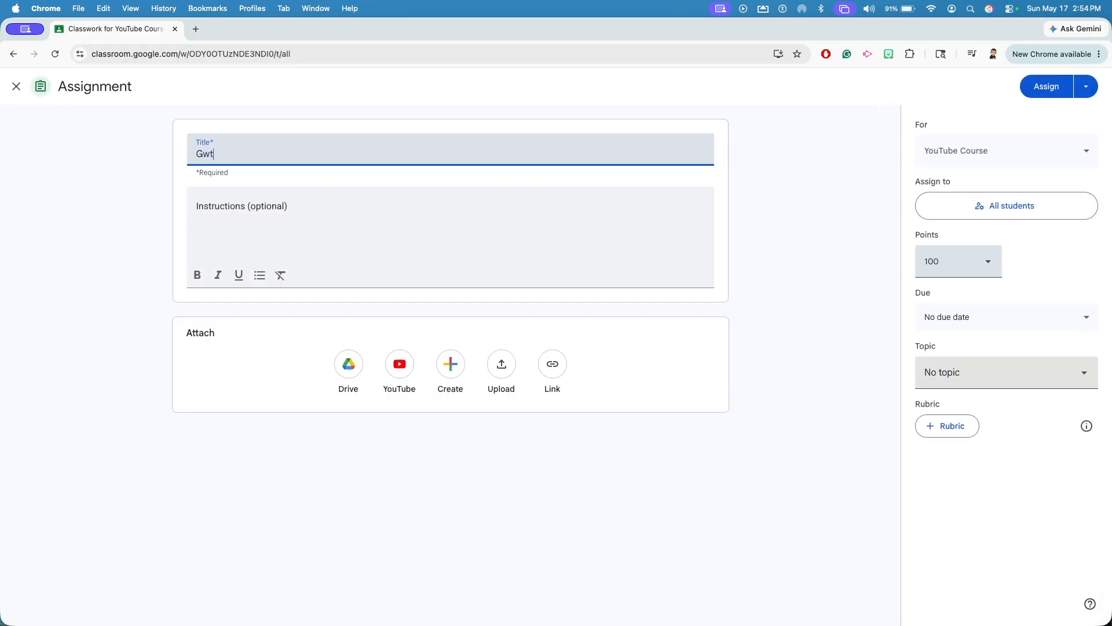
text(ting to know you!)
click(335, 198)
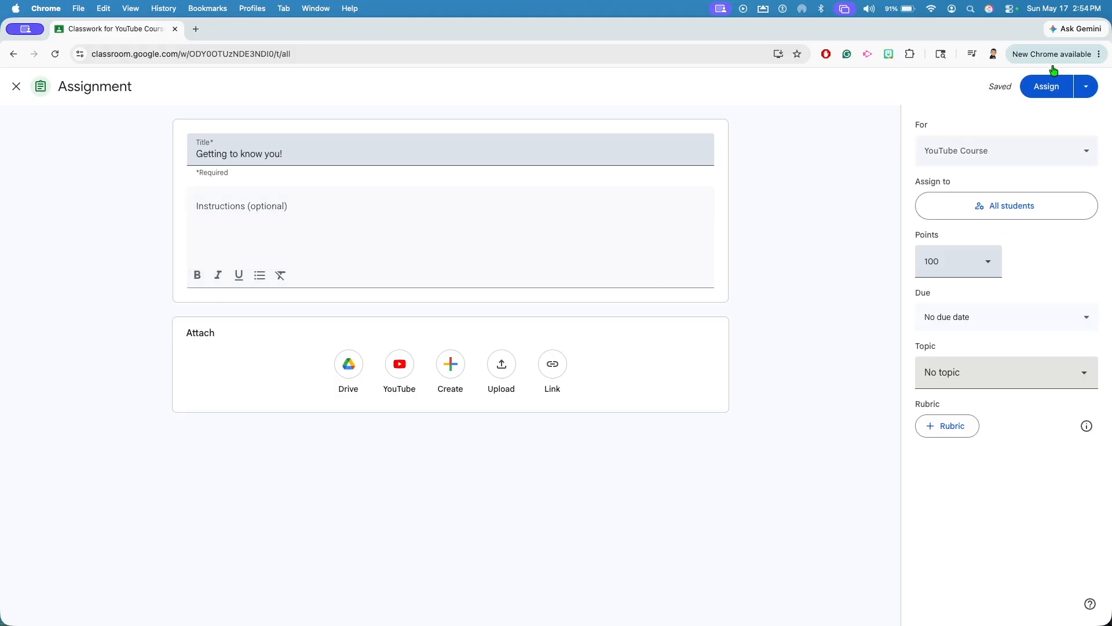
click(1044, 87)
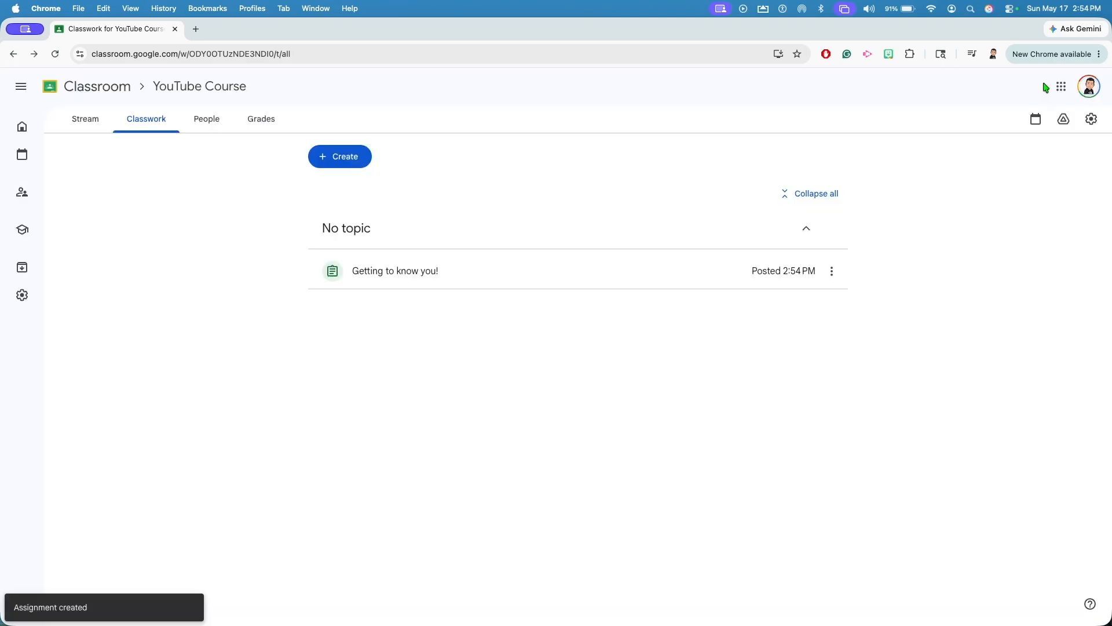
- Create a second assignment titled "Assignment #2" with the instructions "In this assignment..." and assign it to all students
click(360, 162)
click(365, 190)
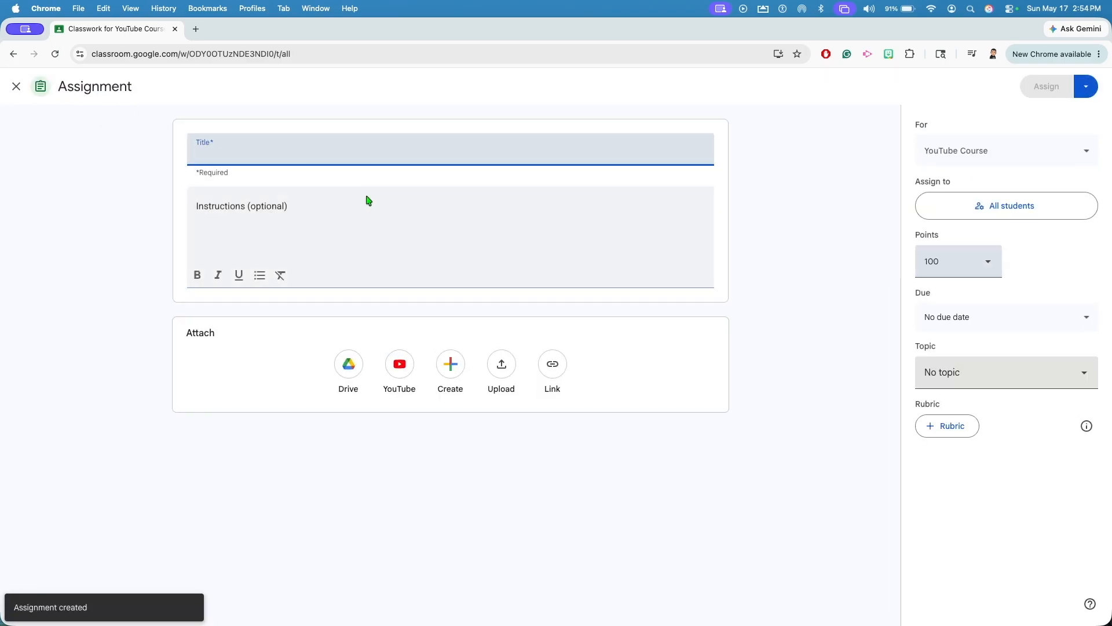
text(Assignment #2)
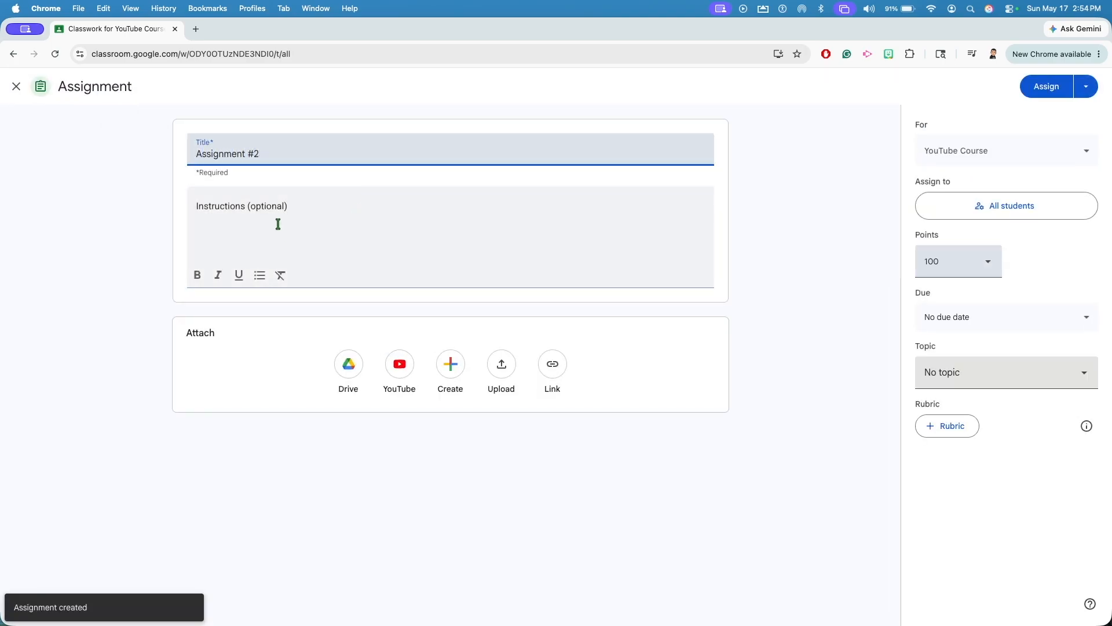
click(278, 224)
text(Inn)
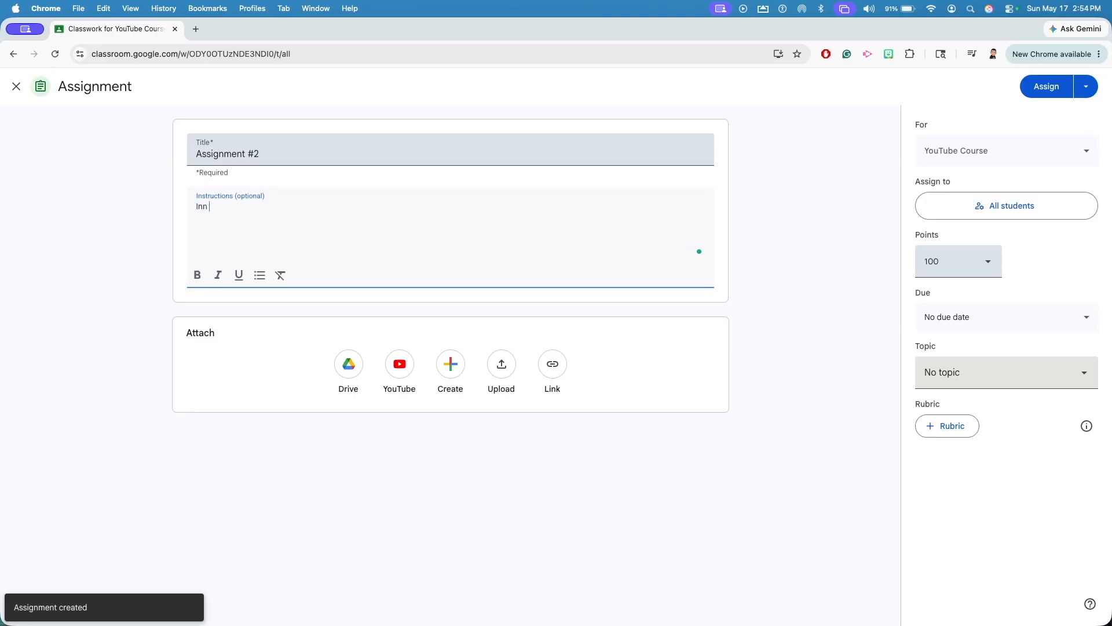
text(this assignment...)
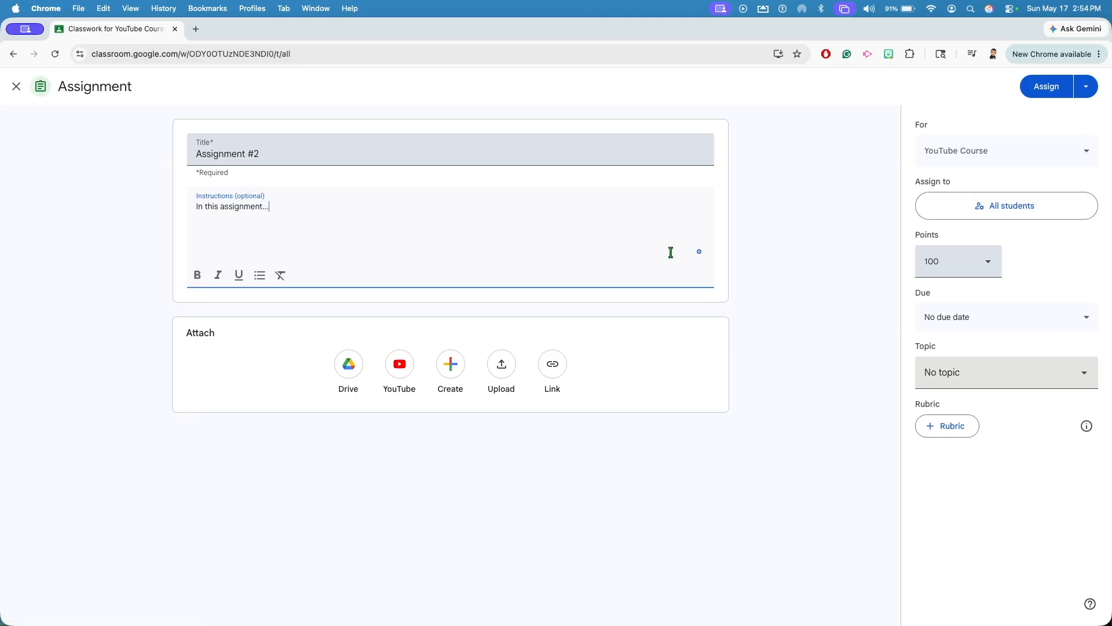
click(1047, 86)
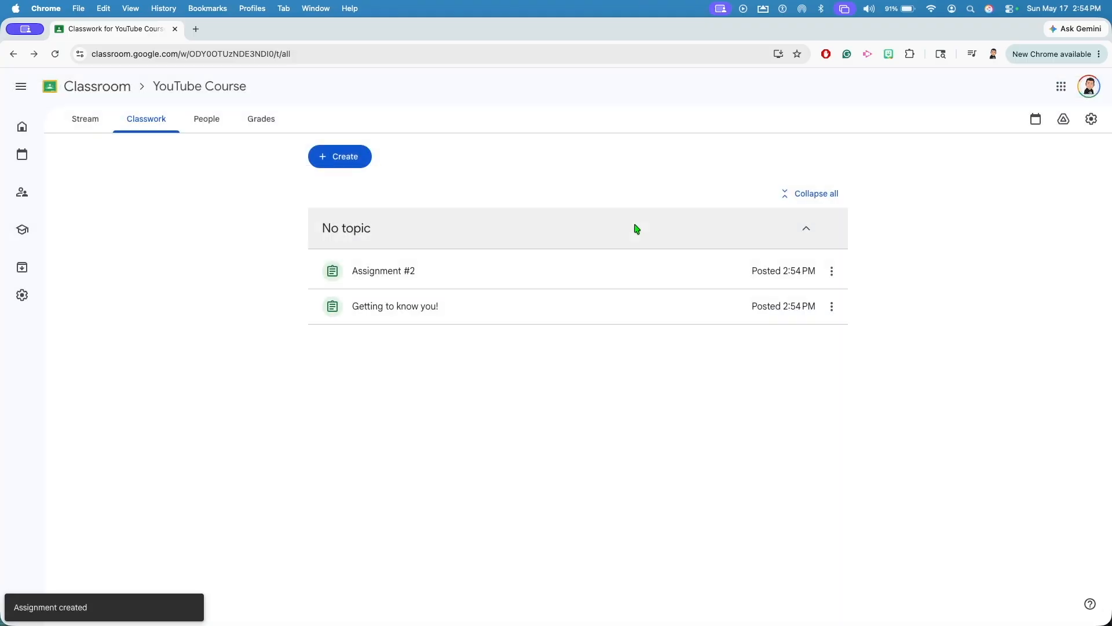
- Set "Classwork on the Stream" to "Hide notifications" in the class settings and save them
click(106, 114)
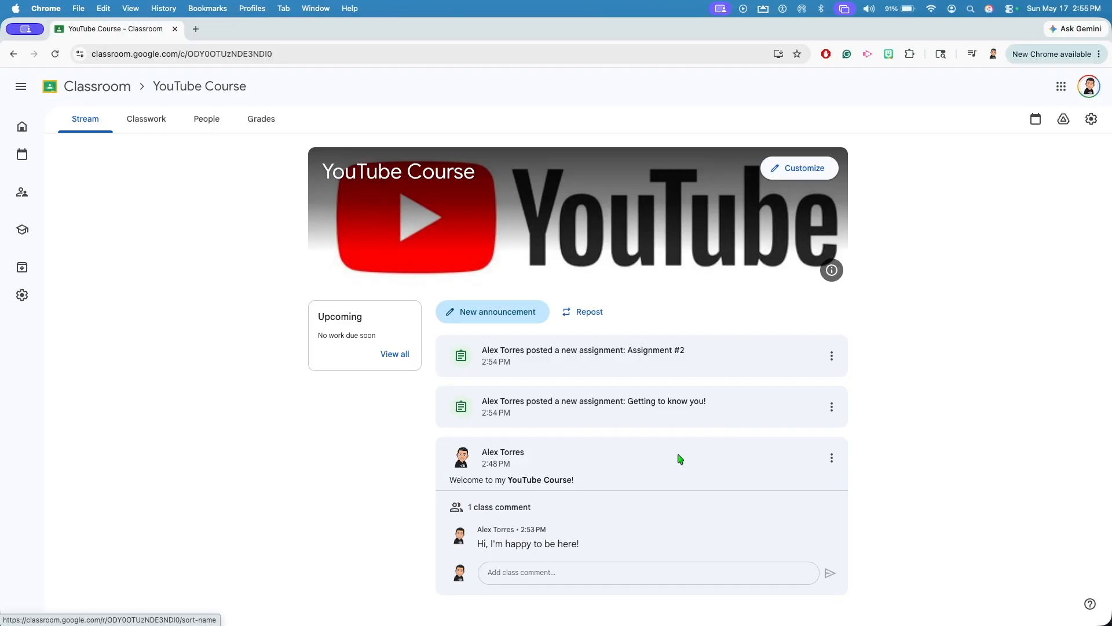
click(1091, 119)
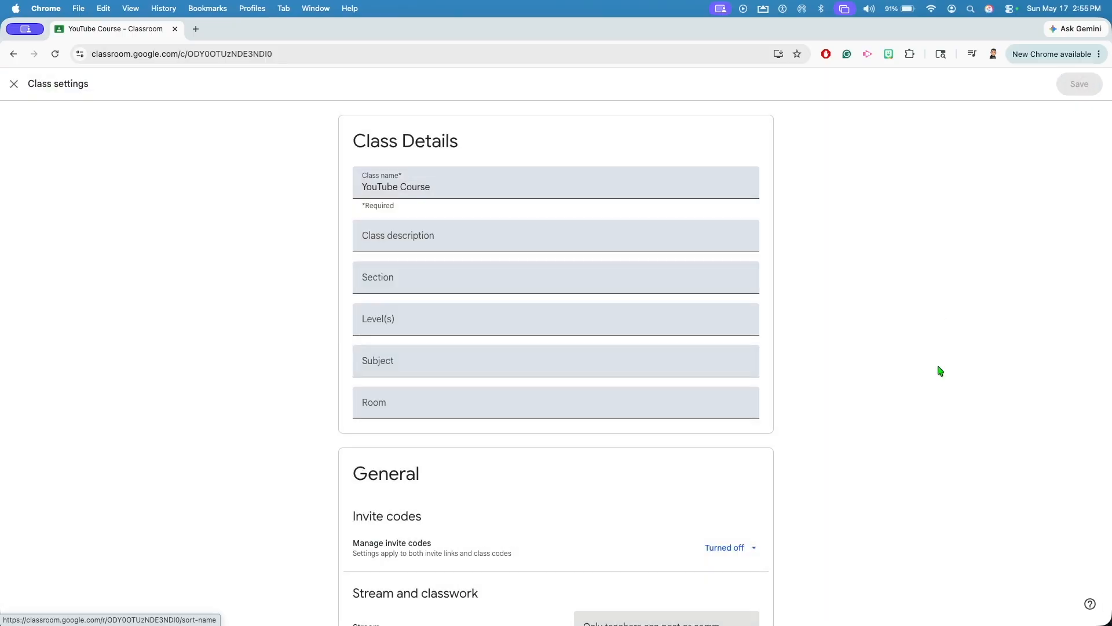
scroll(939, 369, down, 5)
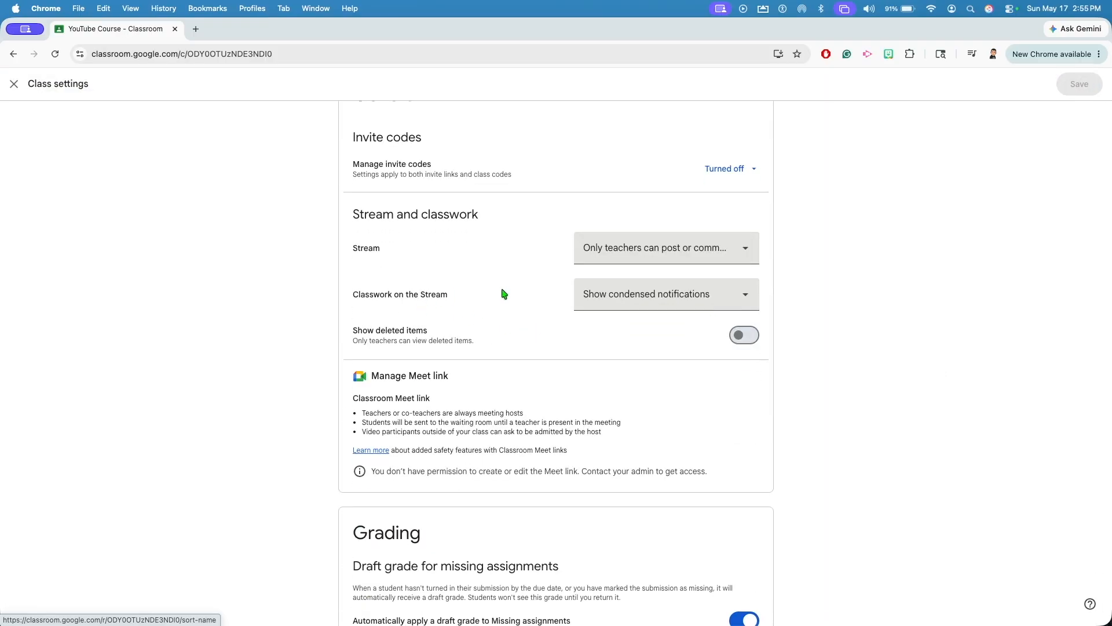
click(596, 293)
click(612, 384)
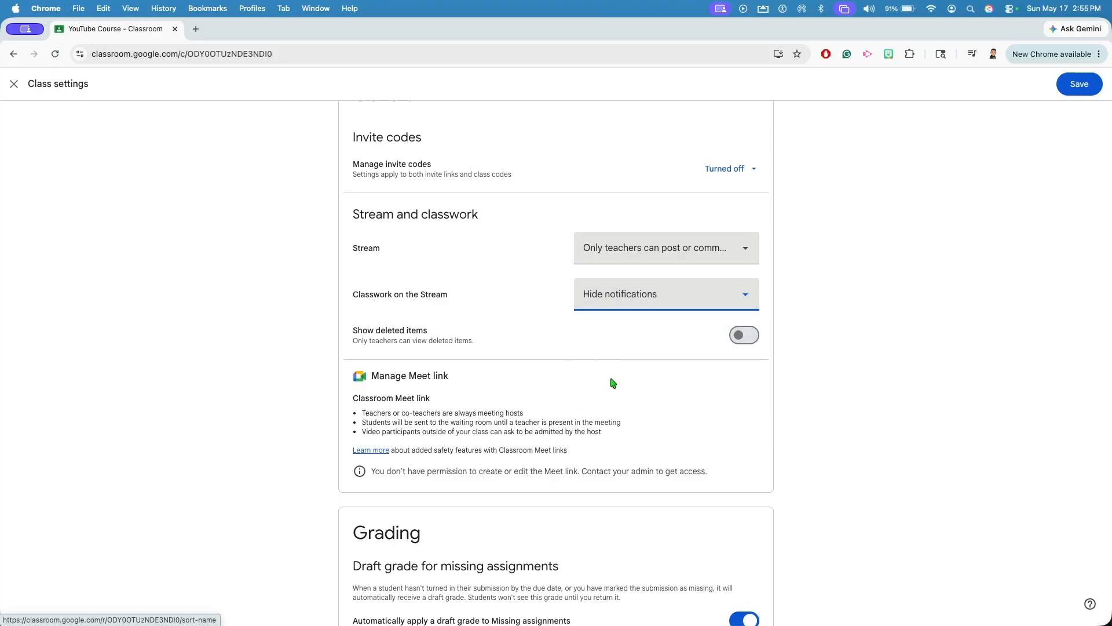
click(1090, 90)
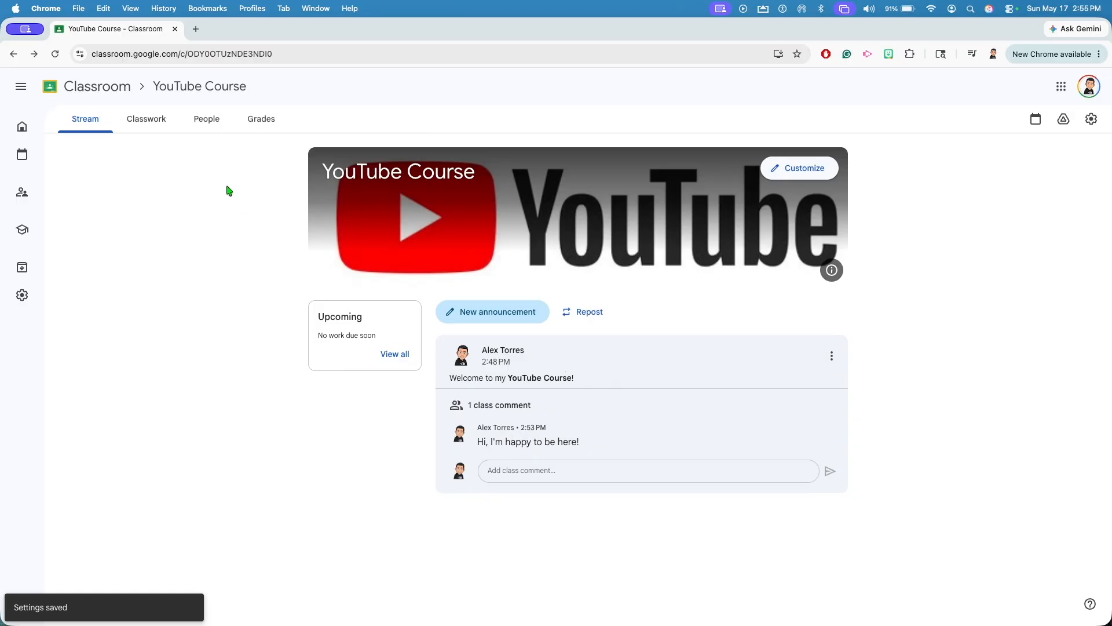
- Examine the details of "Assignment #2" and "Getting to know you!" in Classwork, comparing them with what the Stream shows
click(149, 132)
click(490, 276)
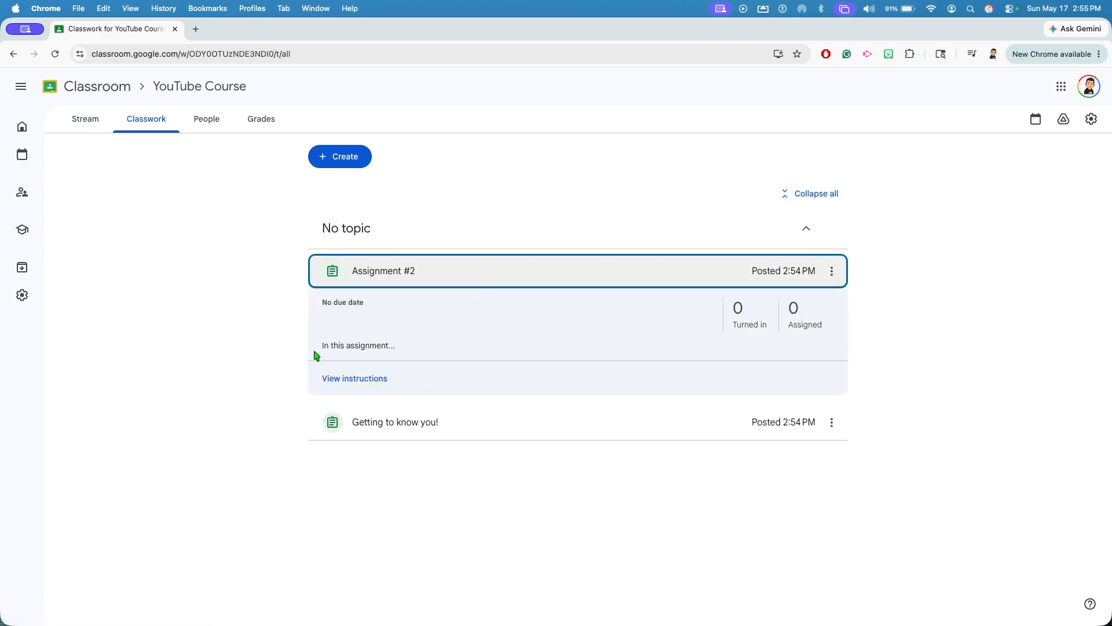
click(455, 417)
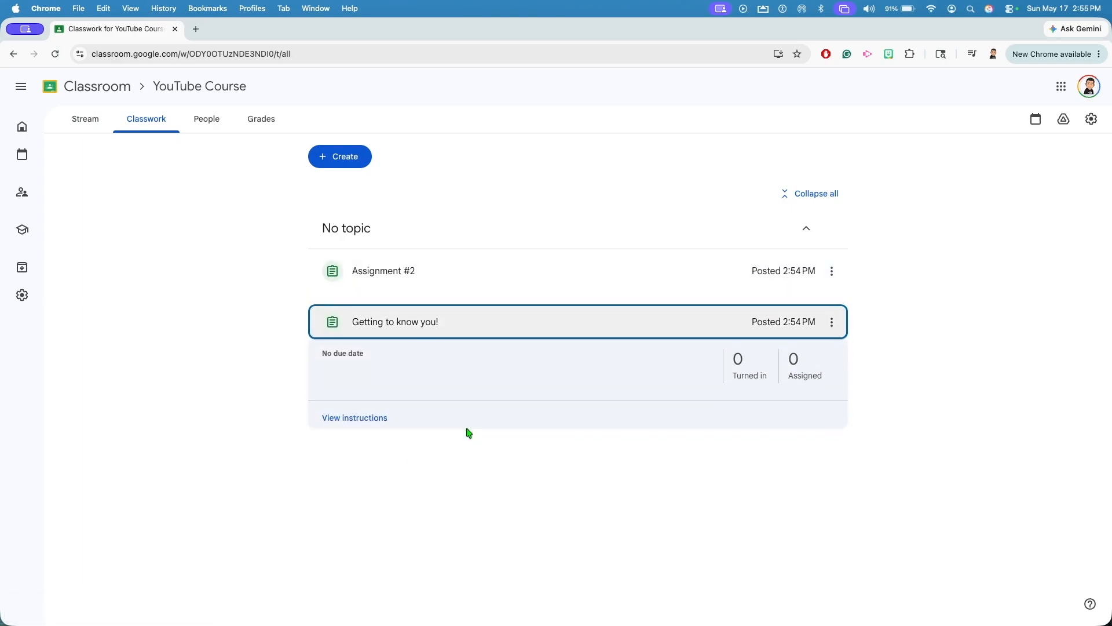
click(394, 316)
click(359, 270)
click(86, 119)
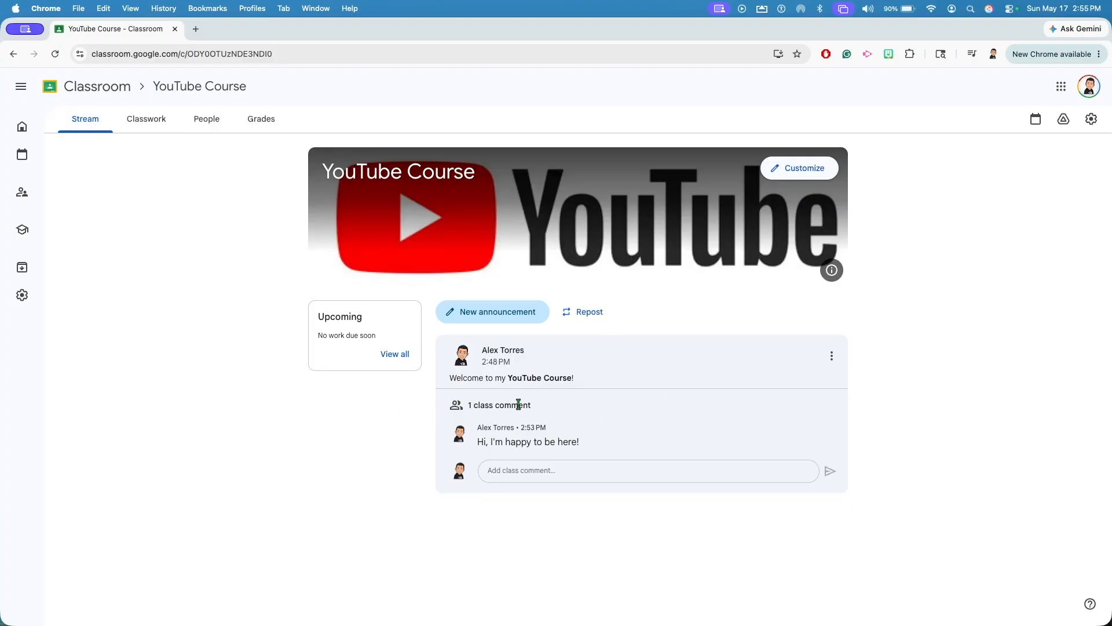
click(164, 126)
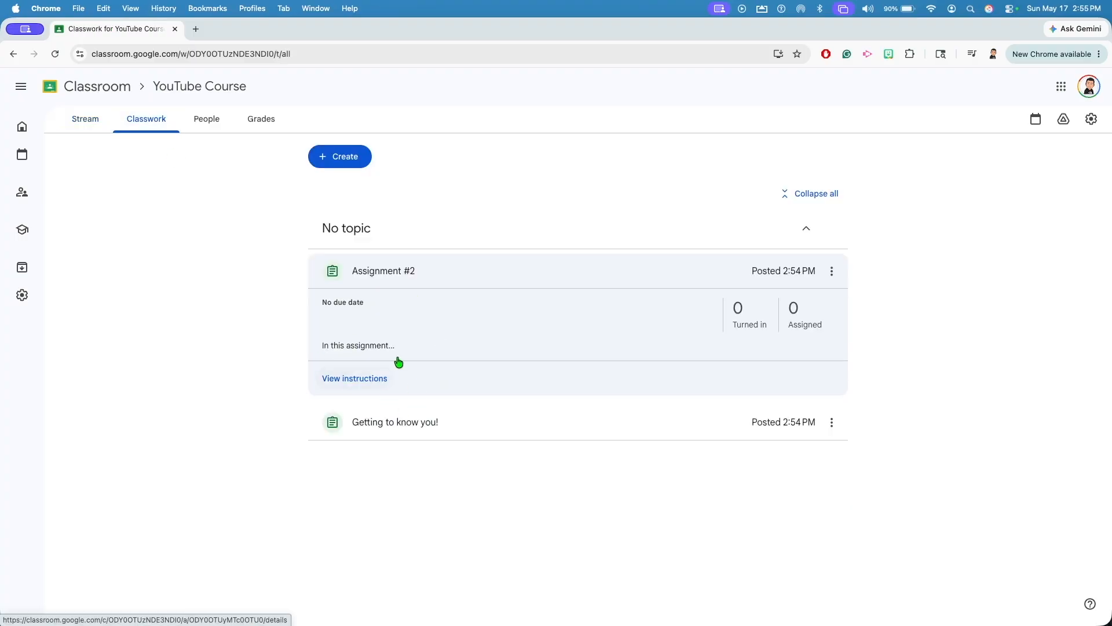
click(367, 281)
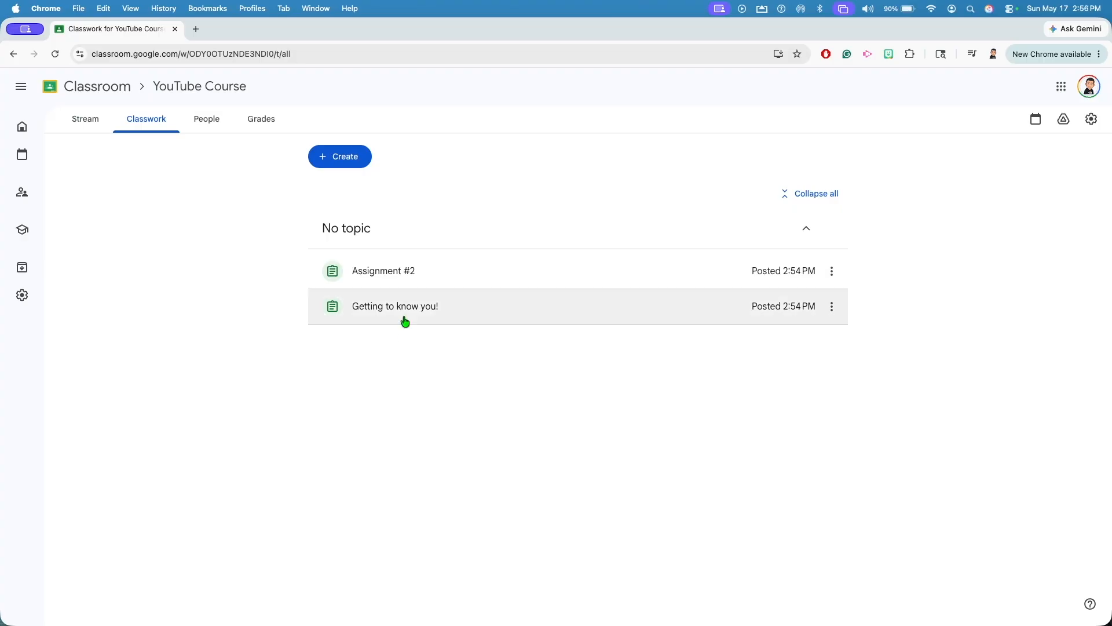
click(96, 128)
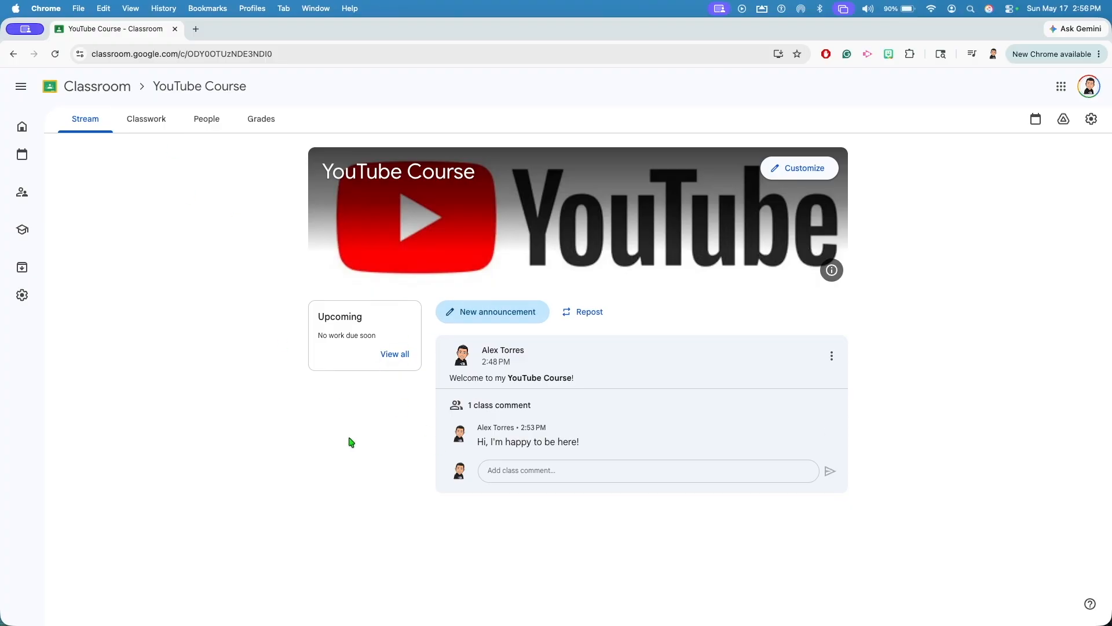
- Set "Classwork on the Stream" to "Show attachments and details", save the class settings, and review the assignment posts on the Stream
click(1092, 119)
scroll(853, 410, down, 6)
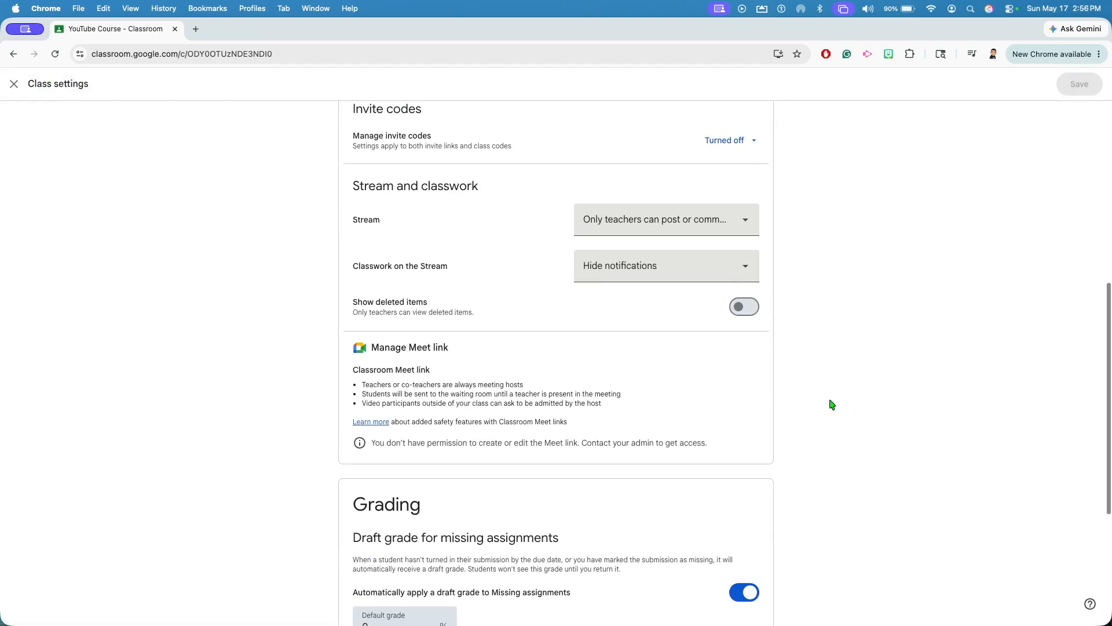
click(604, 279)
click(601, 306)
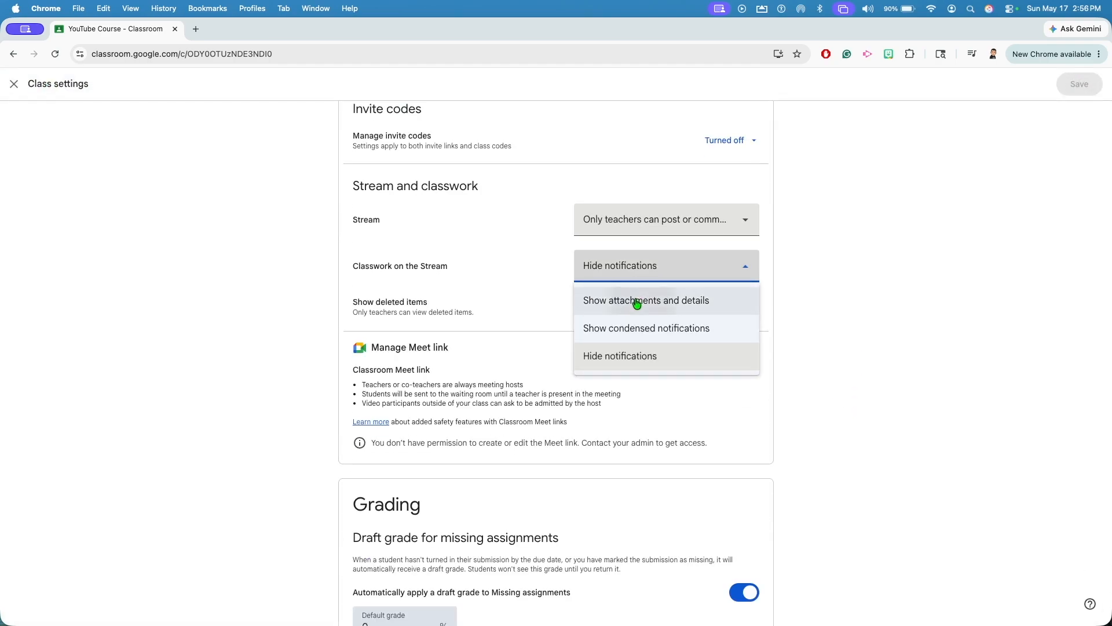
click(1071, 87)
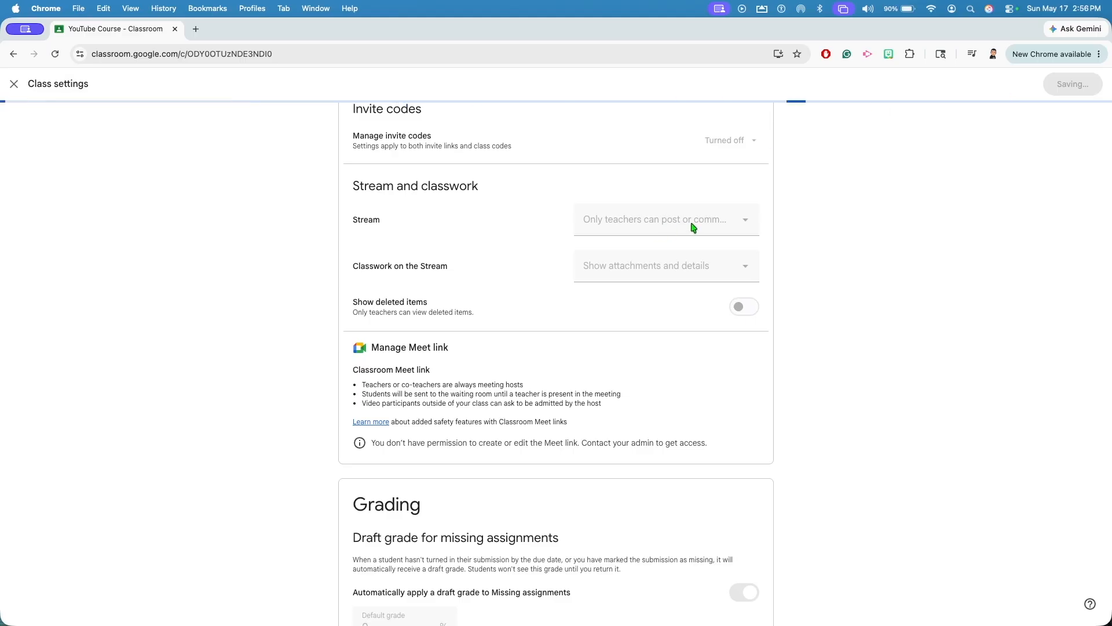
scroll(527, 395, down, 1)
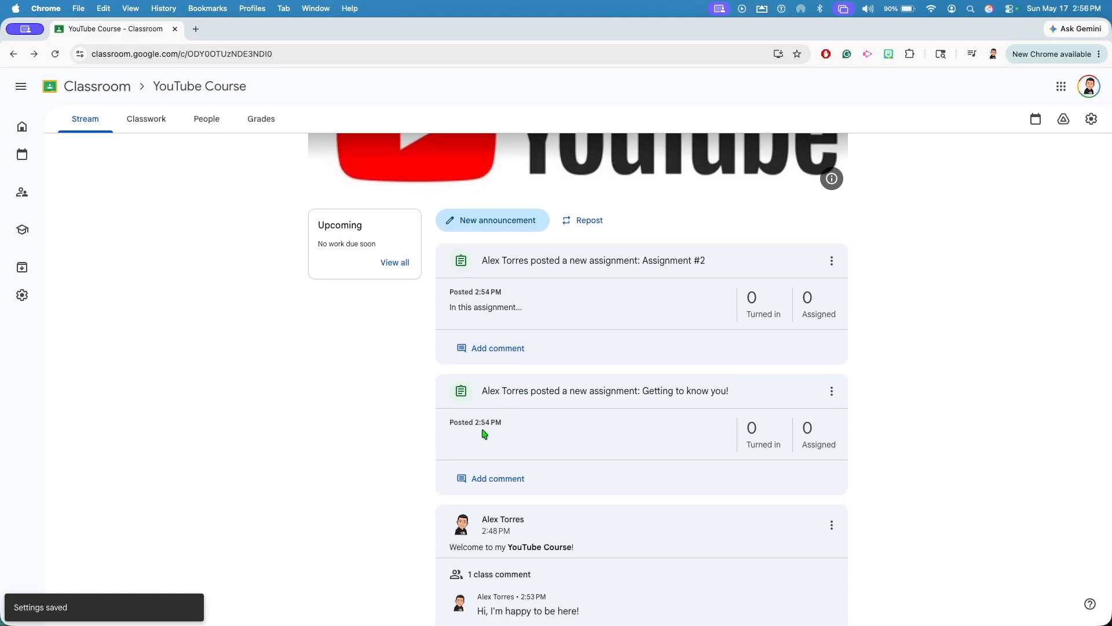
scroll(504, 388, down, 1)
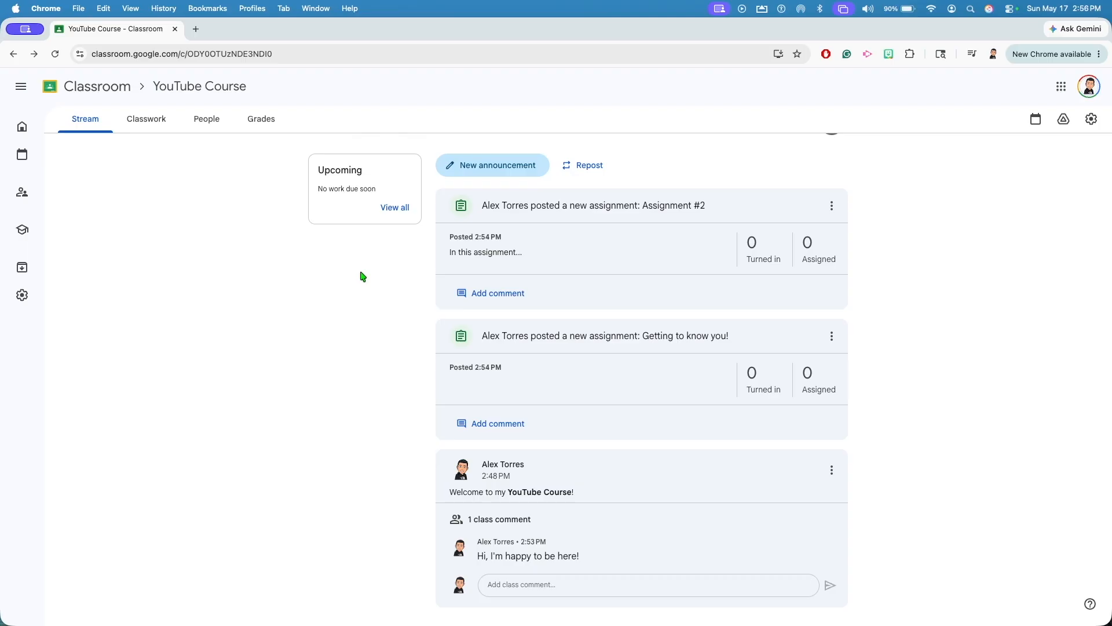
click(220, 96)
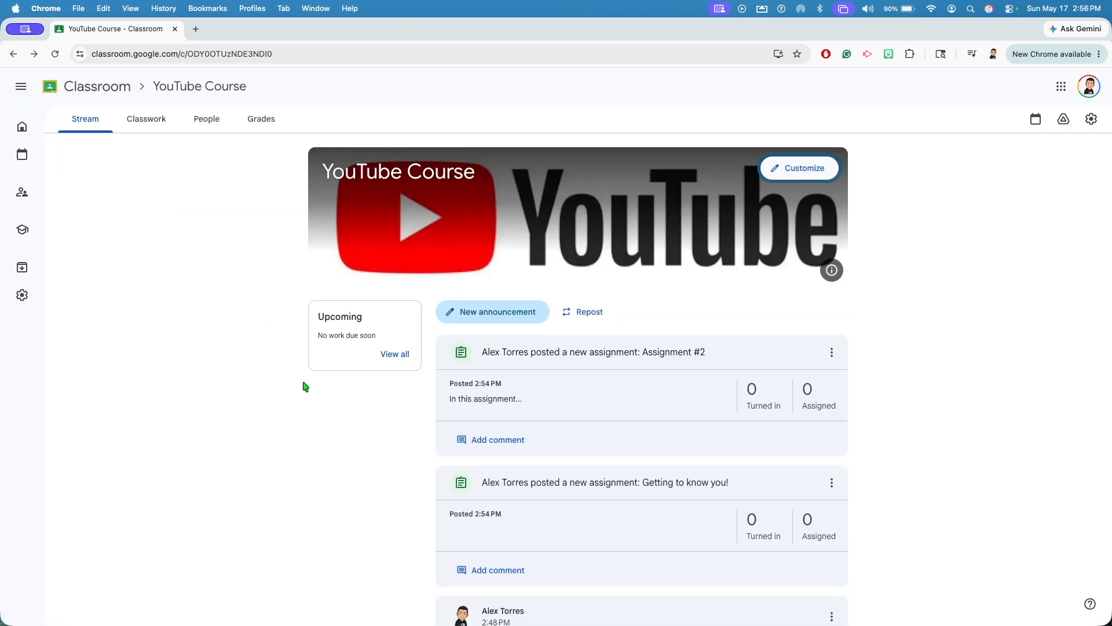
scroll(621, 290, down, 3)
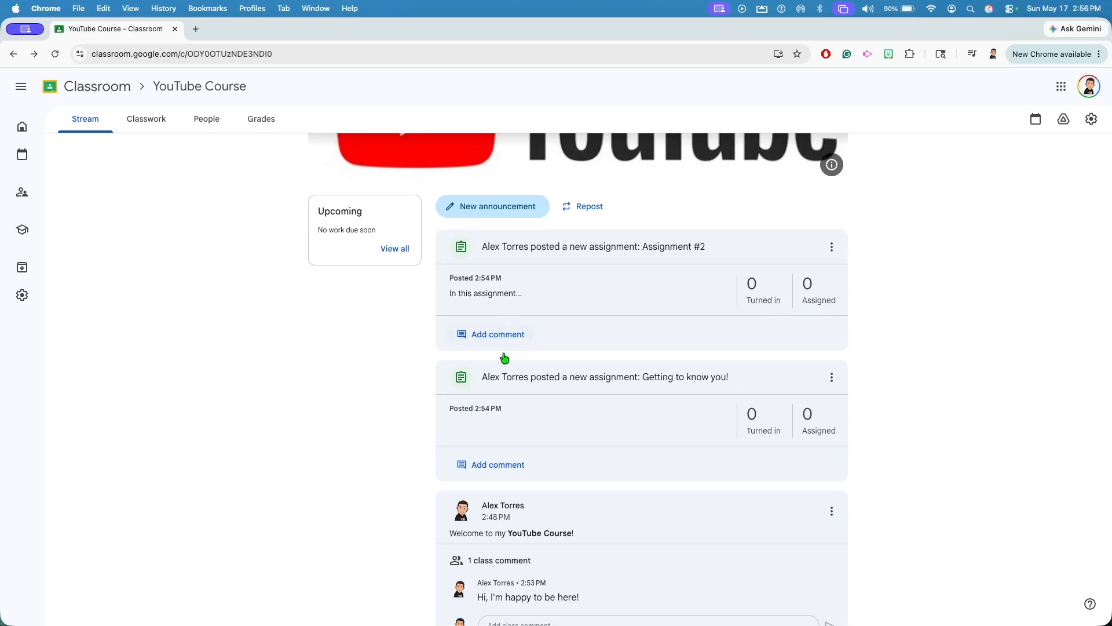
scroll(313, 231, up, 3)
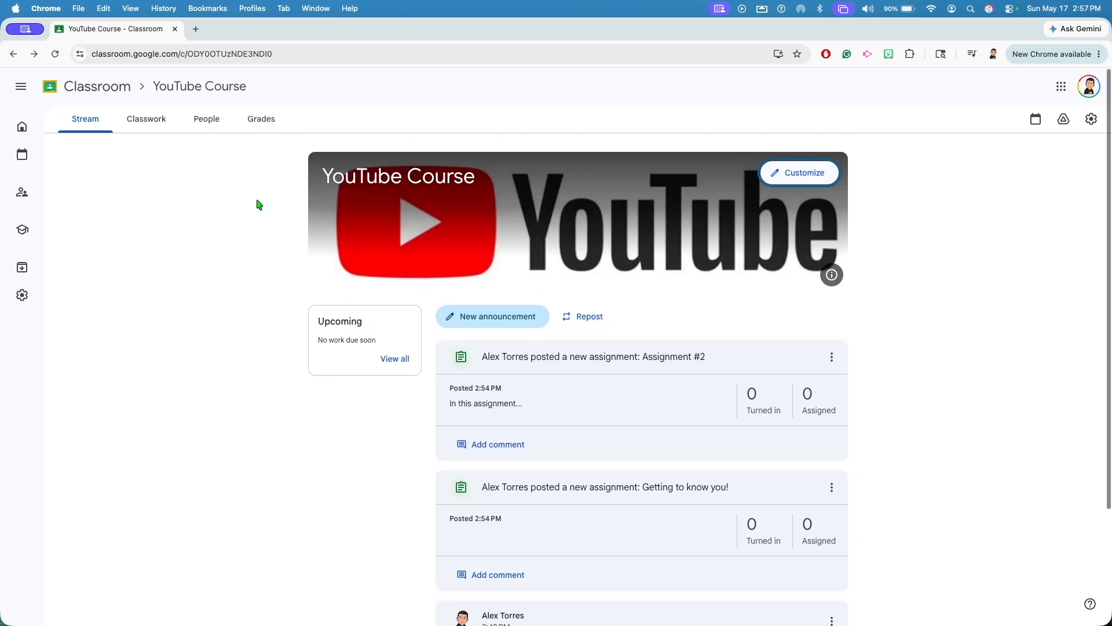
- Start a new classwork assignment titled "Assignment #3"
click(153, 124)
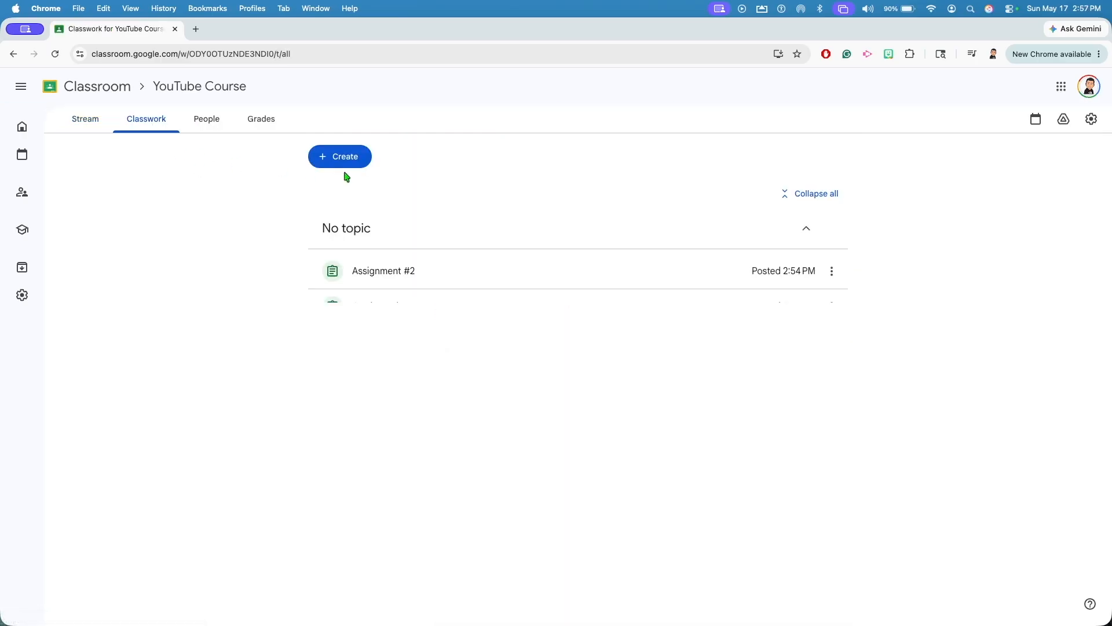
click(344, 166)
click(343, 186)
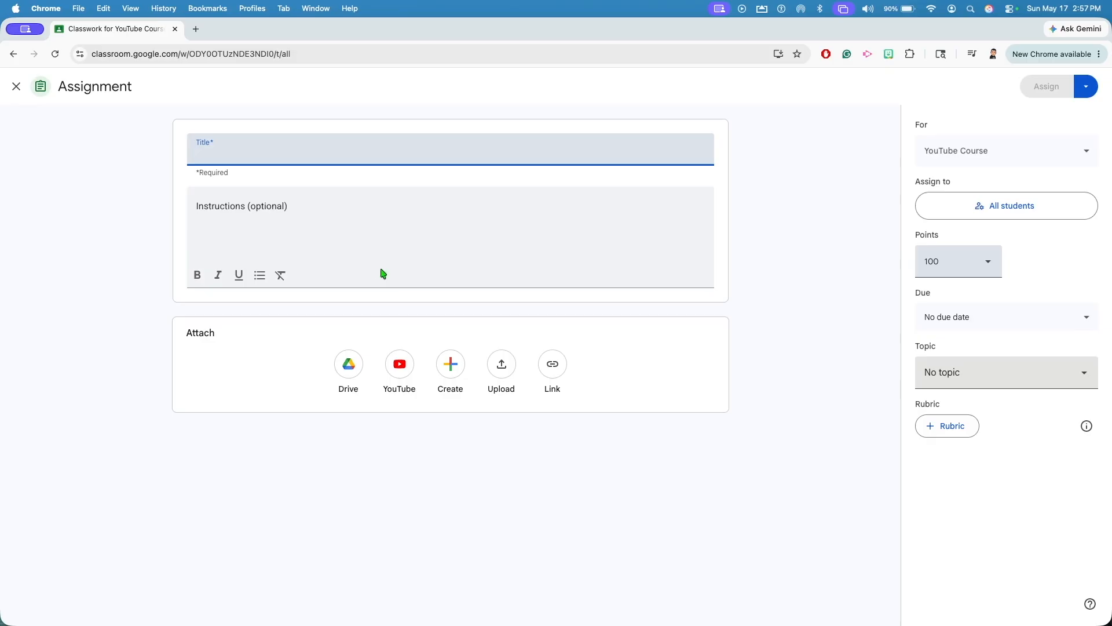
text(A)
key(BackSpace)
text(Assignment #3)
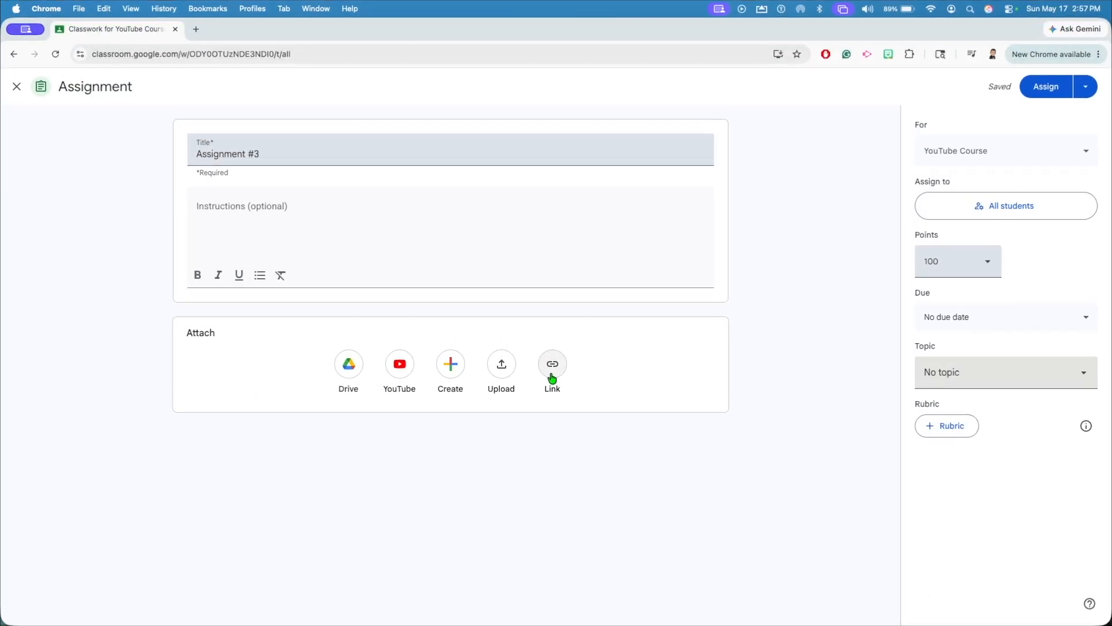
- Attach the YouTube video "Broken Magic Sing ED-8000 Glitches Again?!" by its link and assign the assignment to all students
click(552, 377)
key(super+v)
click(600, 392)
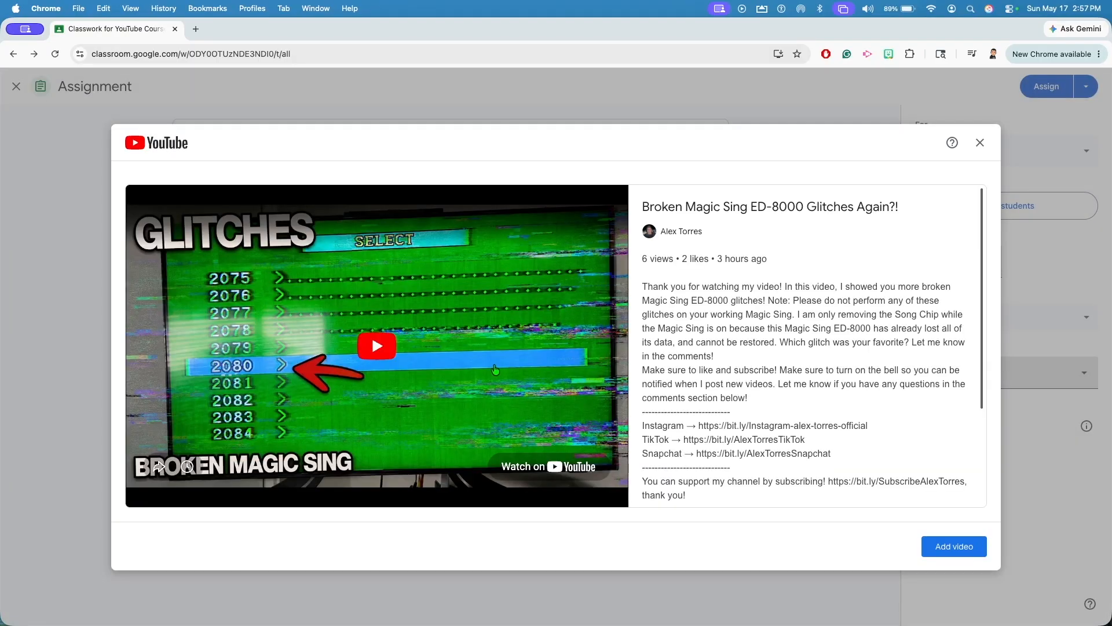
click(948, 556)
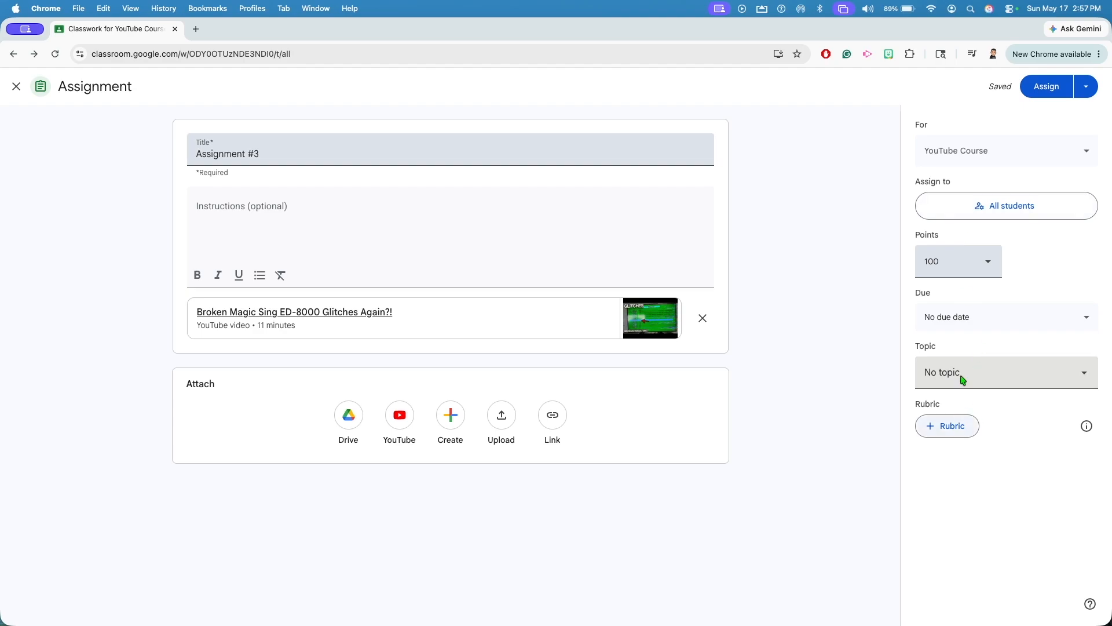
click(1039, 100)
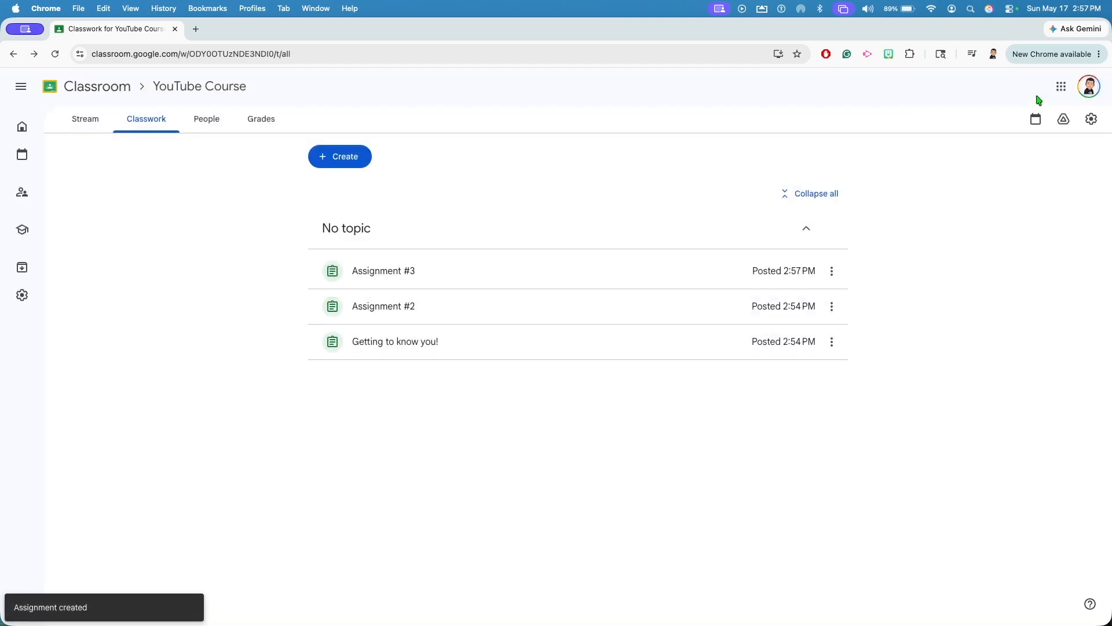
- Preview the video attached to "Assignment #3" from the Stream, skipping to 2:00, and close the player
click(96, 111)
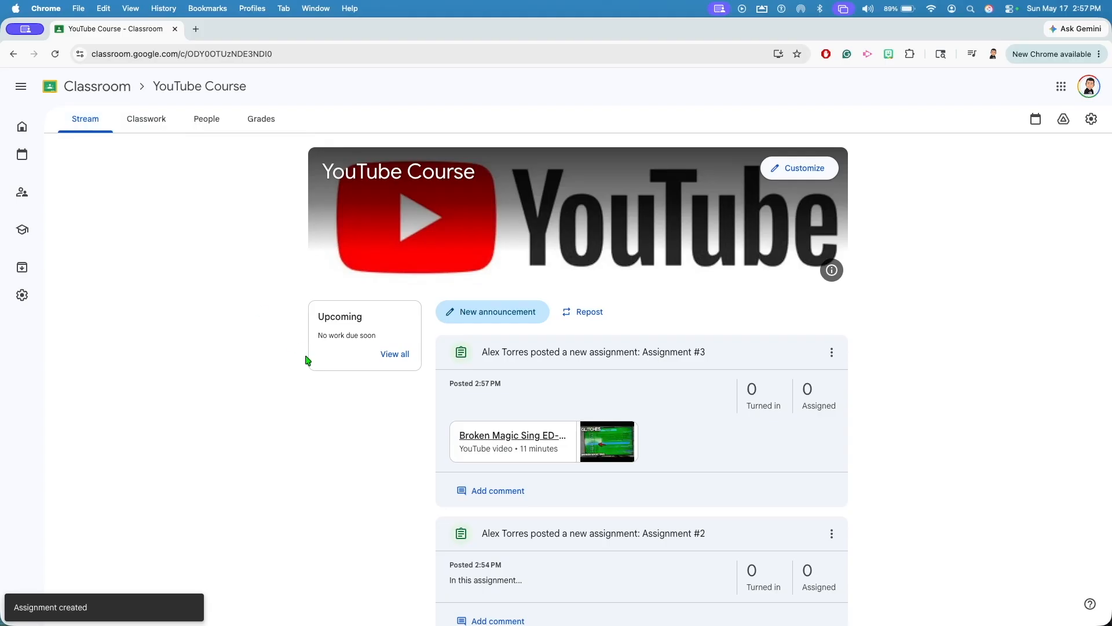
click(504, 444)
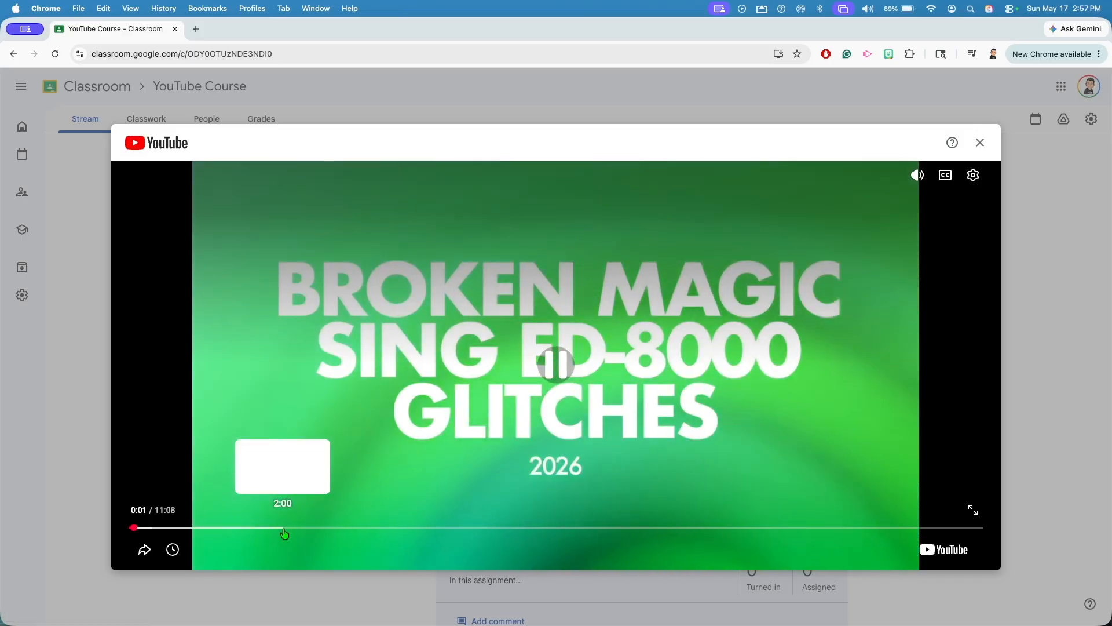
click(285, 527)
click(577, 339)
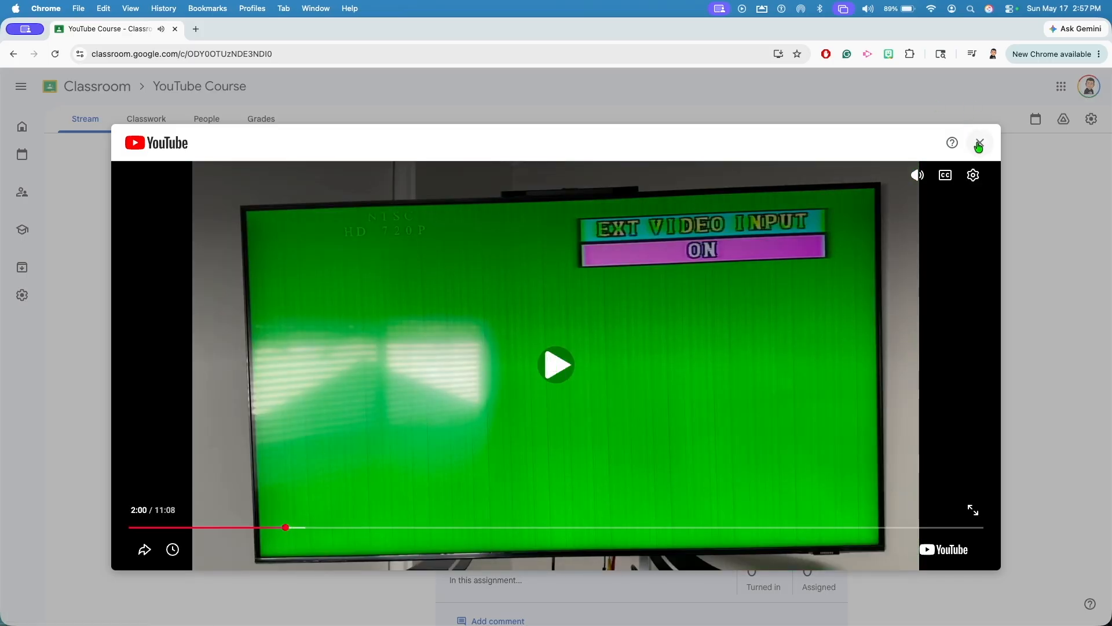
click(980, 143)
- Open "Assignment #3" from its Stream post, examine its instructions page, and return to the YouTube Course class
click(545, 353)
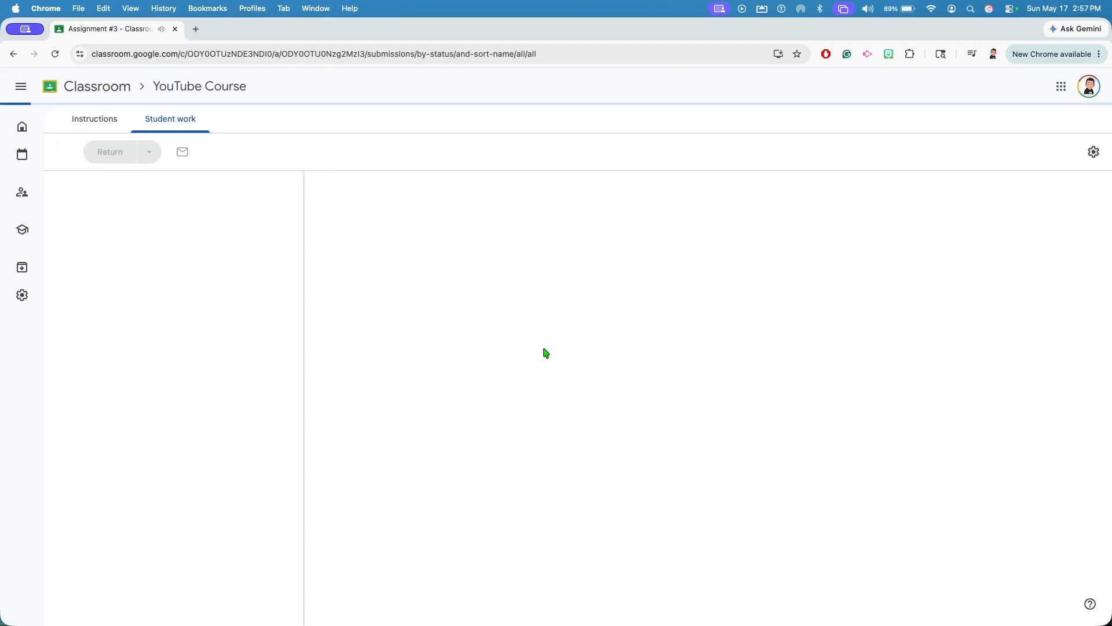
click(95, 118)
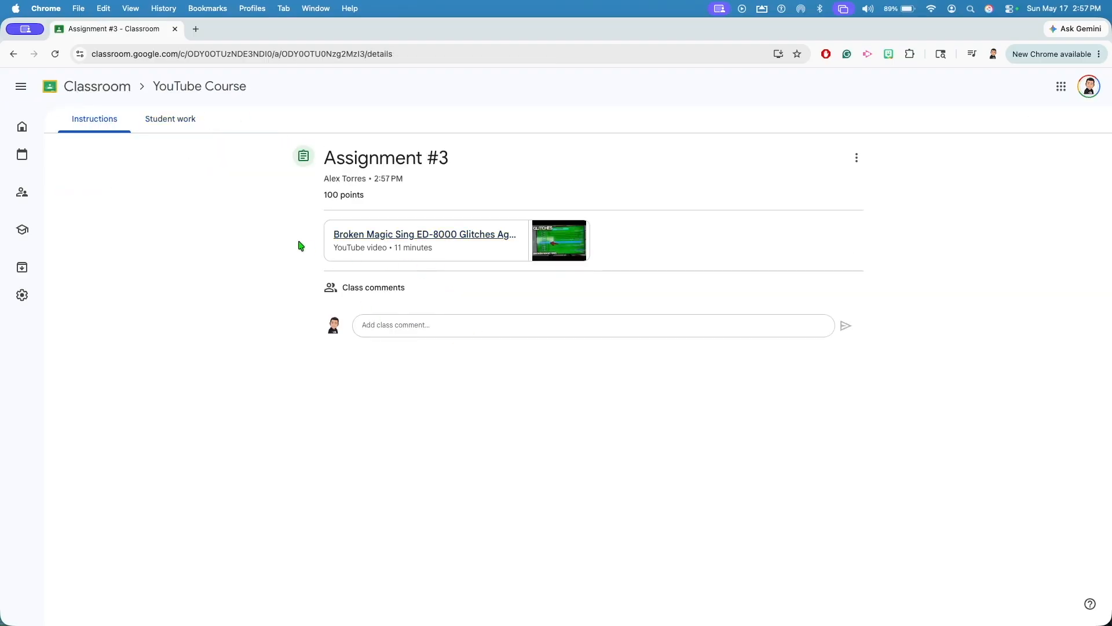
click(168, 87)
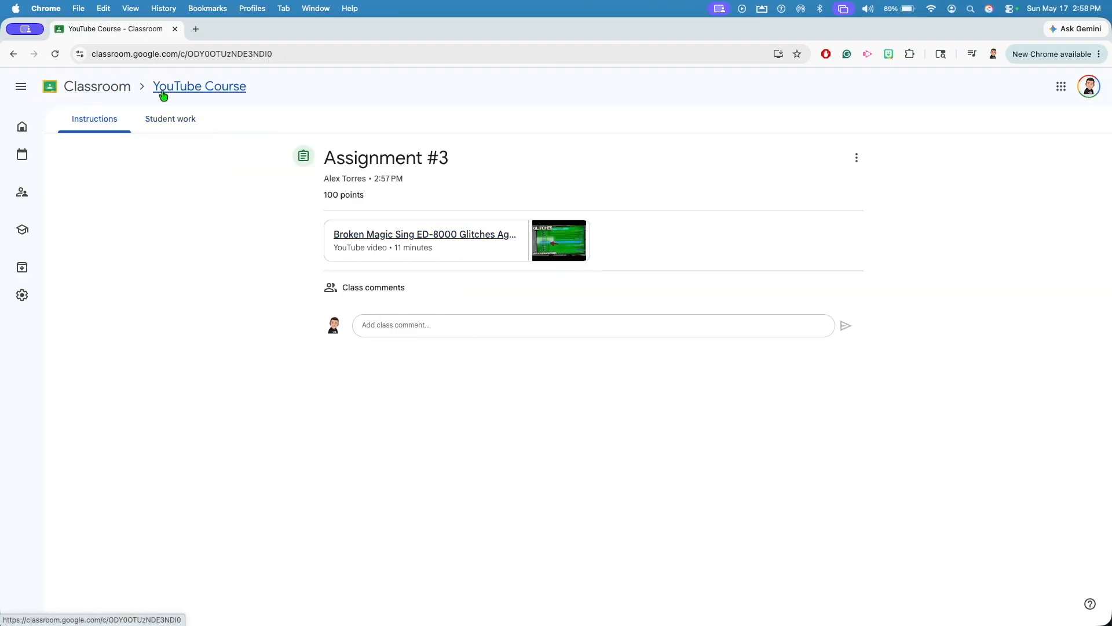
scroll(289, 261, up, 5)
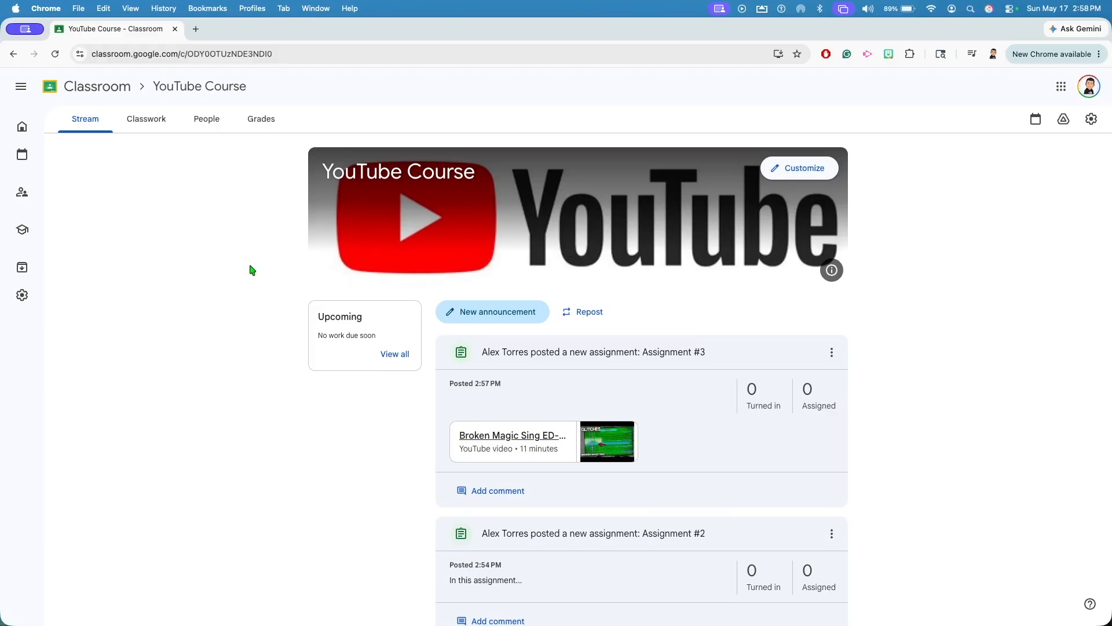
click(542, 364)
click(127, 125)
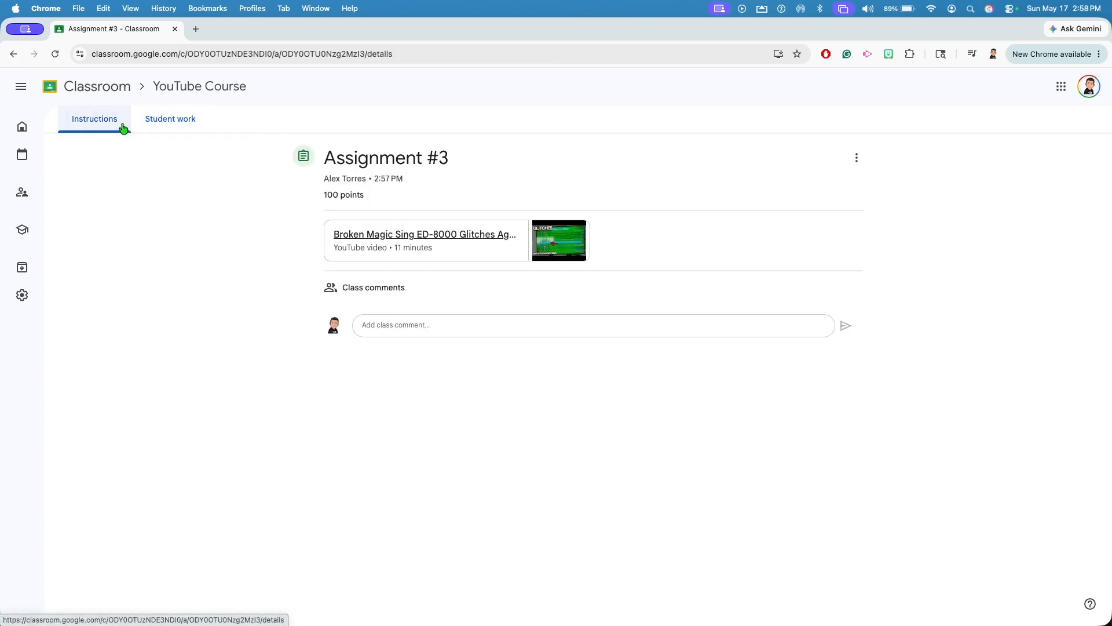
click(163, 90)
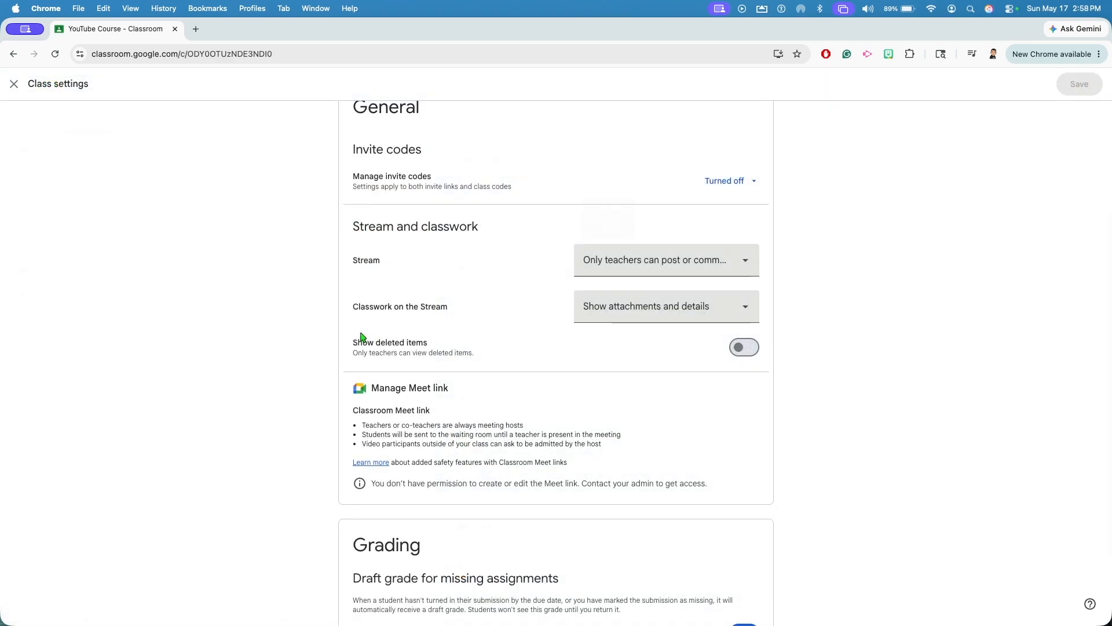
- Examine the "Show deleted items" option in the class settings, and leave the settings without changes
drag(354, 342, 472, 347)
click(478, 362)
click(14, 84)
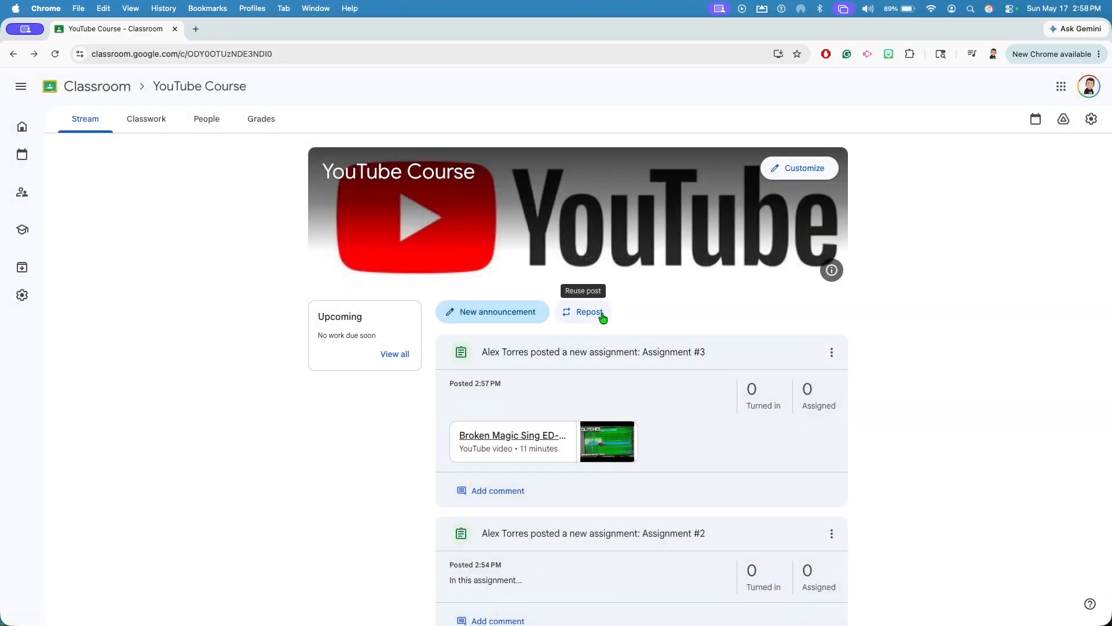
- Turn on "Show deleted items" in the class settings and save them
click(1091, 119)
scroll(859, 310, down, 10)
click(743, 235)
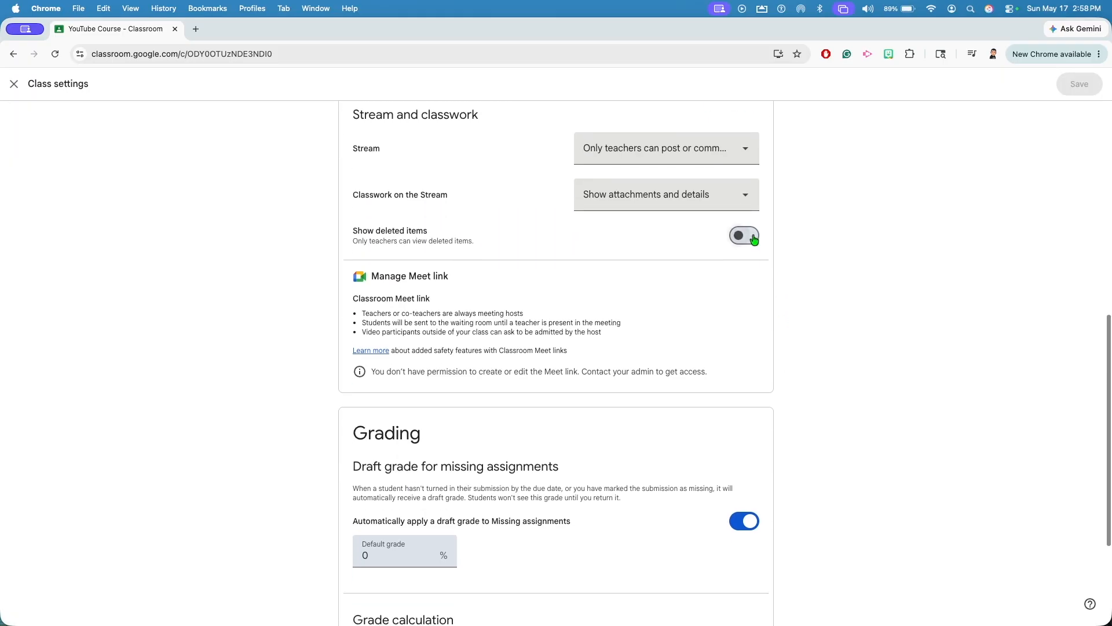
click(1076, 84)
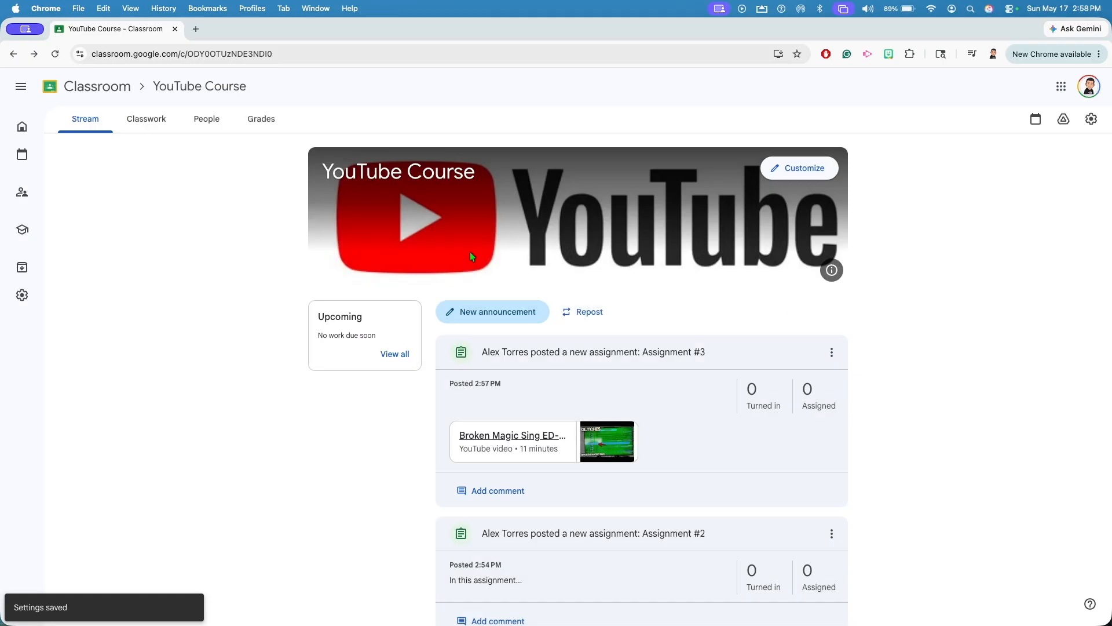
- Create a short-answer question titled "Exit ticket" in Classwork and post it to all students
click(148, 123)
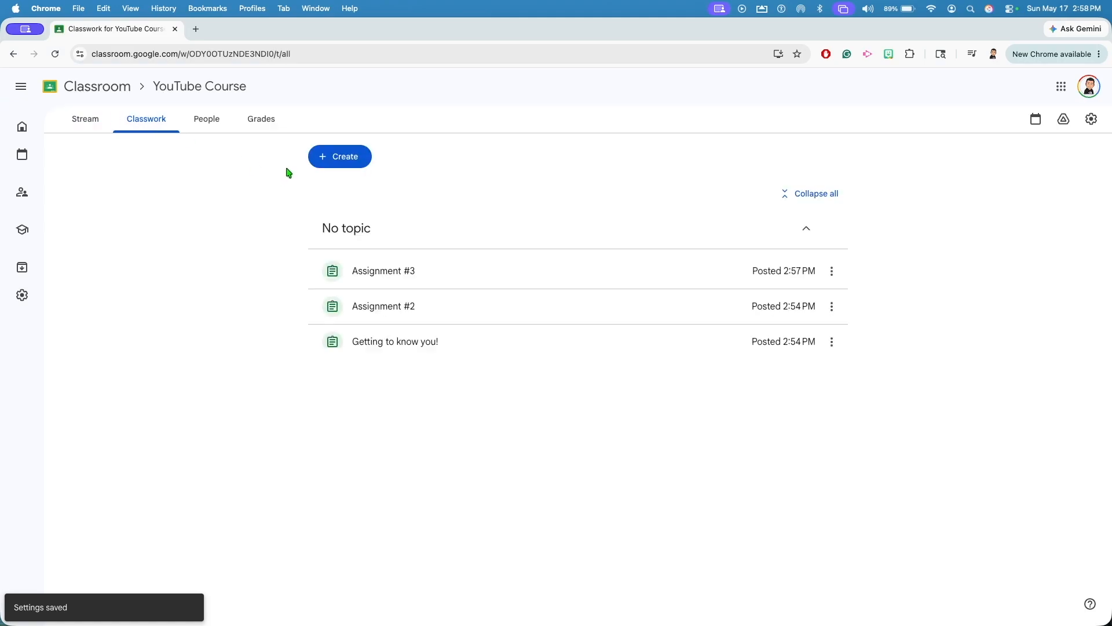
click(321, 162)
click(341, 247)
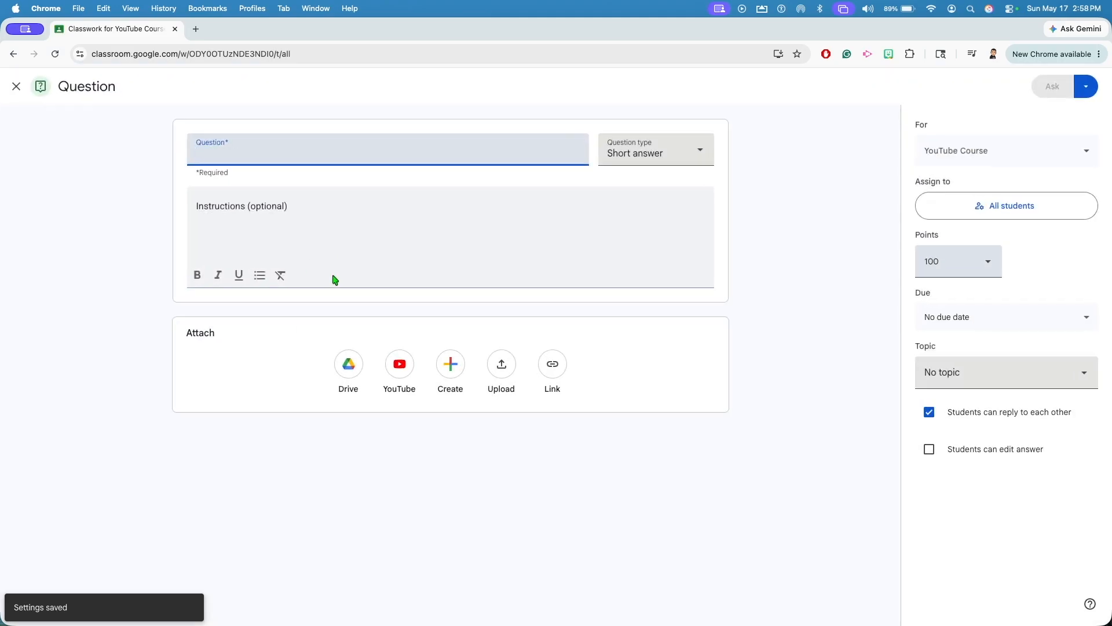
text(Exit ticke)
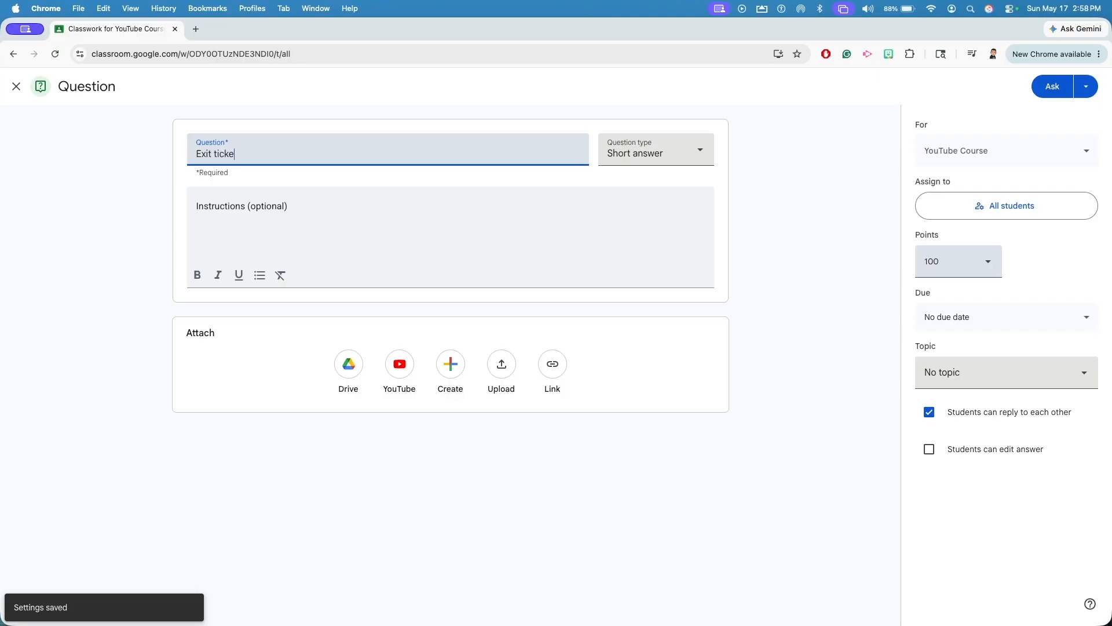
text(t)
click(1064, 85)
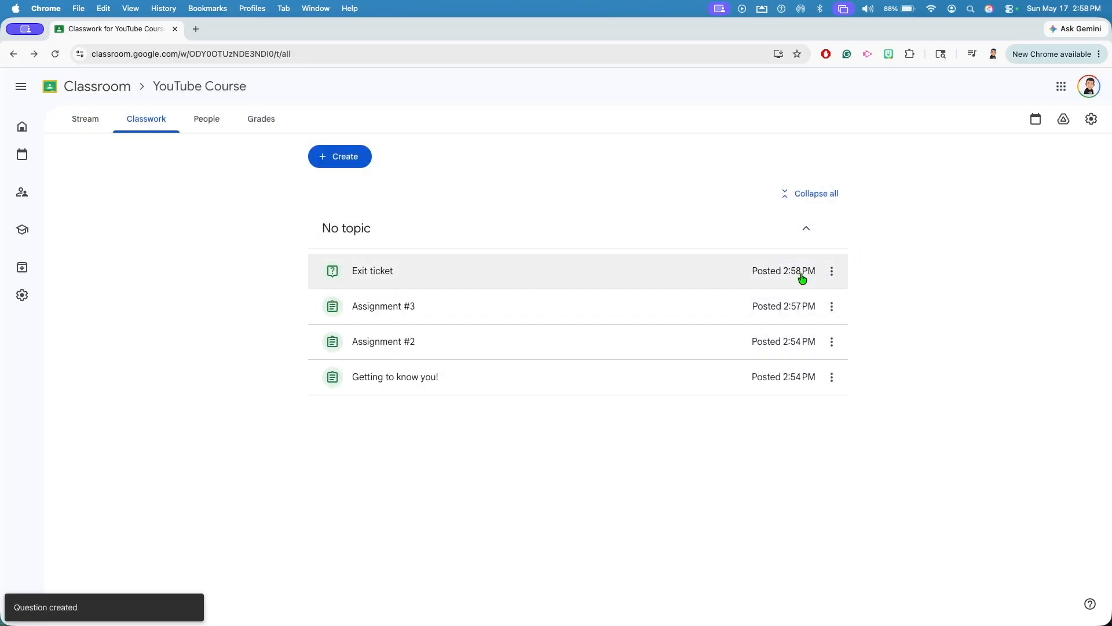
- Delete the "Exit ticket" question from Classwork and view it among the deleted posts
click(832, 270)
click(837, 335)
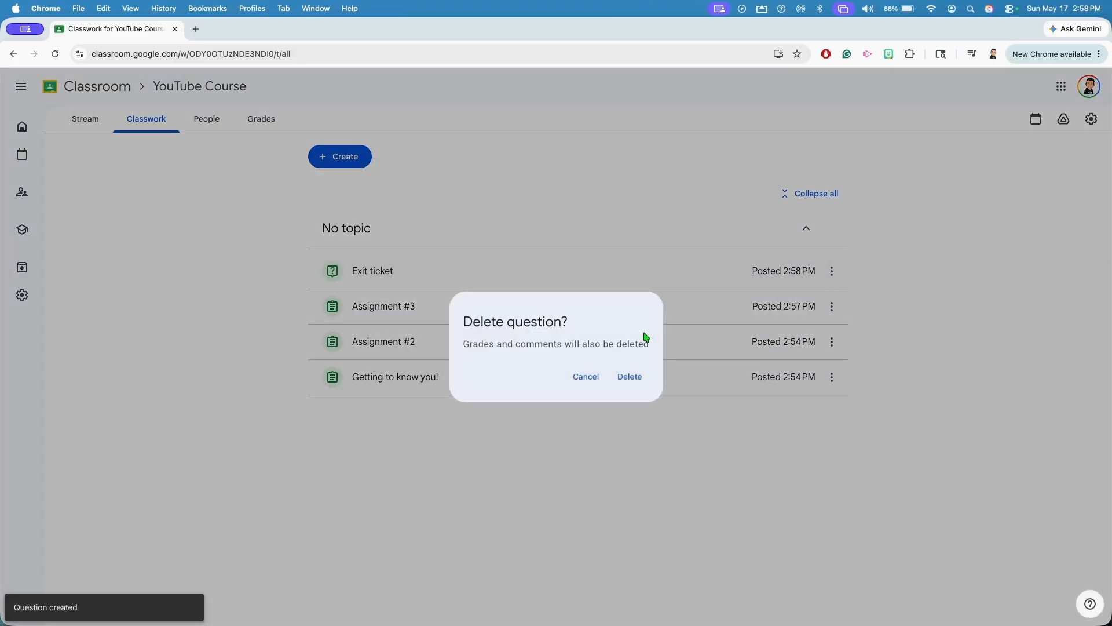
click(630, 377)
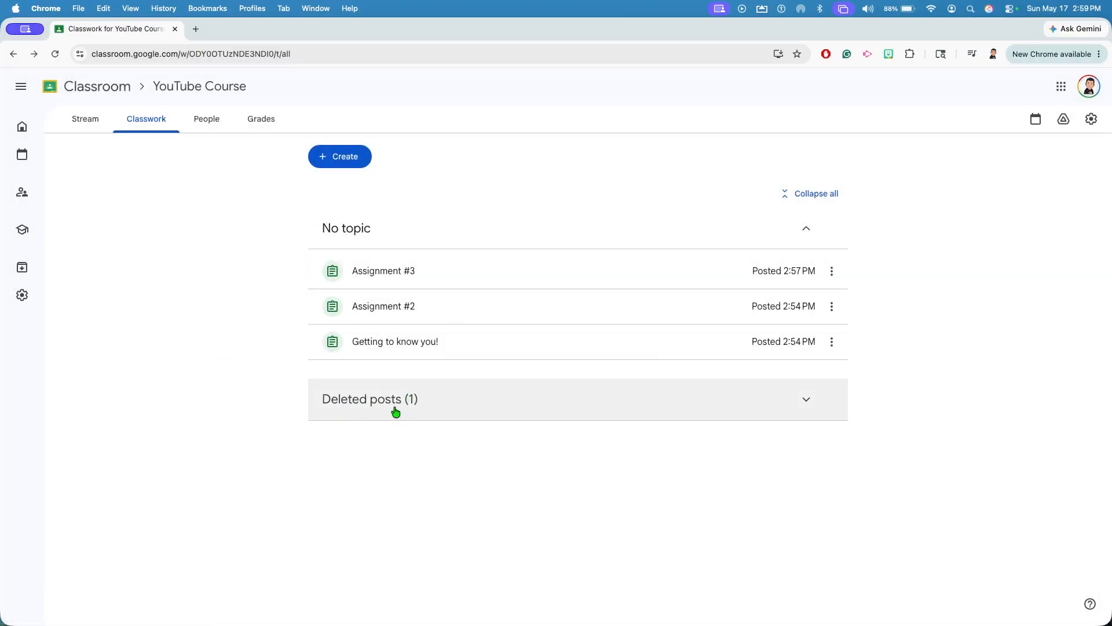
click(432, 410)
click(431, 444)
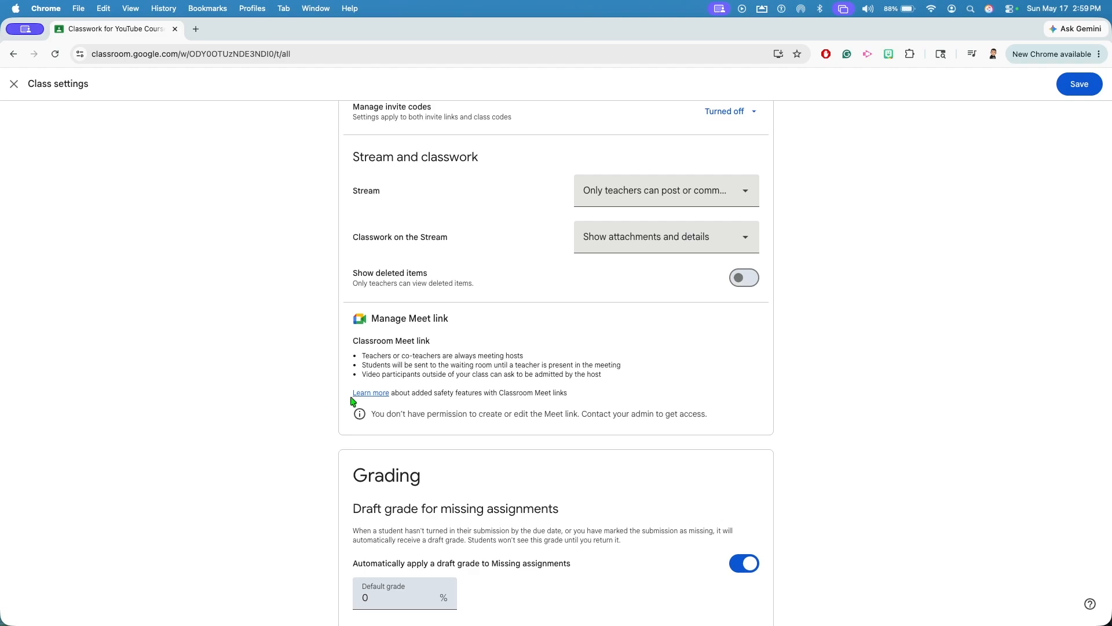
- Examine the Meet link details and the draft grade option for missing assignments in the class settings, and leave the settings
drag(351, 340, 454, 374)
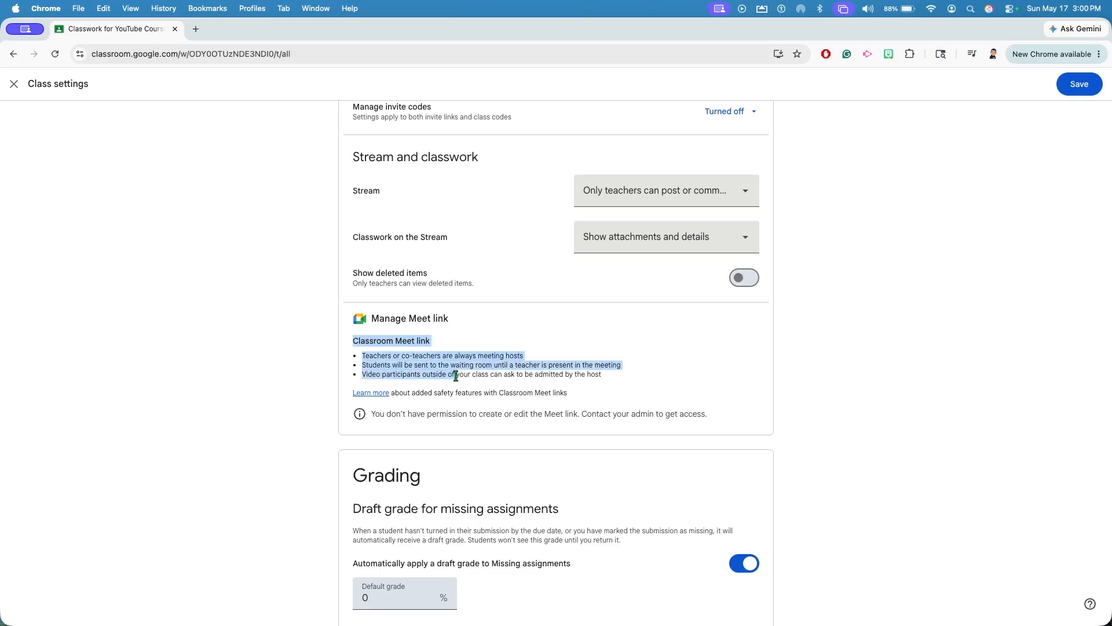
click(310, 368)
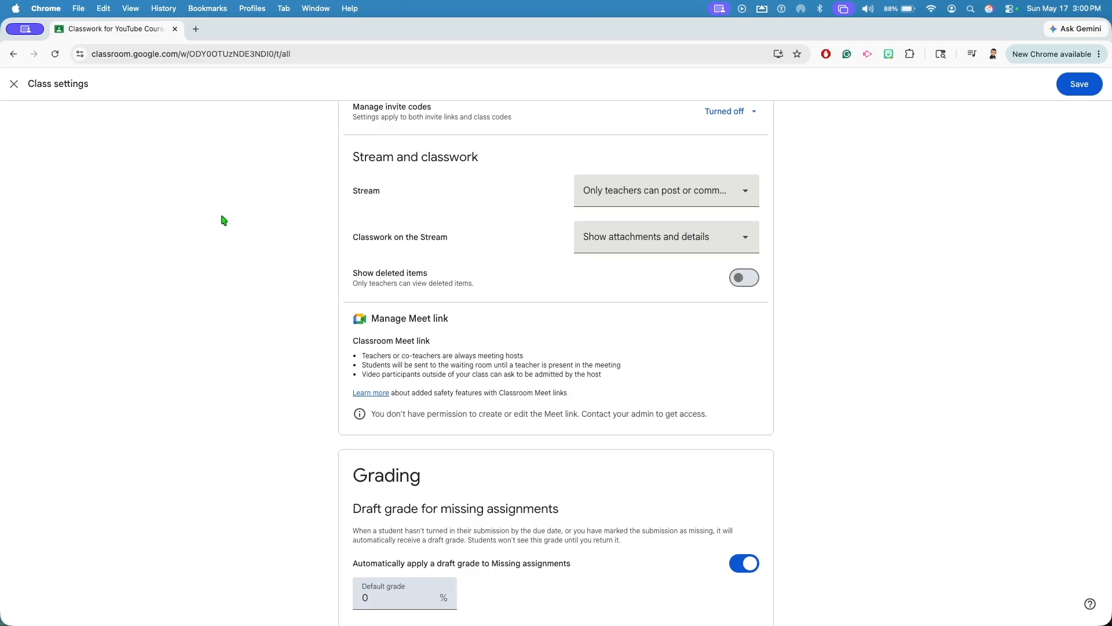
scroll(224, 220, down, 5)
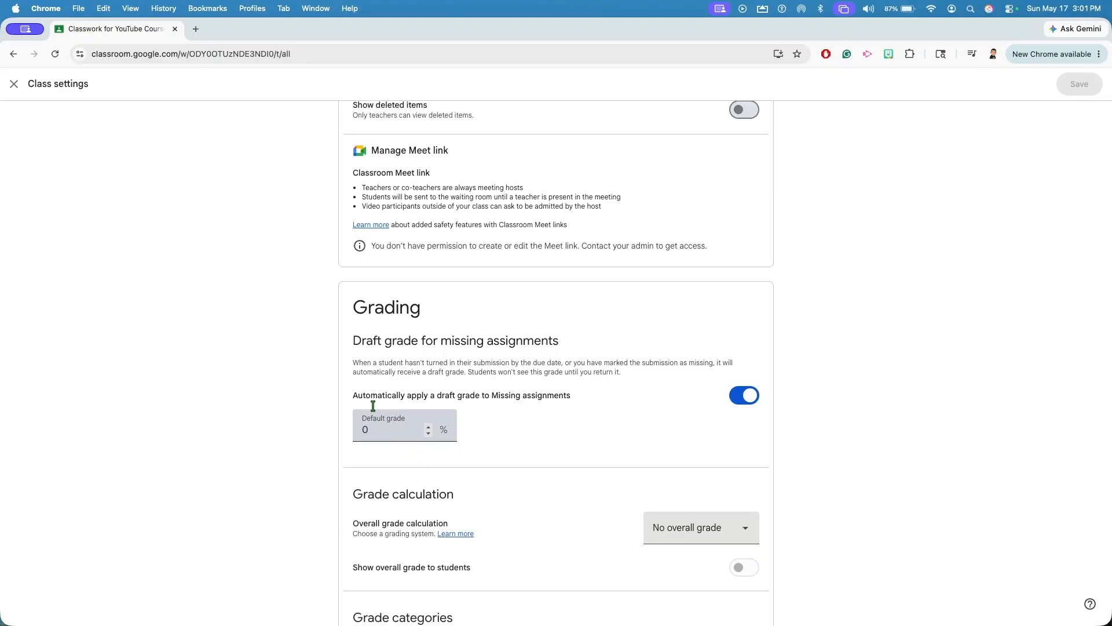
click(14, 84)
- Create a new assignment in Classwork titled "Assignment #4"
click(335, 165)
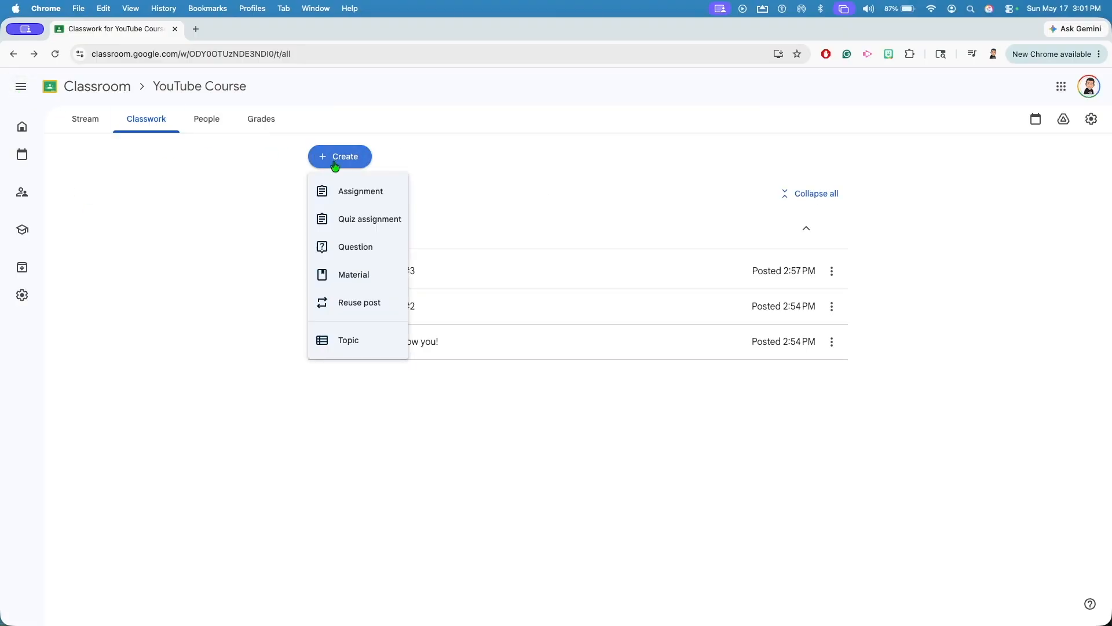
click(350, 200)
text(Ass)
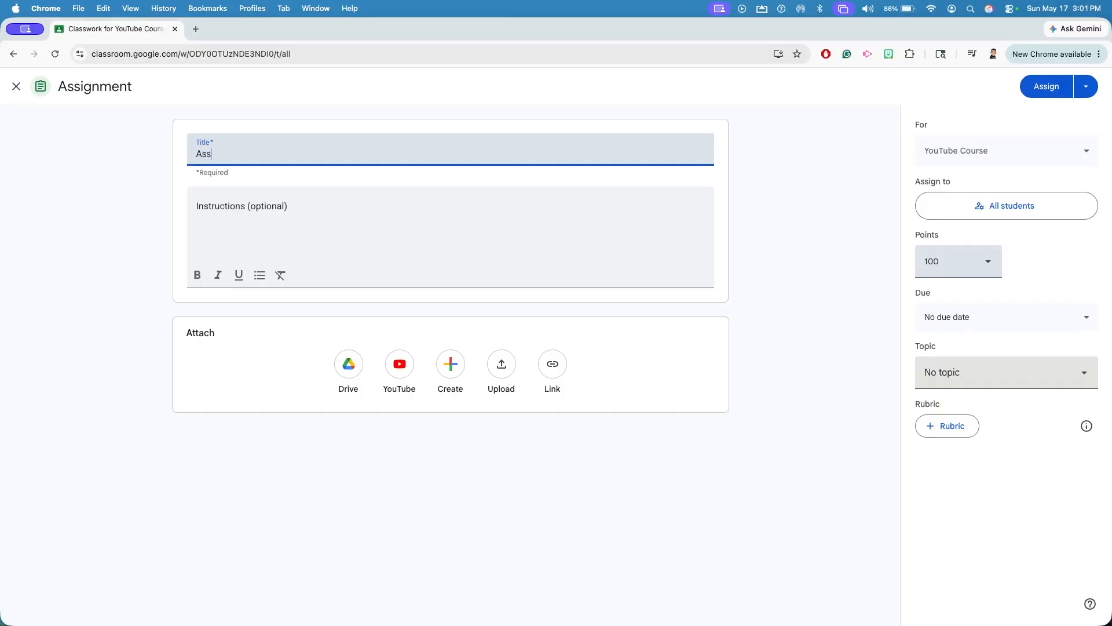
text(ignment #4)
- Set the assignment's due date to 05/17/2026 at 3:03 PM and assign it to all students
click(943, 317)
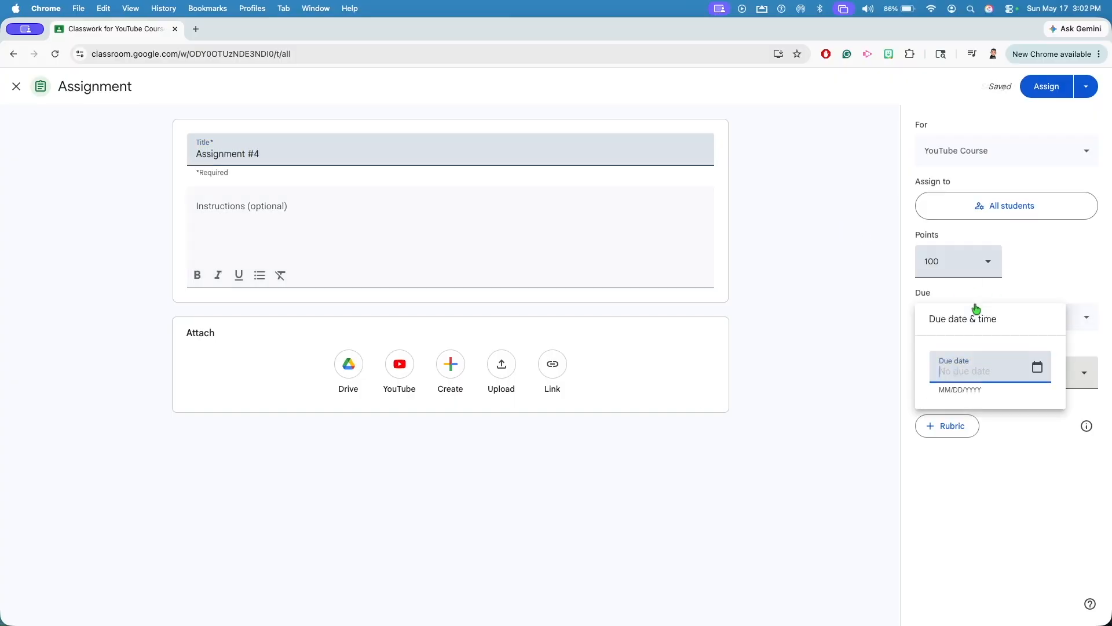
click(1037, 367)
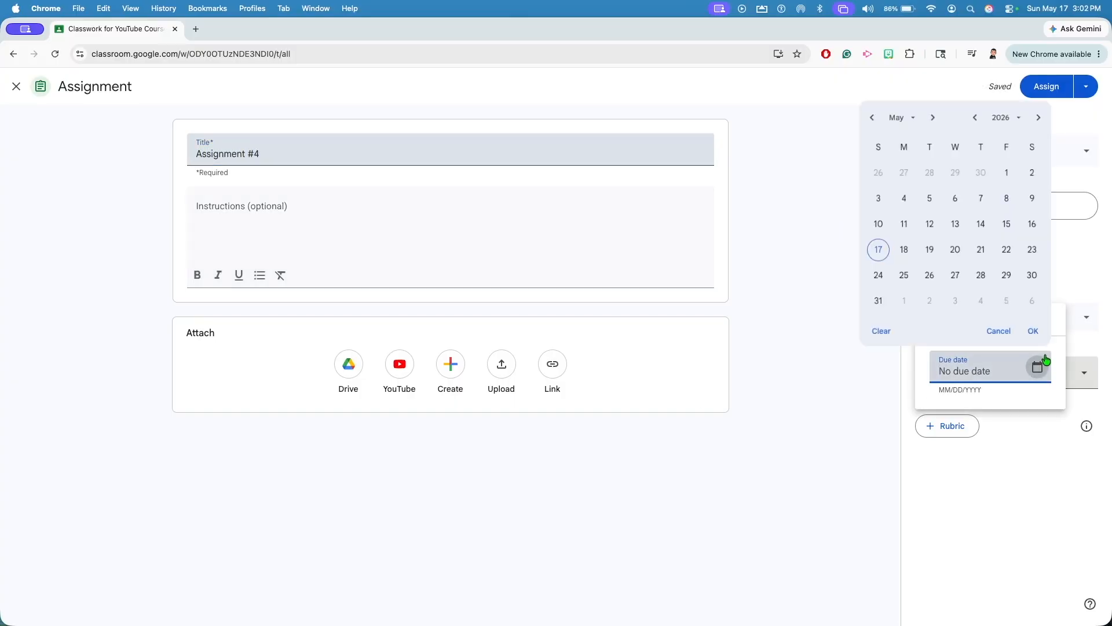
click(864, 242)
click(883, 394)
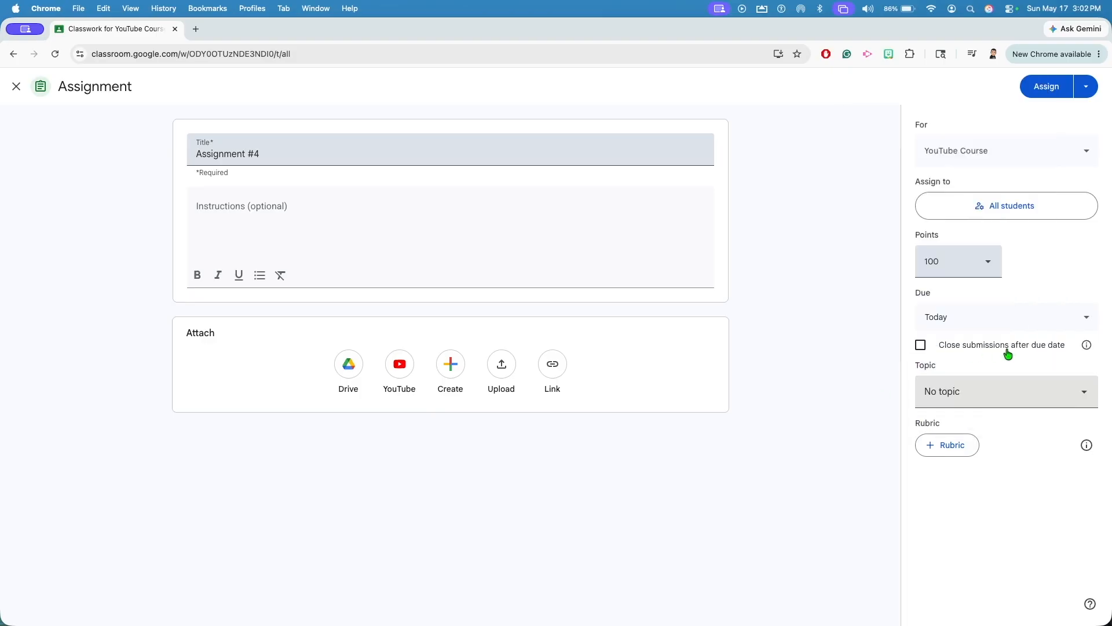
click(985, 319)
click(991, 409)
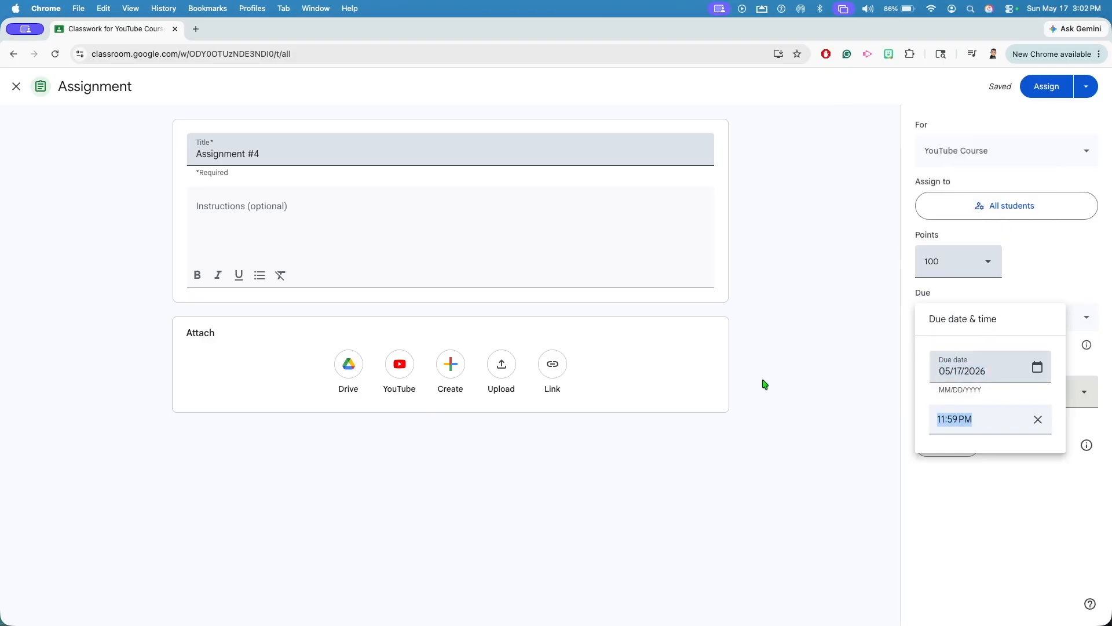
text(3:03 PM)
click(787, 421)
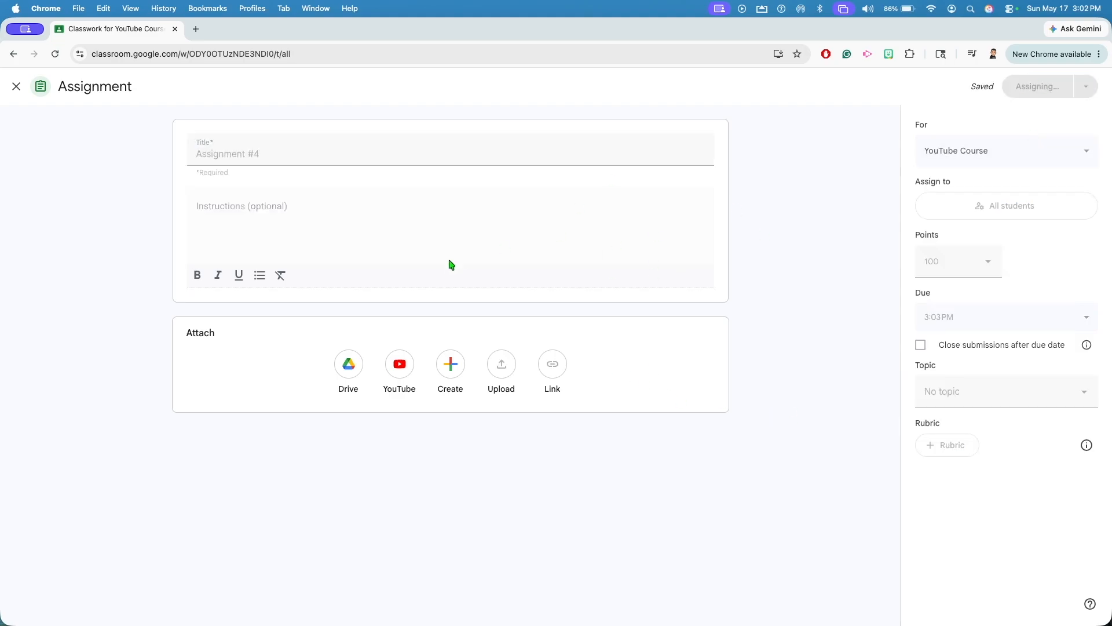
- Switch to the student's Classroom window and open the instructions of "Assignment #4" from Classwork
key(ctrl+Up)
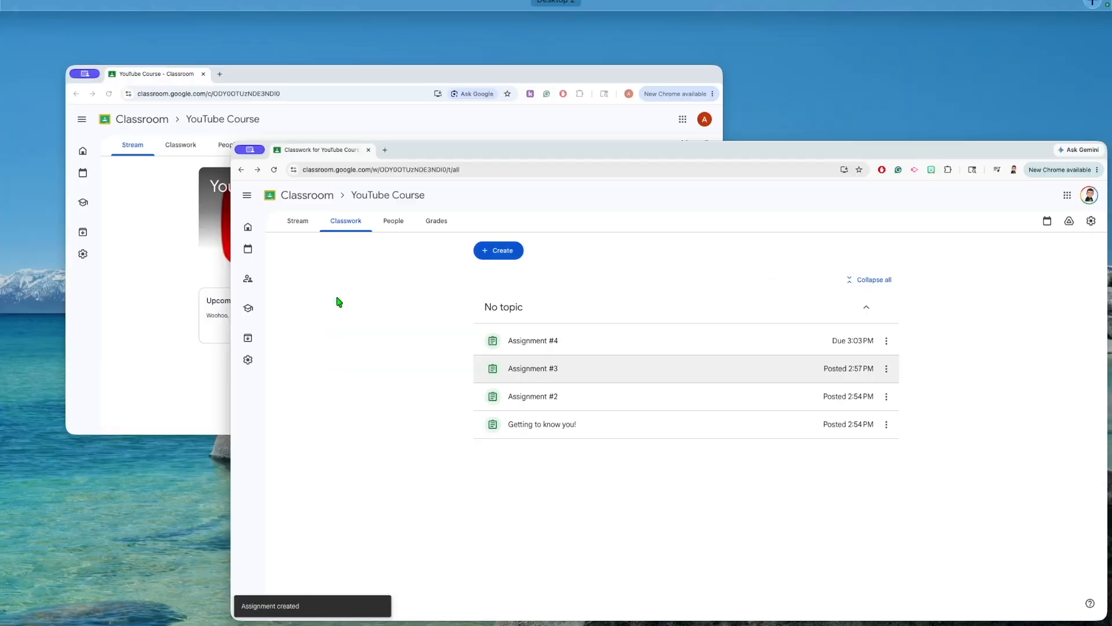
click(338, 233)
click(250, 175)
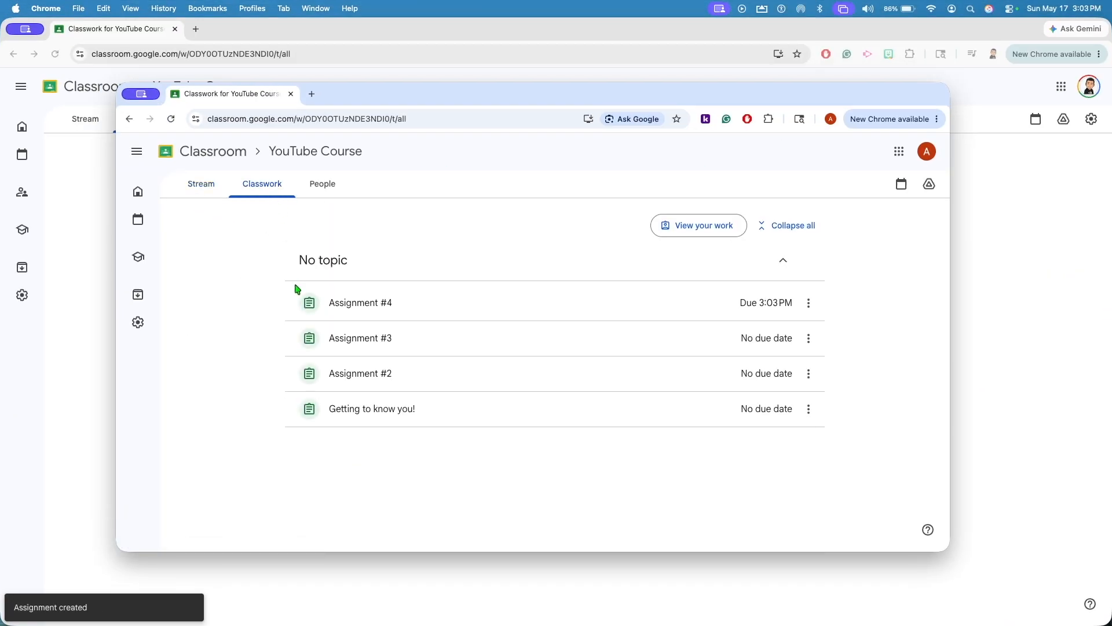
click(427, 304)
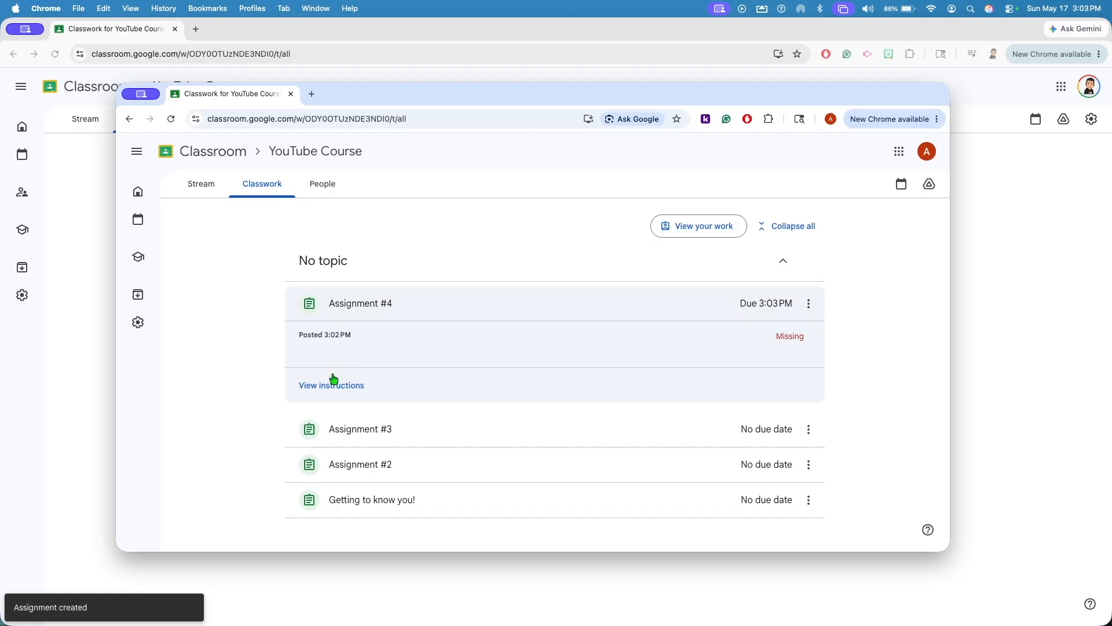
click(331, 384)
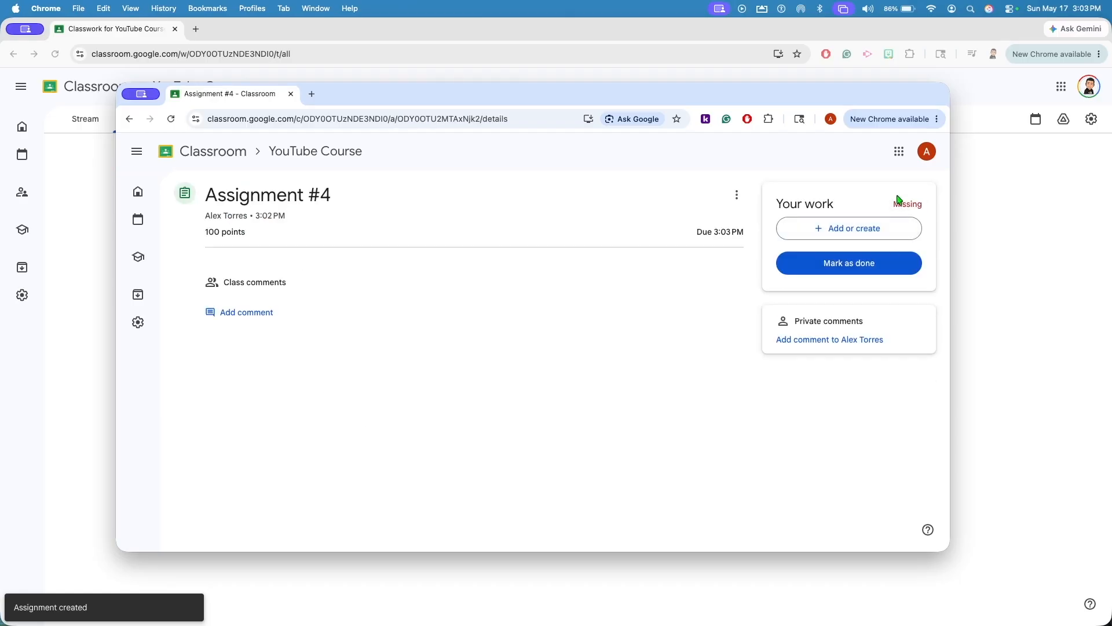
- Reopen "Assignment #4" from the student's Classwork, check its submission status, and switch back to the teacher's window
click(298, 153)
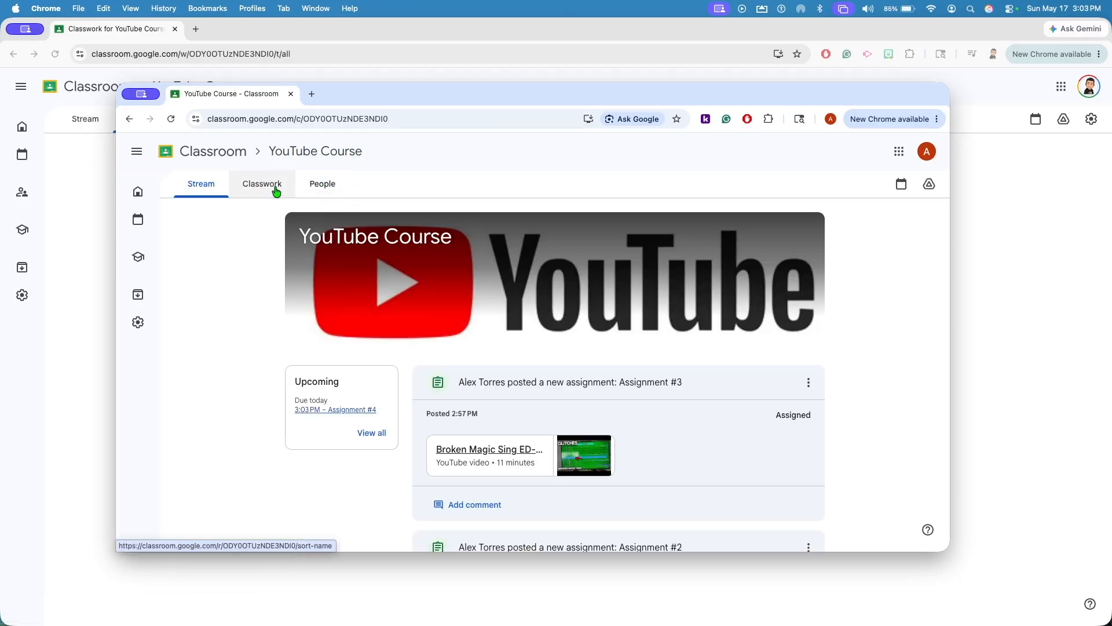
click(264, 184)
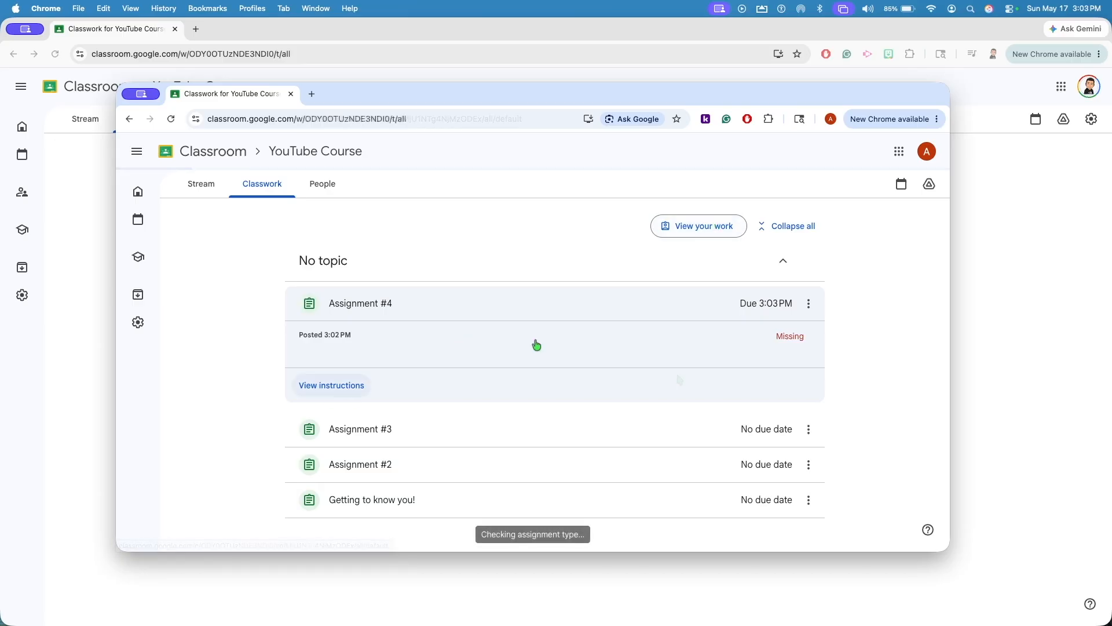
click(335, 385)
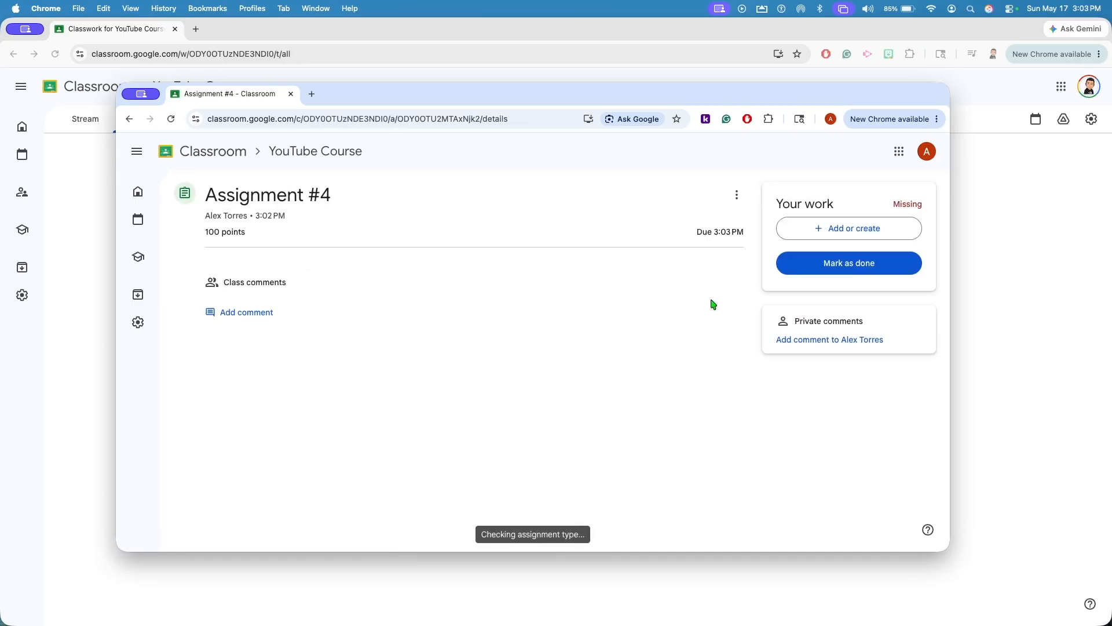
double_click(930, 202)
click(995, 218)
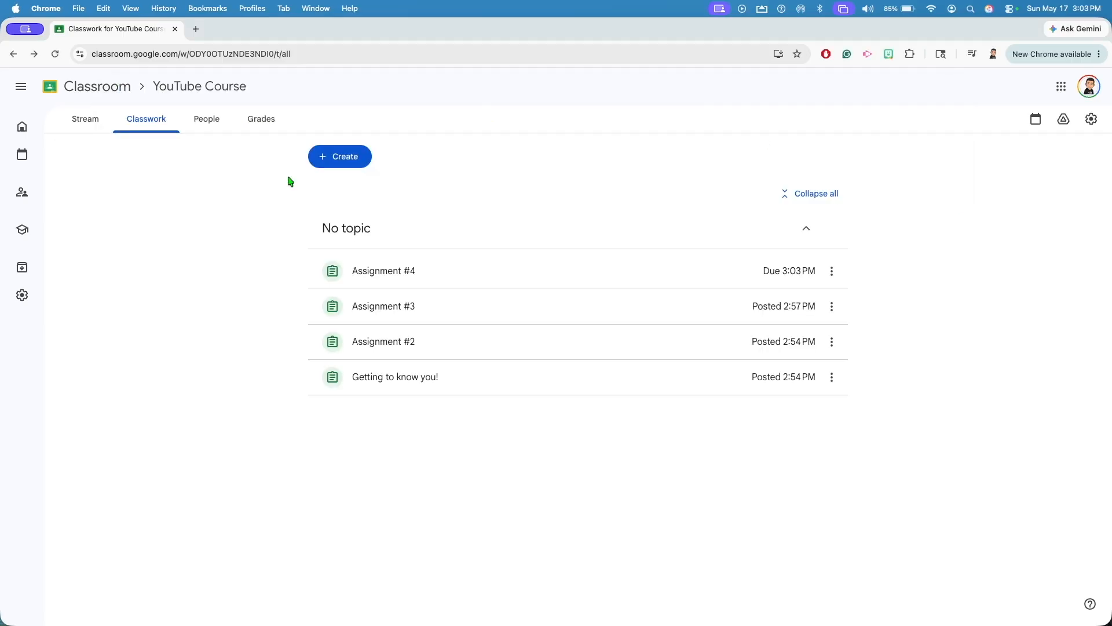
- Examine the student's draft grade for "Assignment #4" in the gradebook and its available actions, without applying any
click(259, 125)
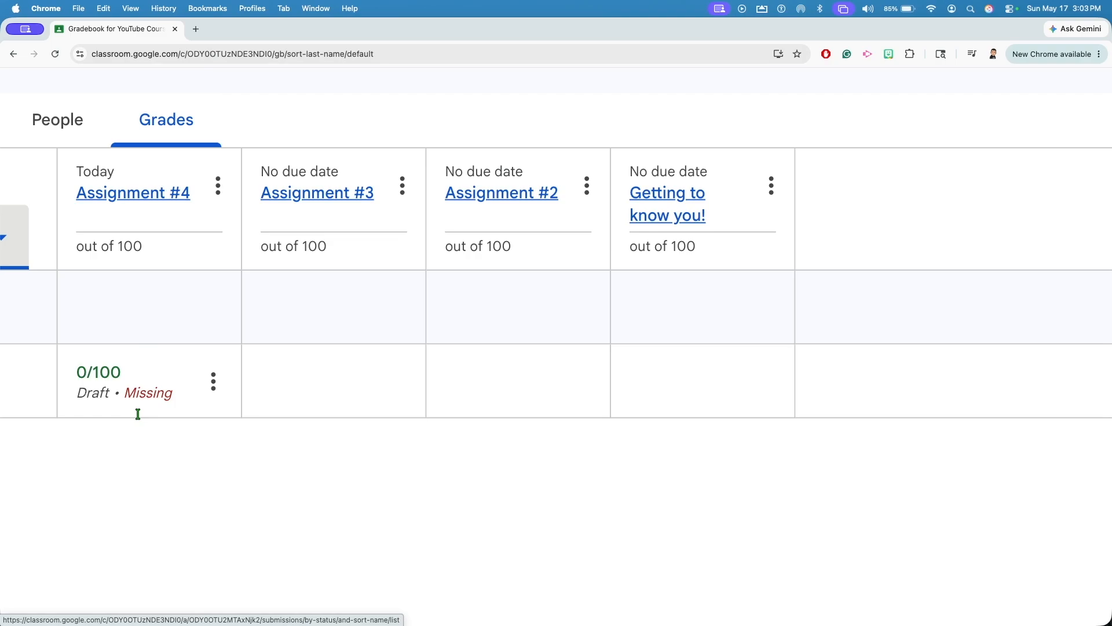
click(214, 389)
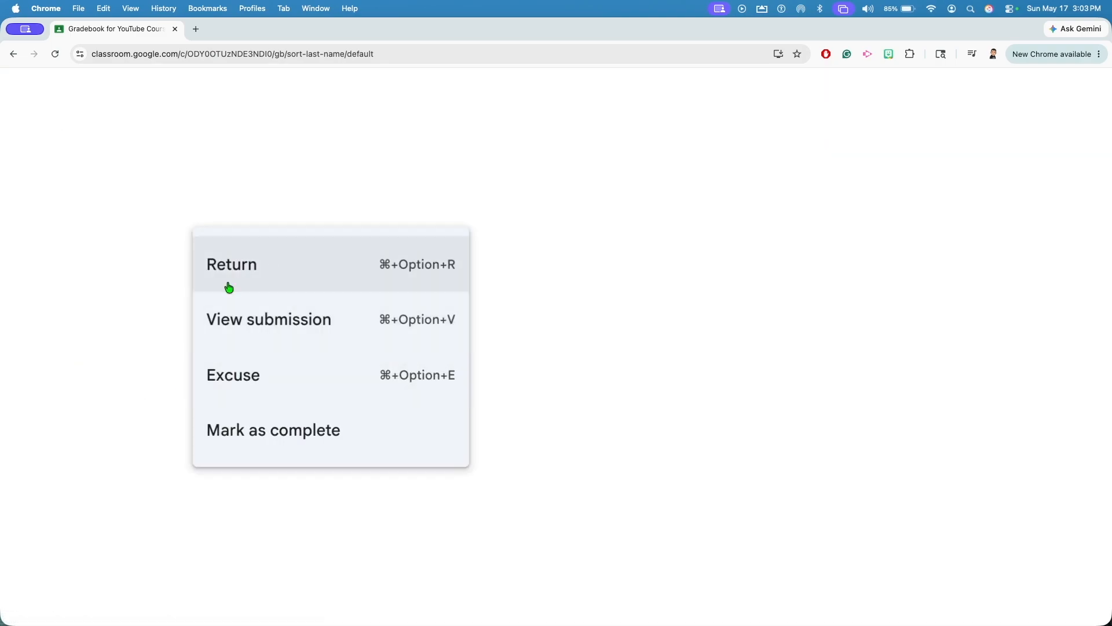
click(136, 305)
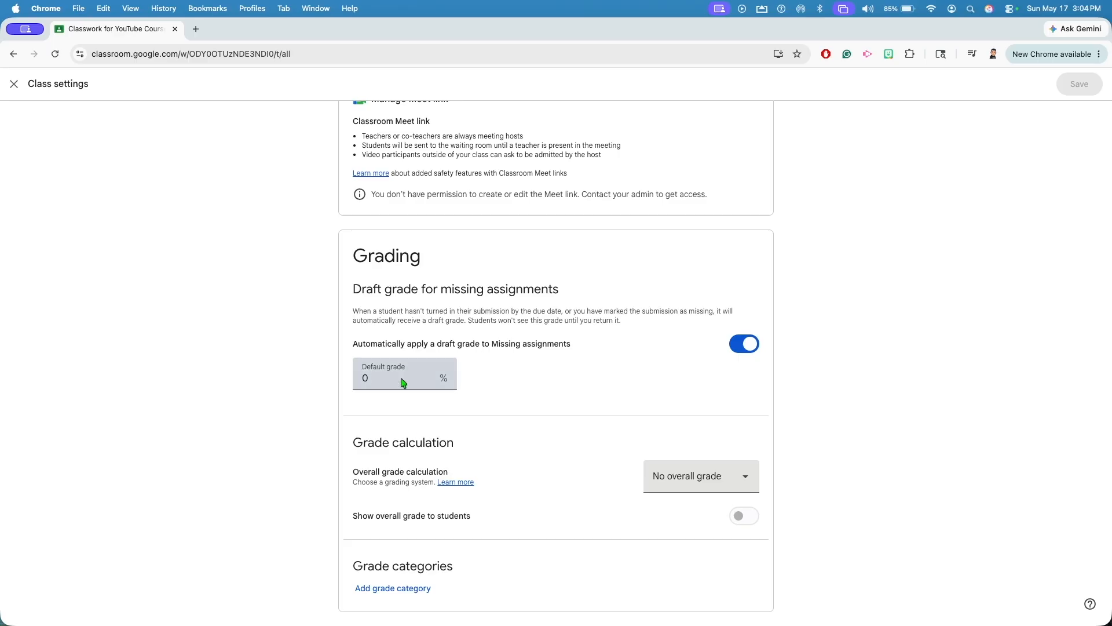
- Review the overall grade calculation choices in the class settings and set the calculation to Total points
drag(350, 446, 485, 446)
click(484, 447)
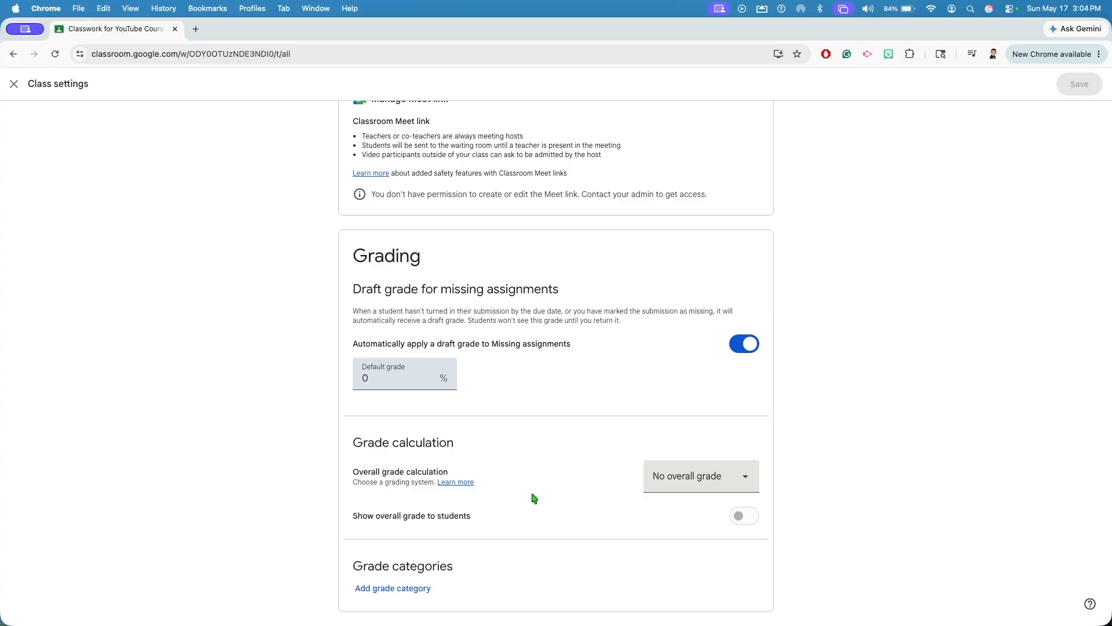
click(735, 483)
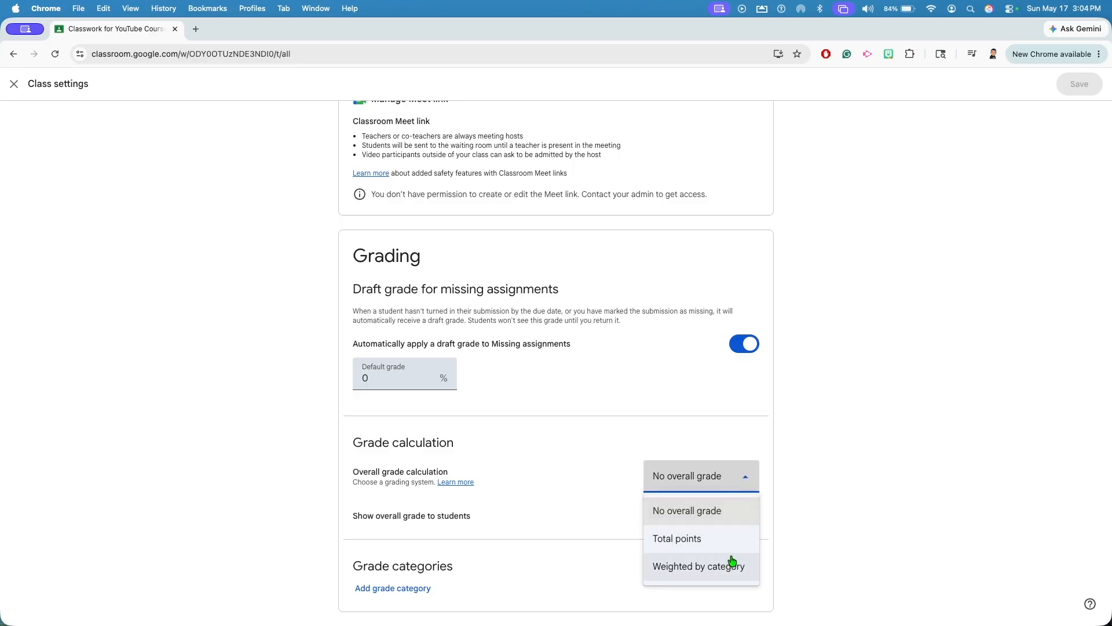
click(779, 530)
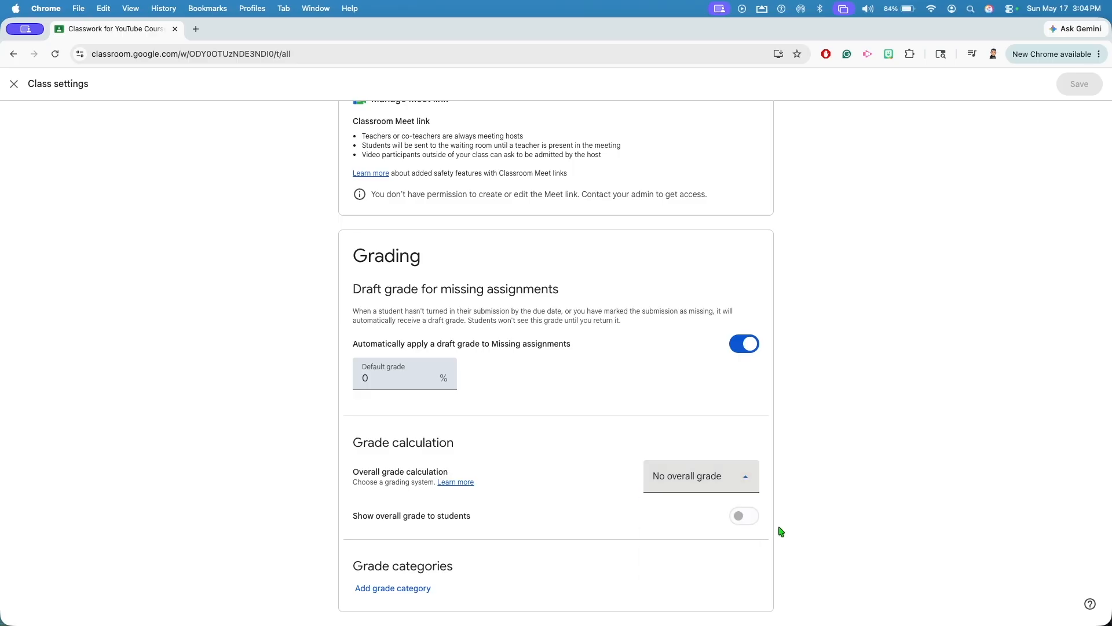
click(733, 477)
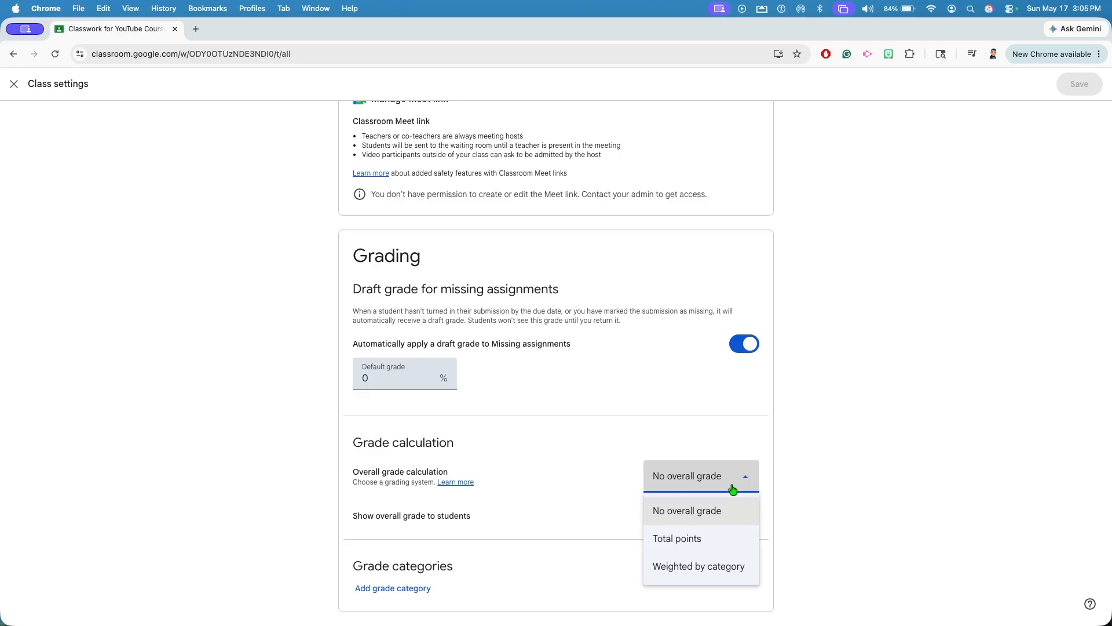
click(715, 535)
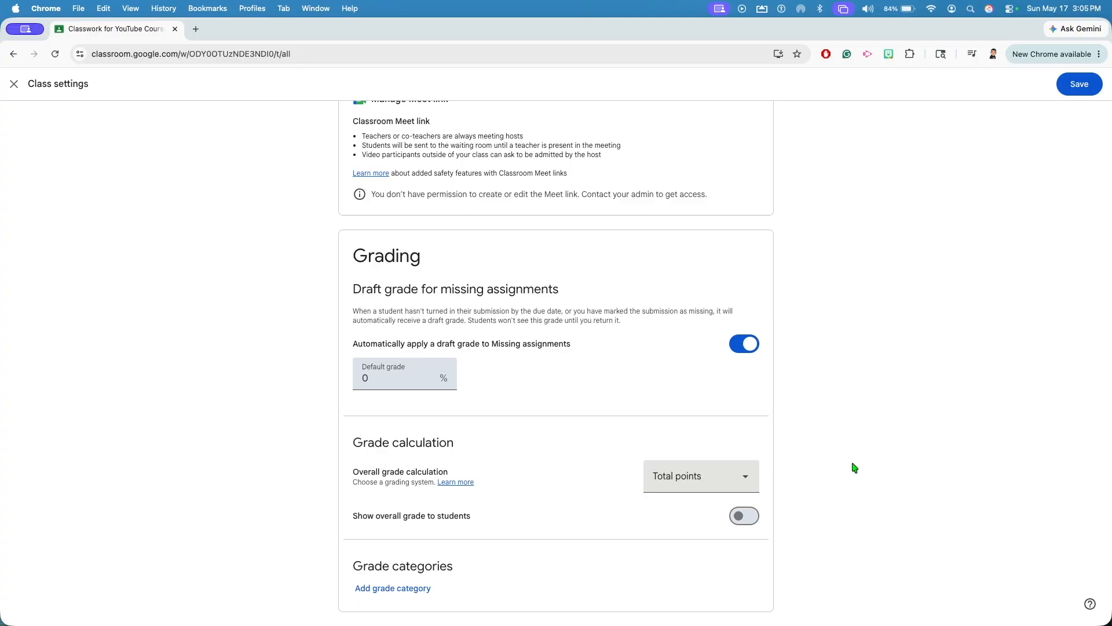
- Set the overall grade calculation to Weighted by category and turn on showing the overall grade to students
click(732, 470)
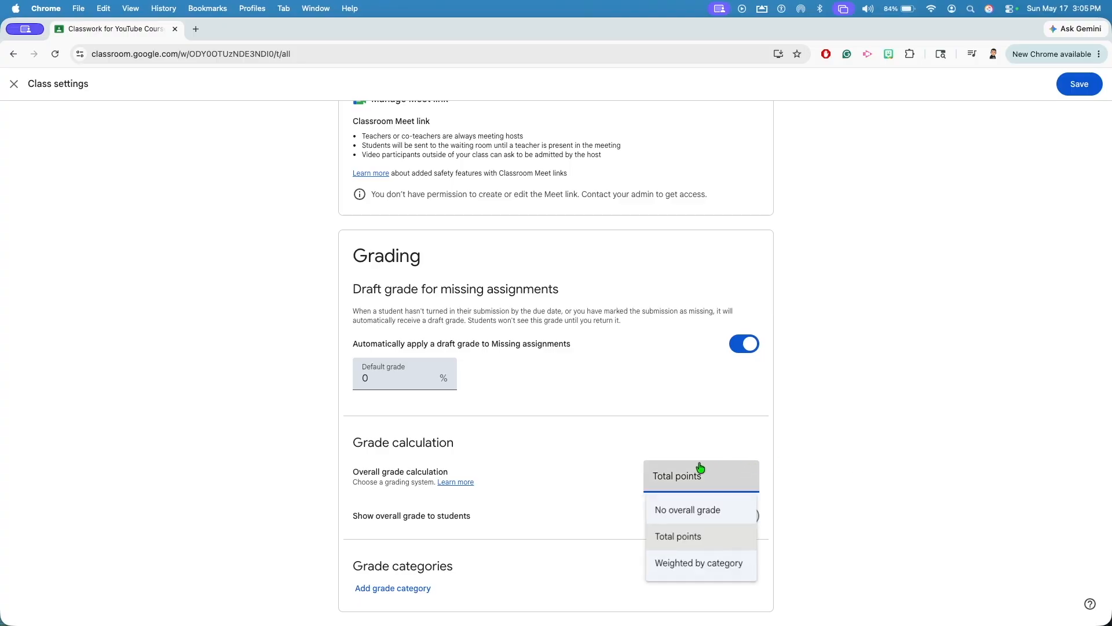
click(704, 565)
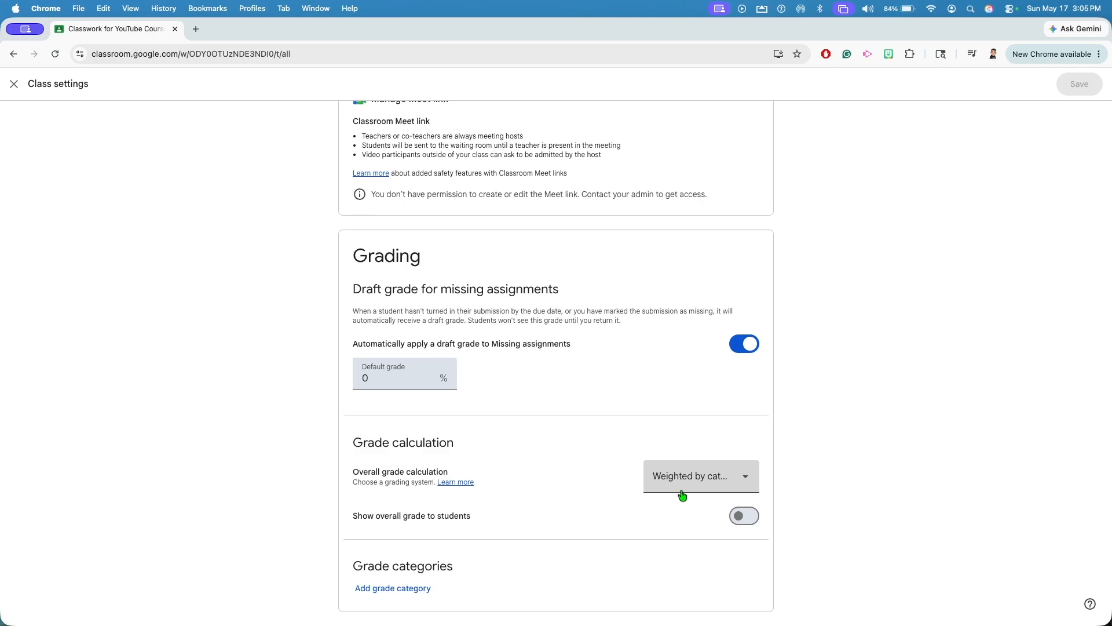
triple_click(382, 514)
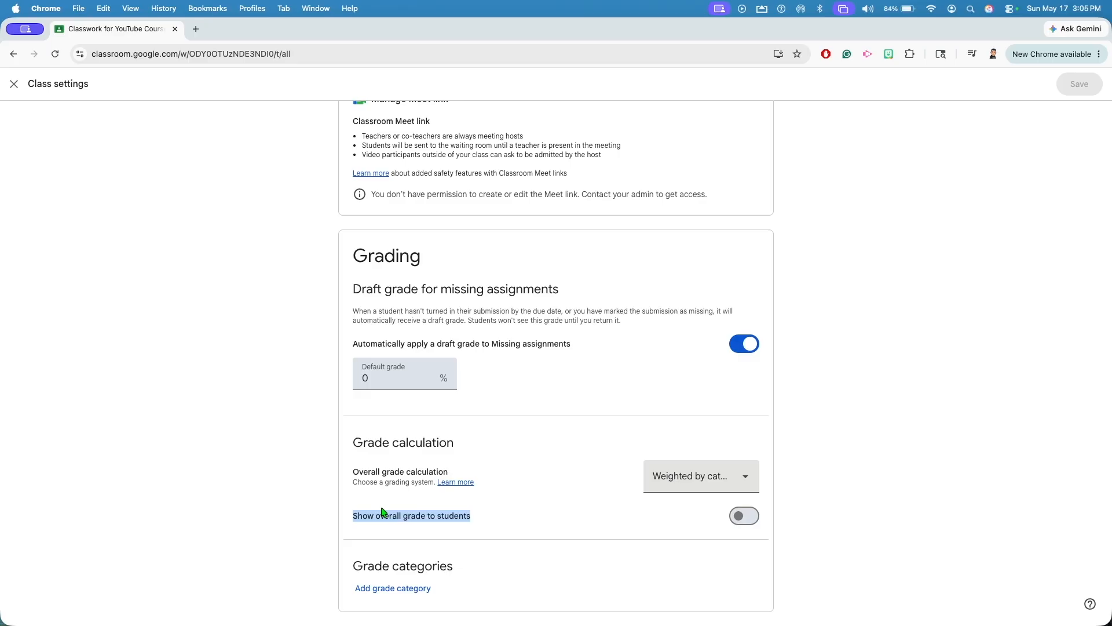
click(403, 537)
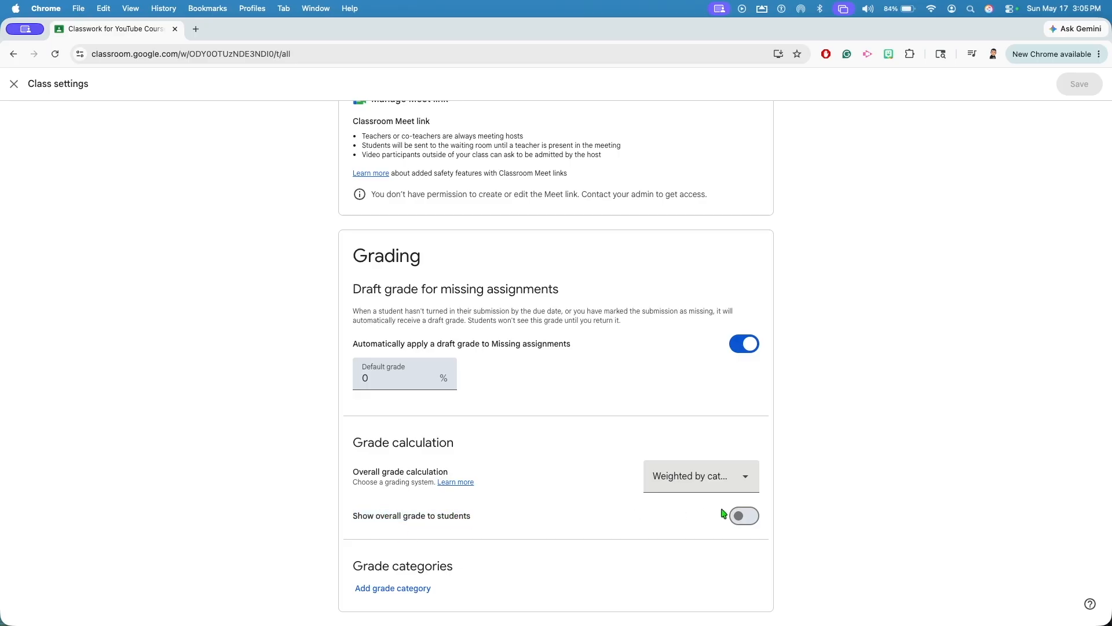
click(739, 515)
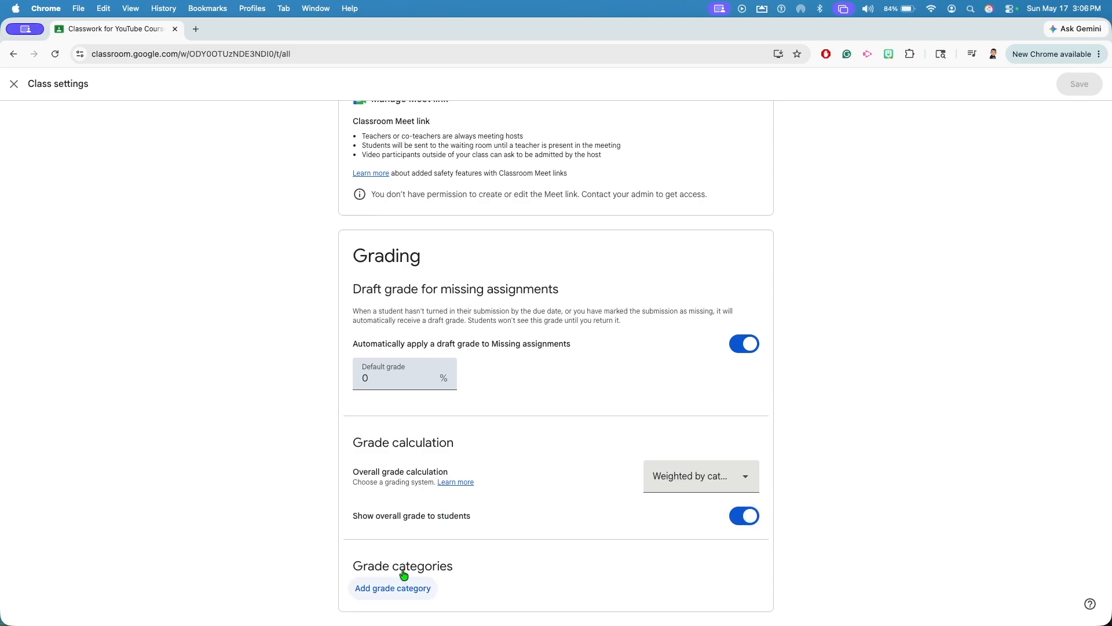
- Add a grade category named "Homework/Classwork" with a weight of 25%
triple_click(355, 564)
click(328, 562)
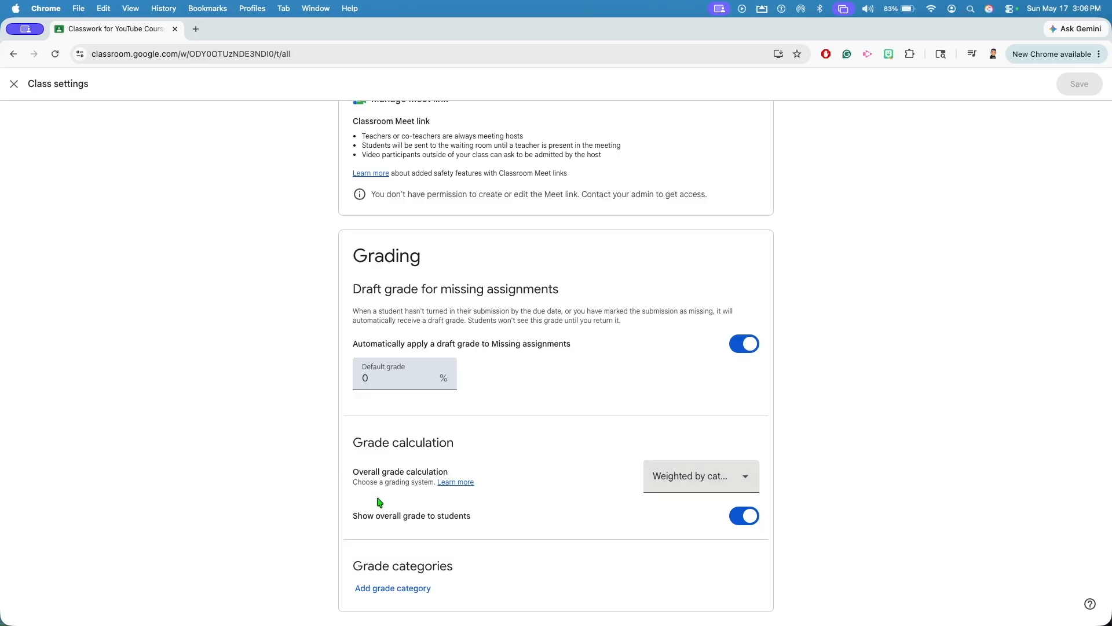
click(388, 586)
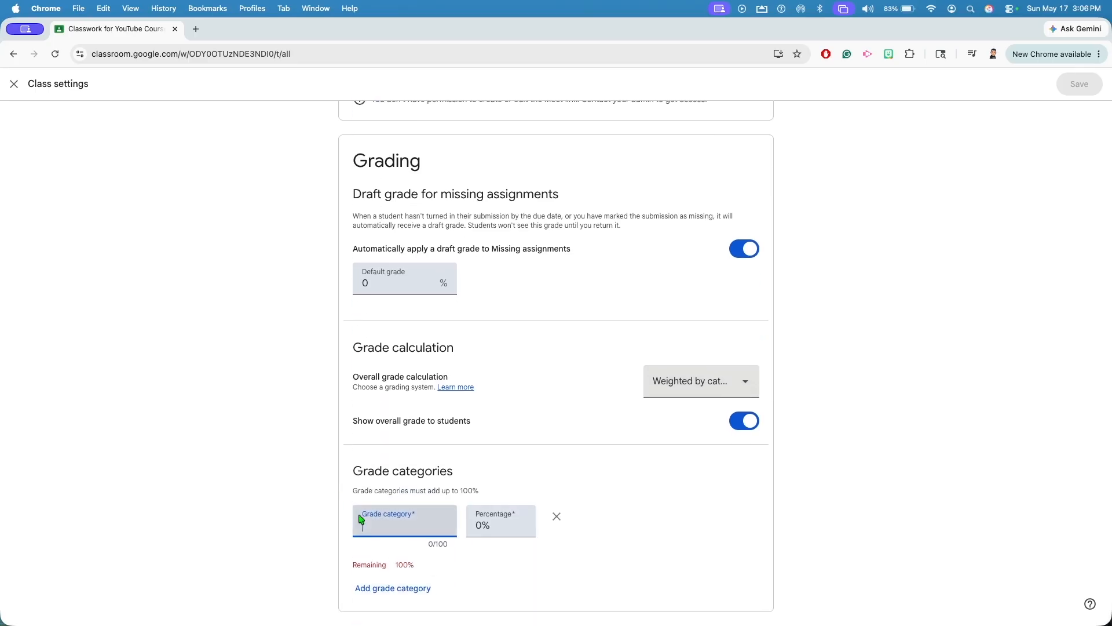
double_click(402, 561)
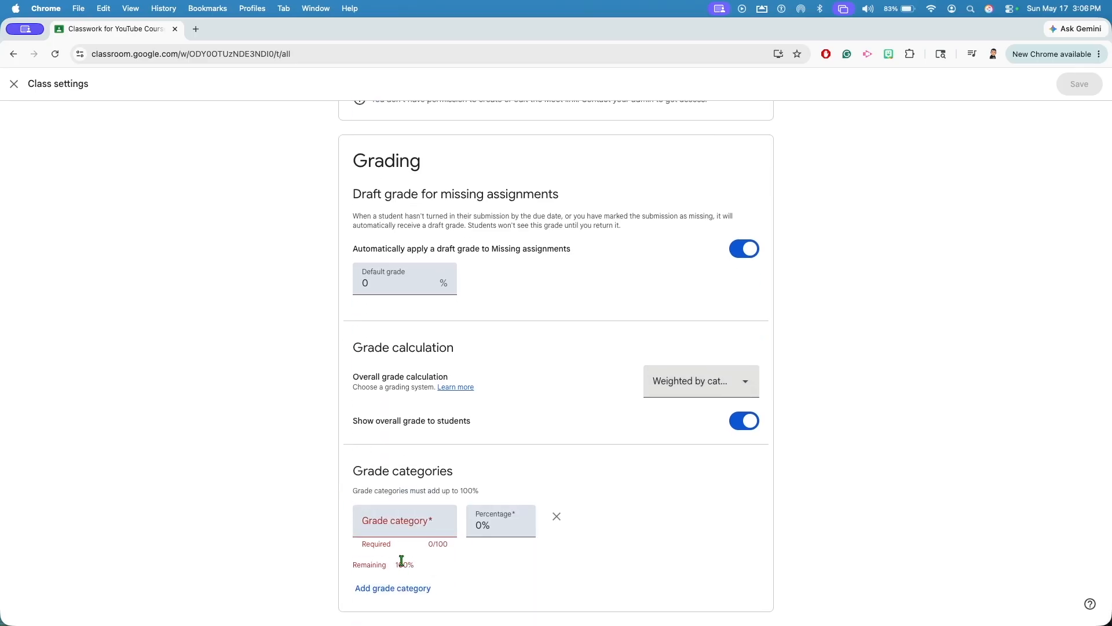
click(365, 527)
text(Homew)
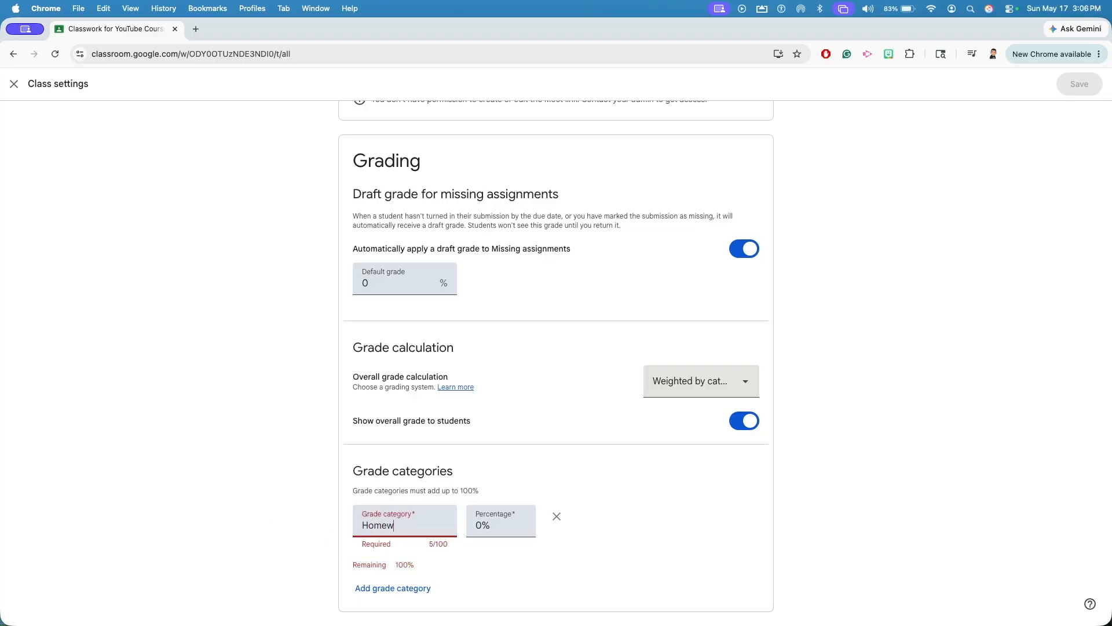
text(ork/Classwork)
key(Tab)
text(25)
click(119, 473)
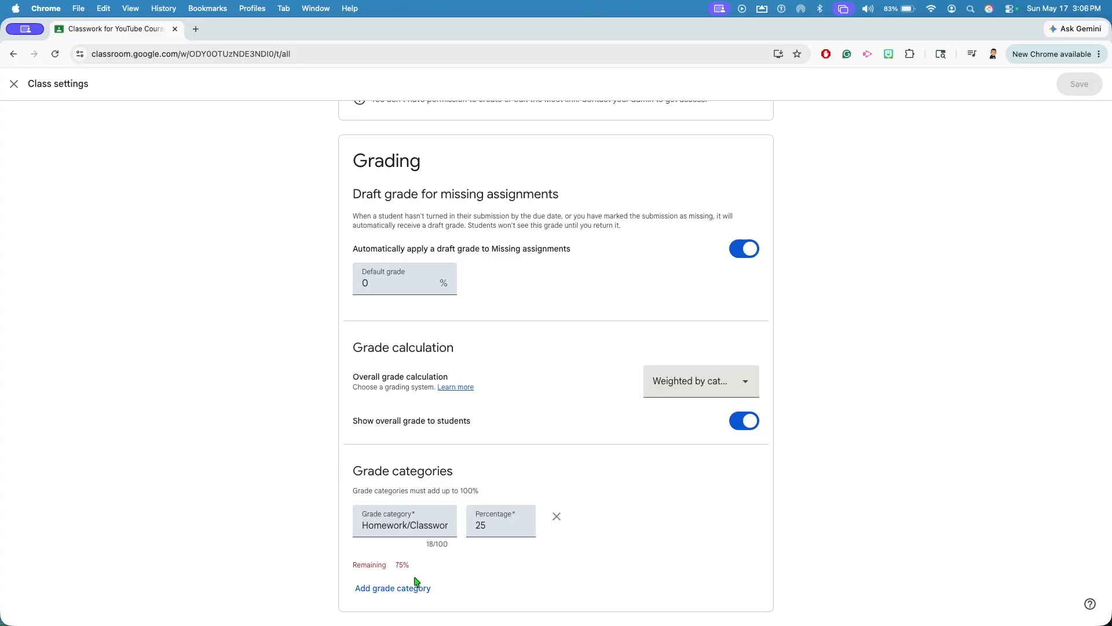
- Add a second grade category named "Participation" with a weight of 5%
click(397, 588)
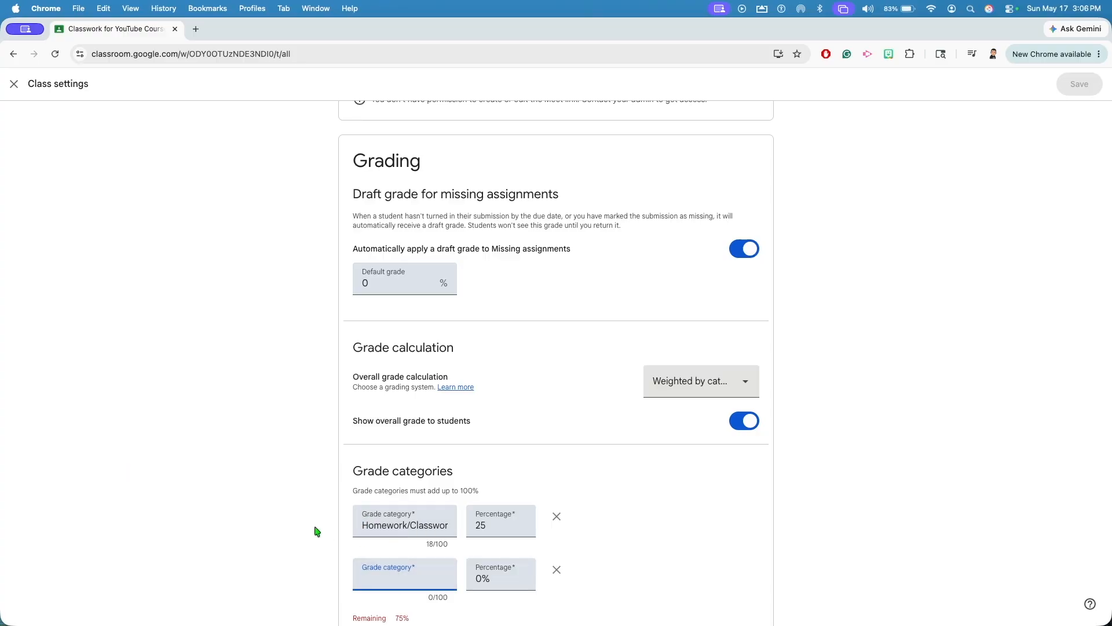
text(Participation)
key(Tab)
text(5)
click(243, 505)
- Add a third grade category named "Assessments" with a weight of 70%
scroll(243, 505, down, 2)
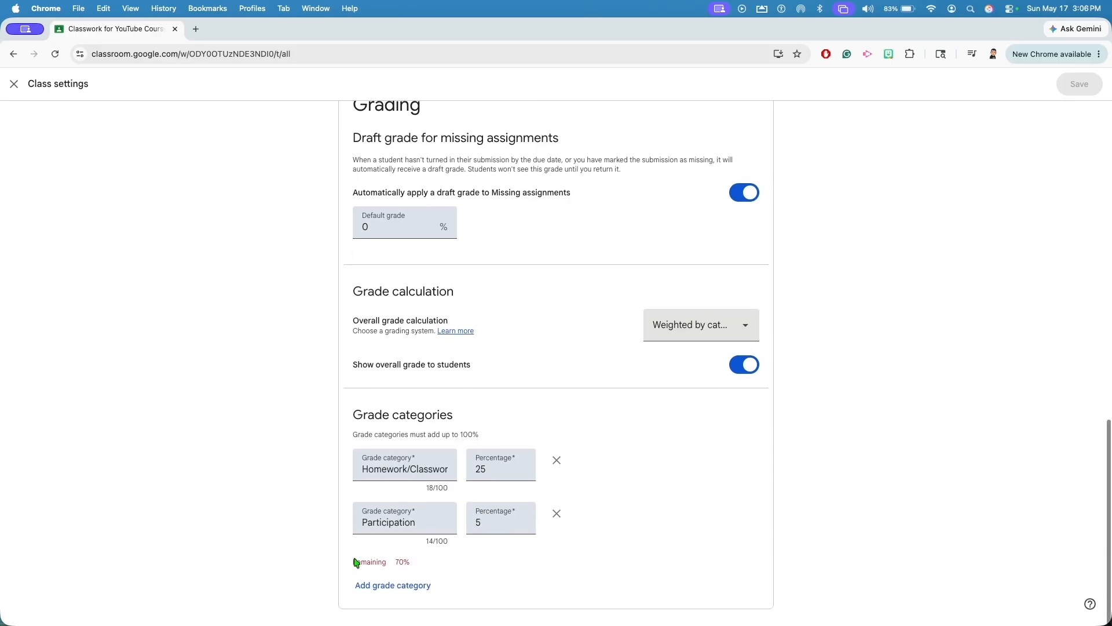
click(369, 592)
text(Assessments)
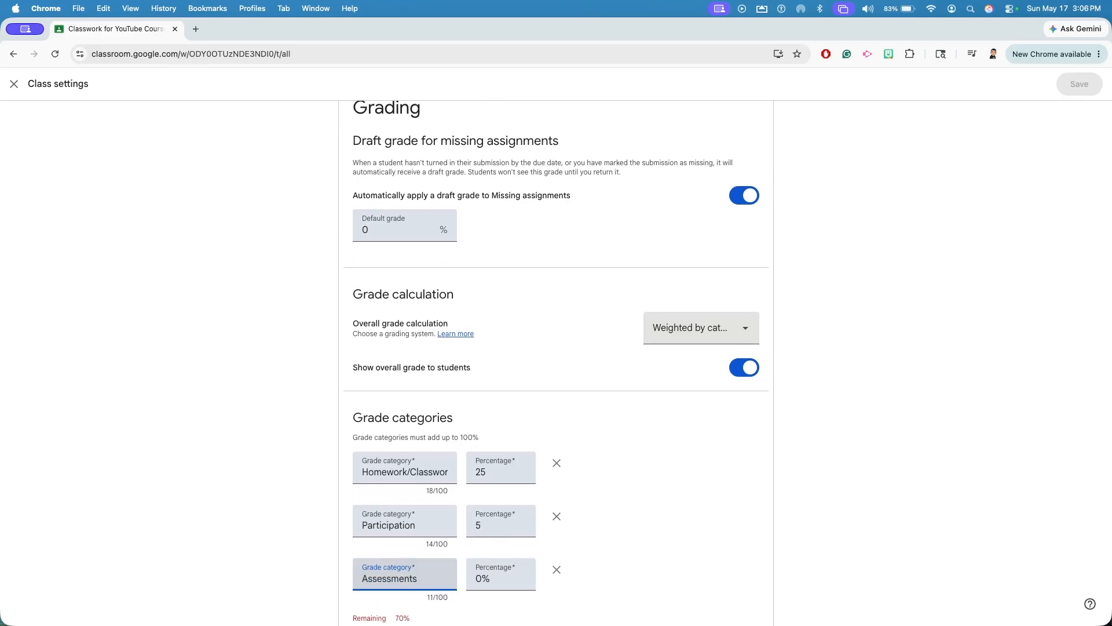
key(Tab)
text(70)
click(201, 537)
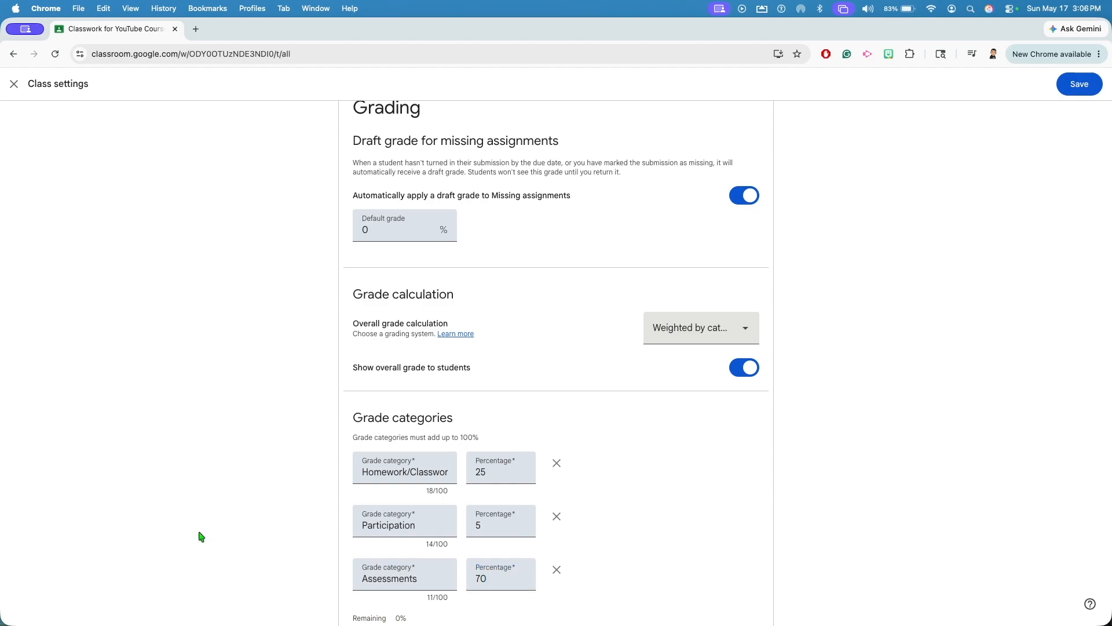
- Add a fourth grade category named "Ungraded Activities" at 0% and save the class settings
scroll(377, 452, down, 2)
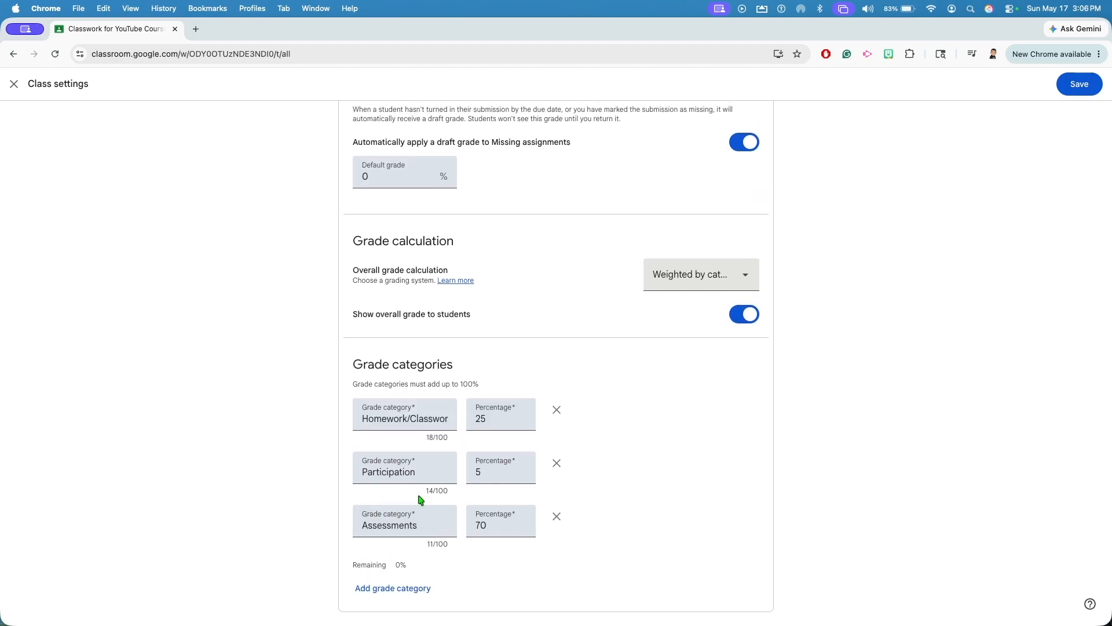
drag(400, 565, 326, 544)
click(326, 543)
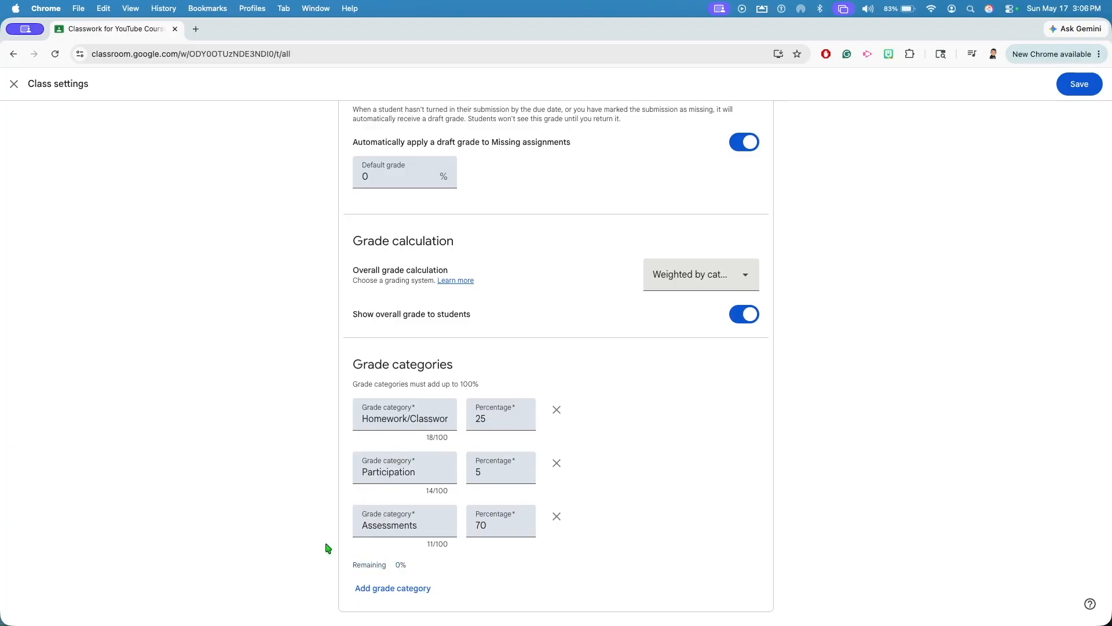
click(366, 587)
scroll(364, 579, down, 2)
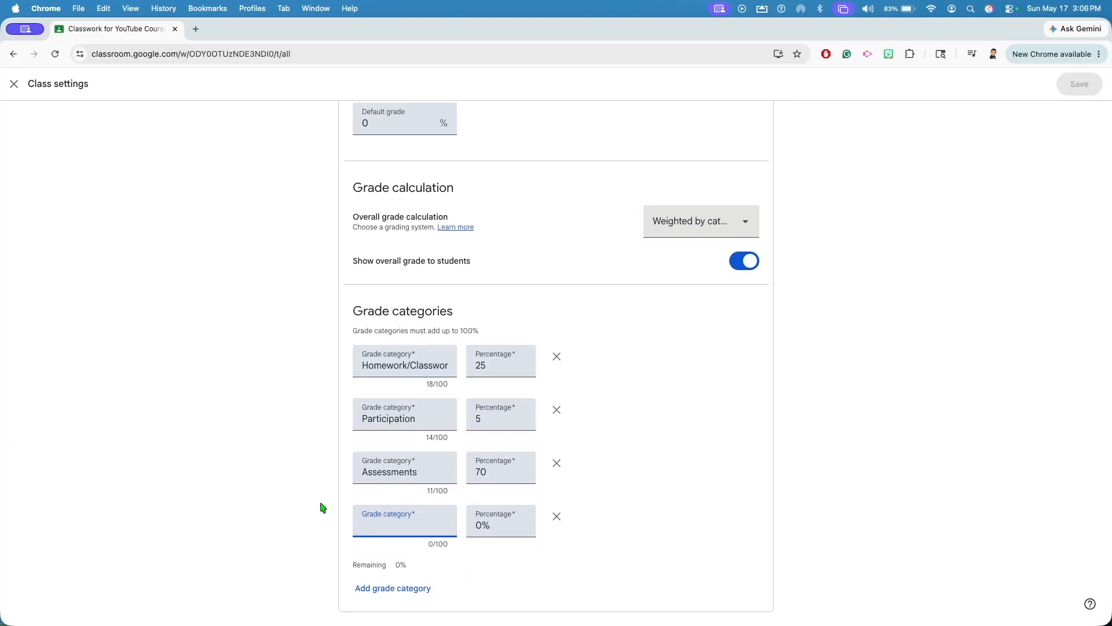
text(Un)
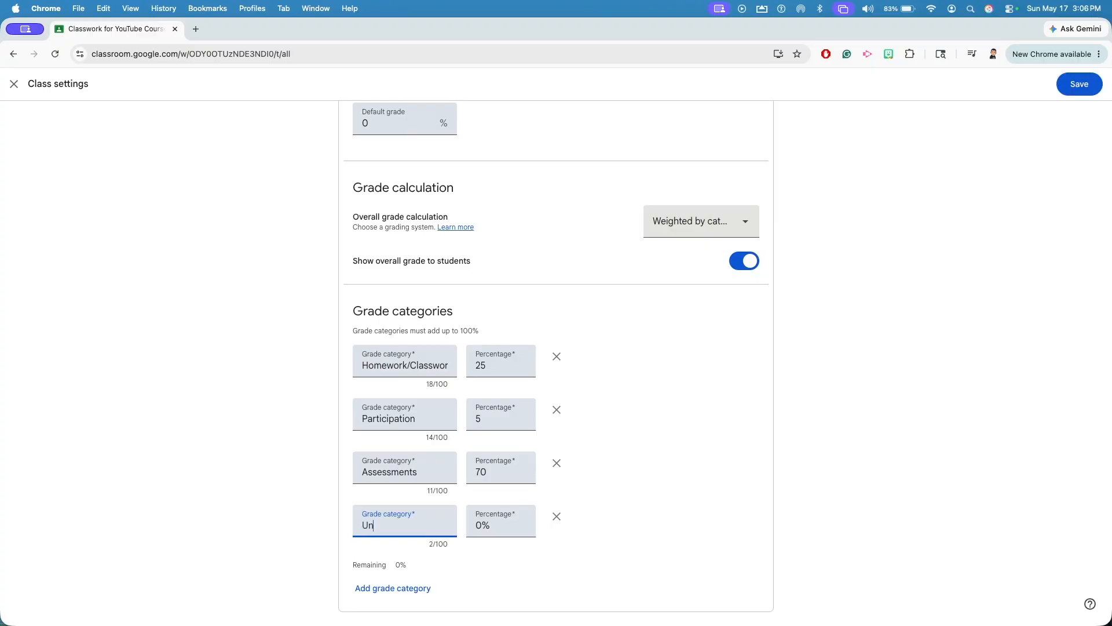
text(graded Activities)
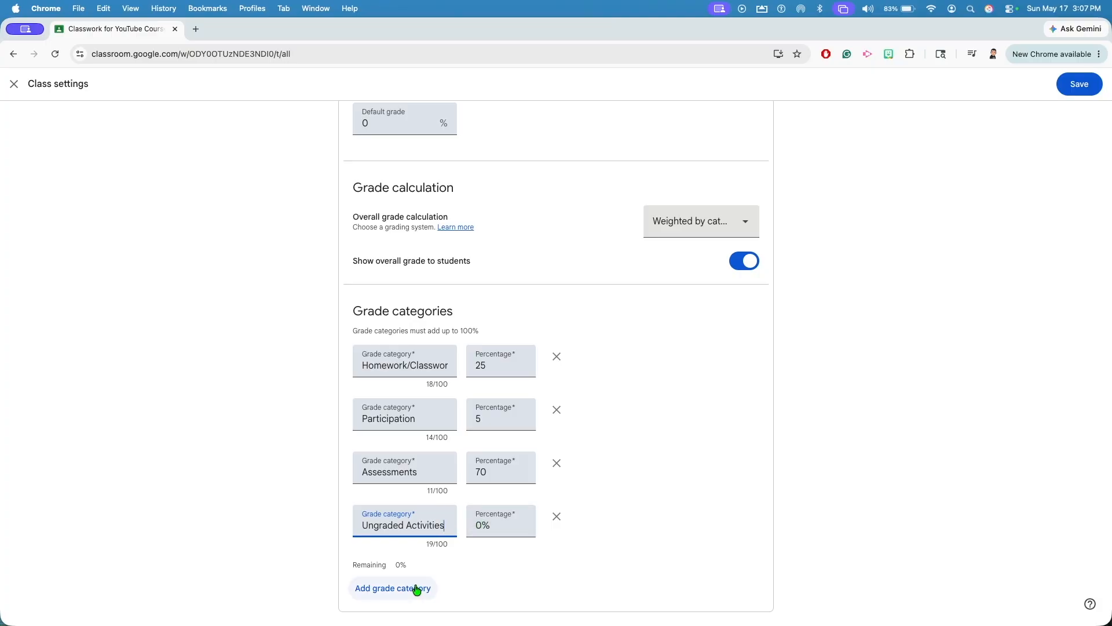
click(804, 430)
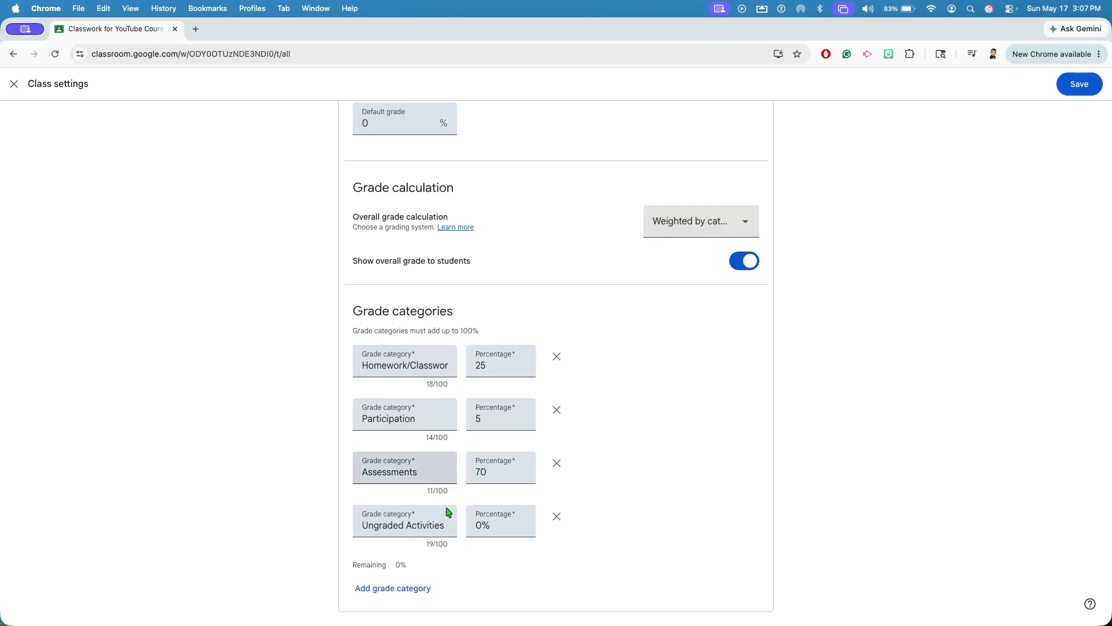
click(1095, 87)
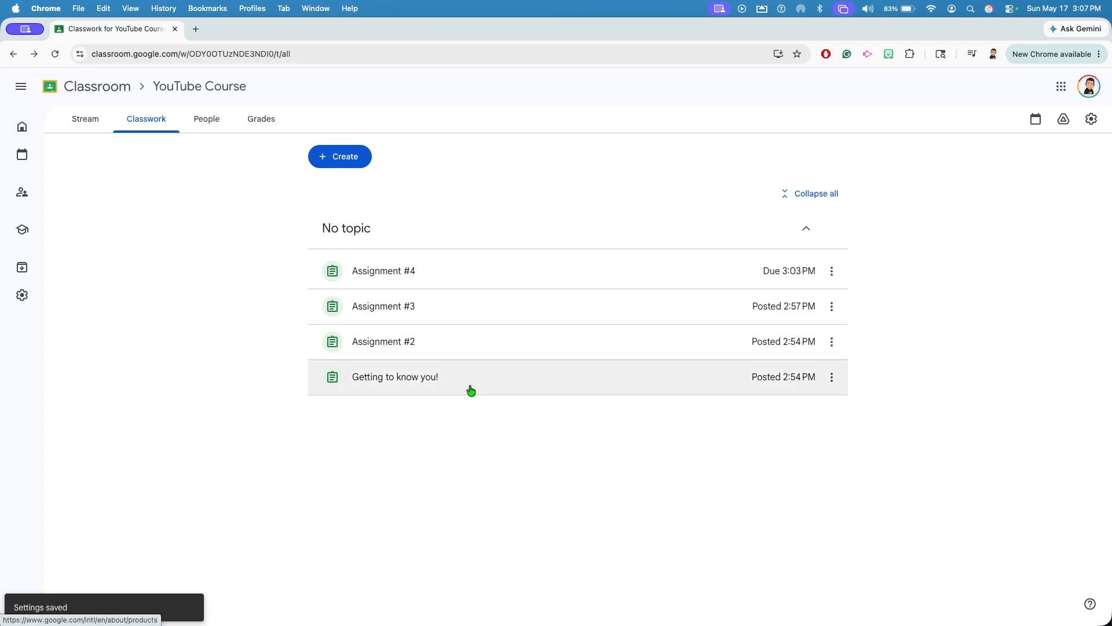
- Start a new assignment to review its grade category choices and points, and close it without assigning
click(342, 156)
click(353, 190)
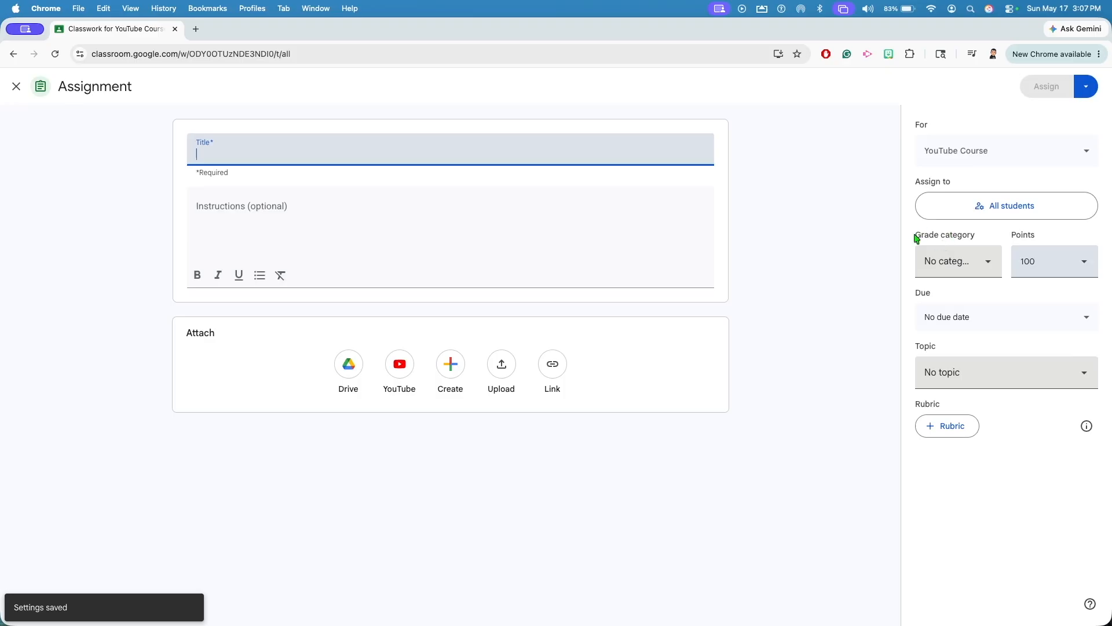
click(941, 259)
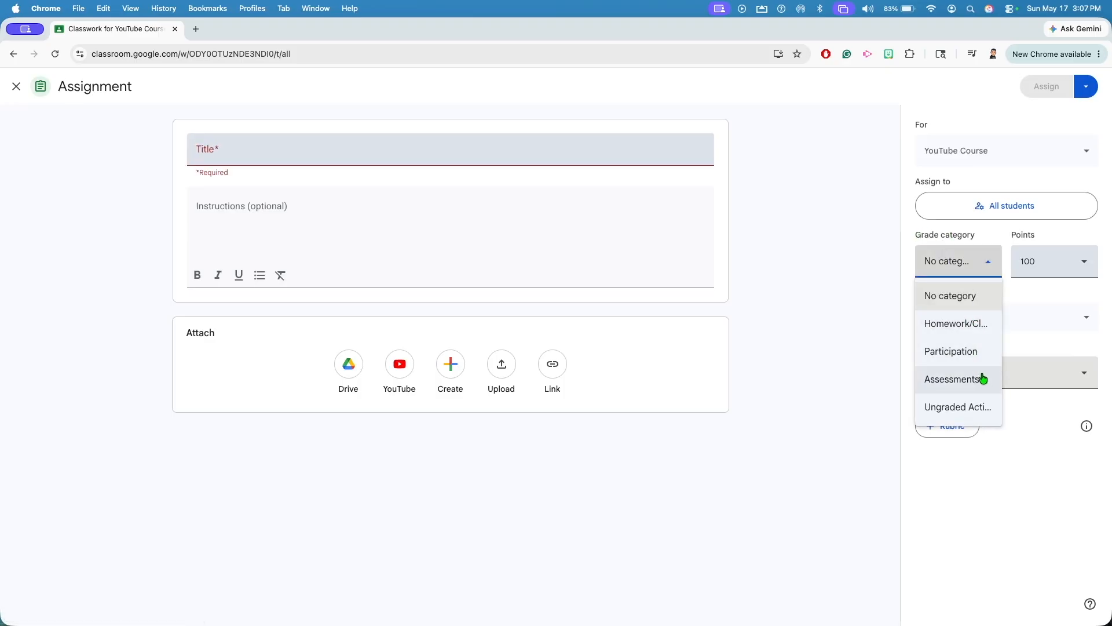
click(814, 341)
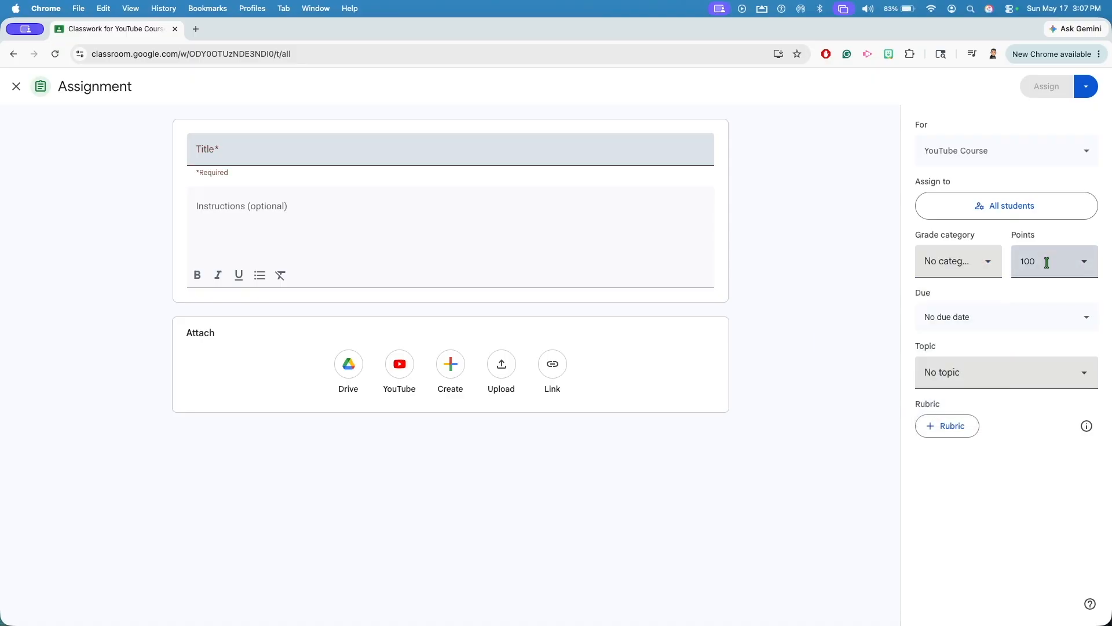
click(1047, 263)
click(1046, 87)
click(16, 87)
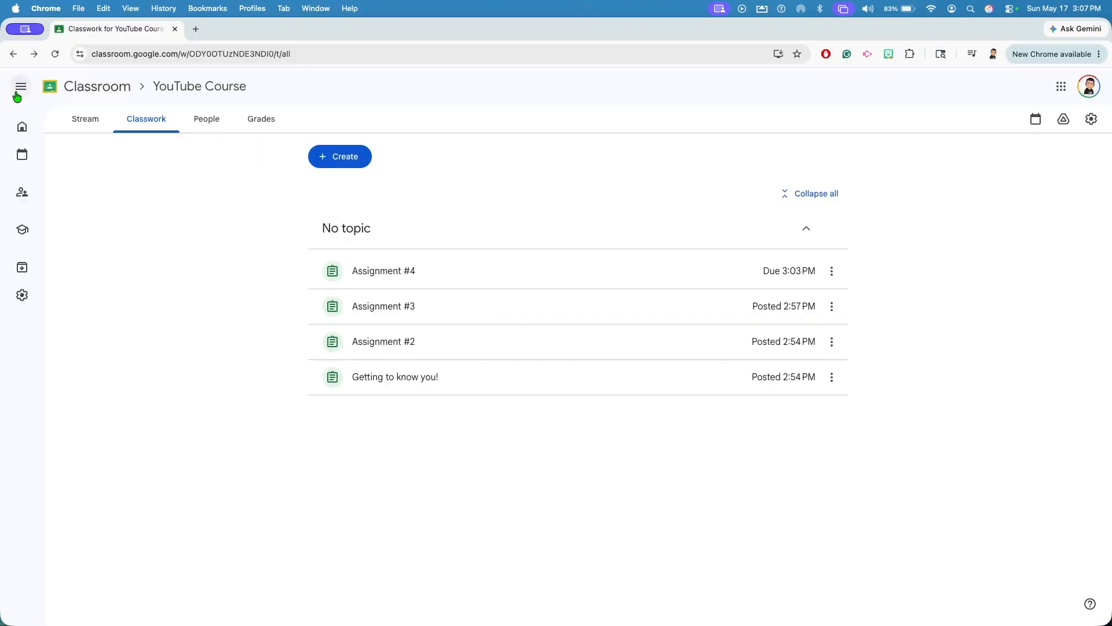
- Go to the YouTube Course Stream and look over its posts
click(84, 118)
scroll(156, 258, down, 3)
scroll(156, 258, up, 3)
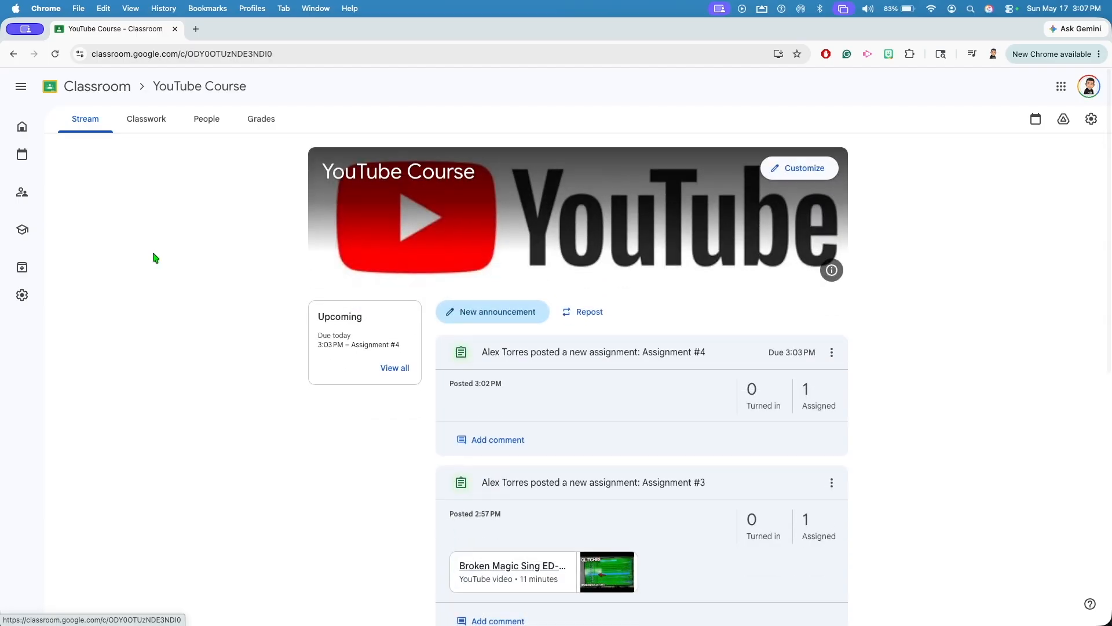